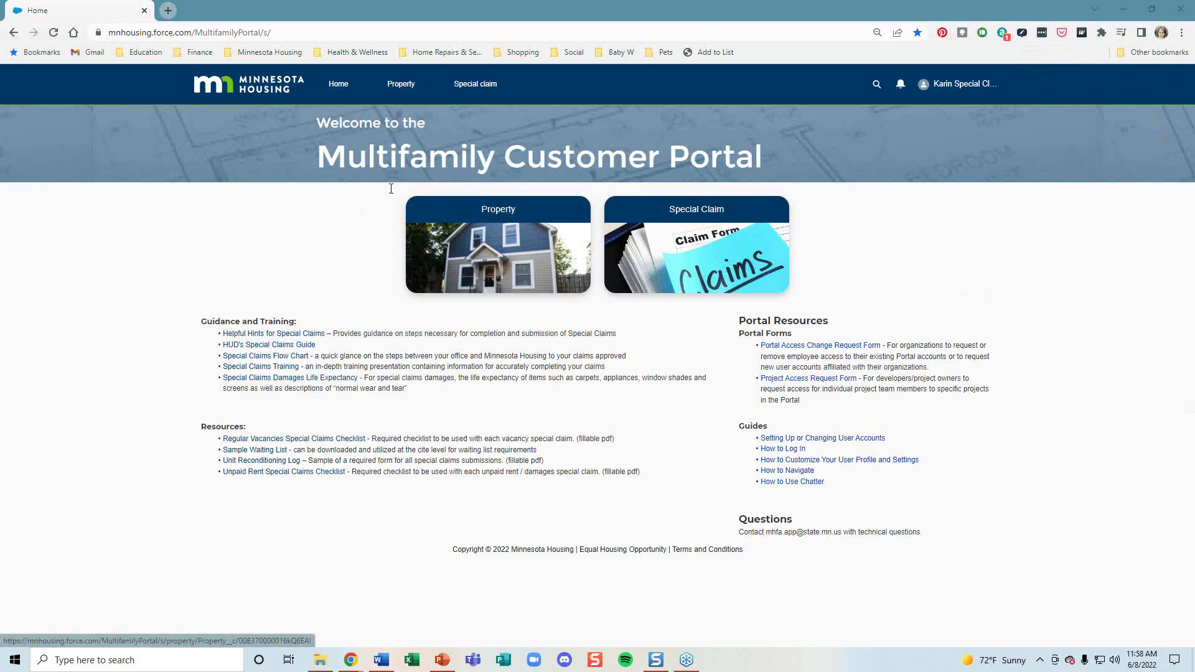
Open the Test Property record from the properties list and start a new special claim for it.
click(403, 86)
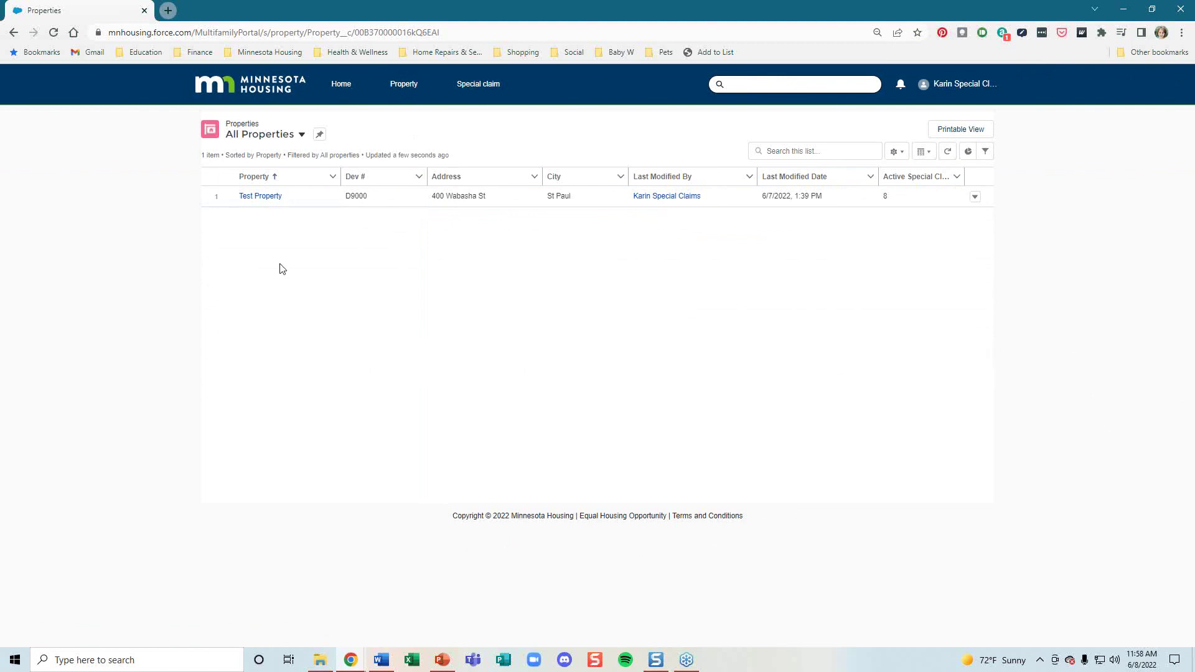
click(258, 197)
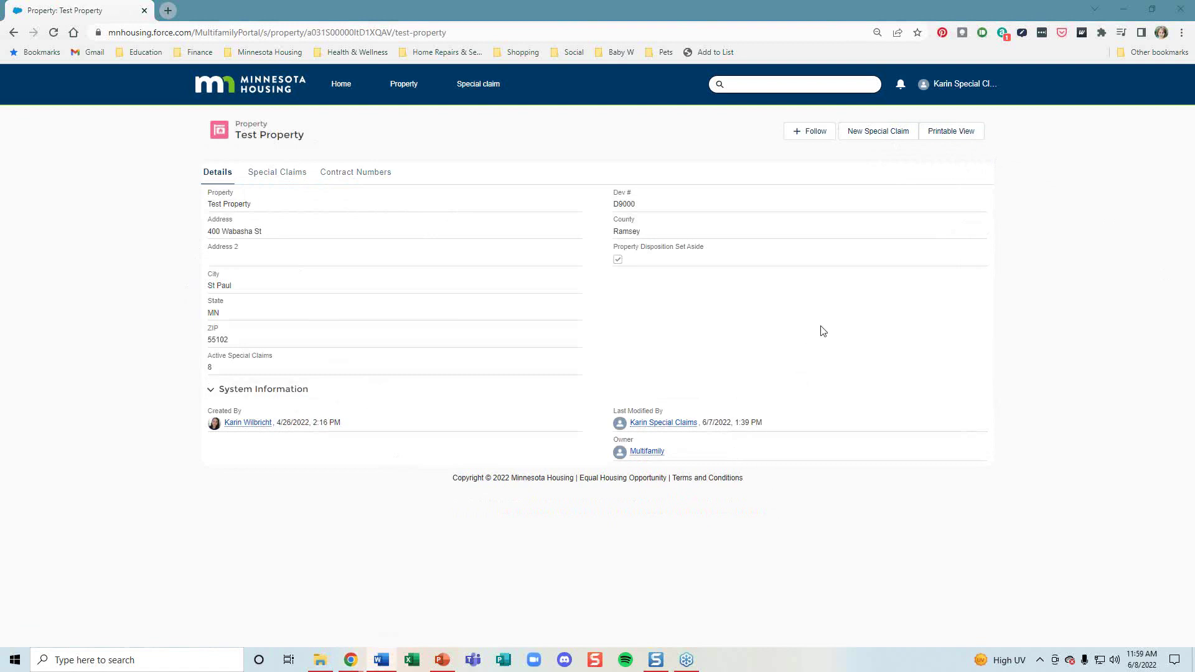
click(877, 138)
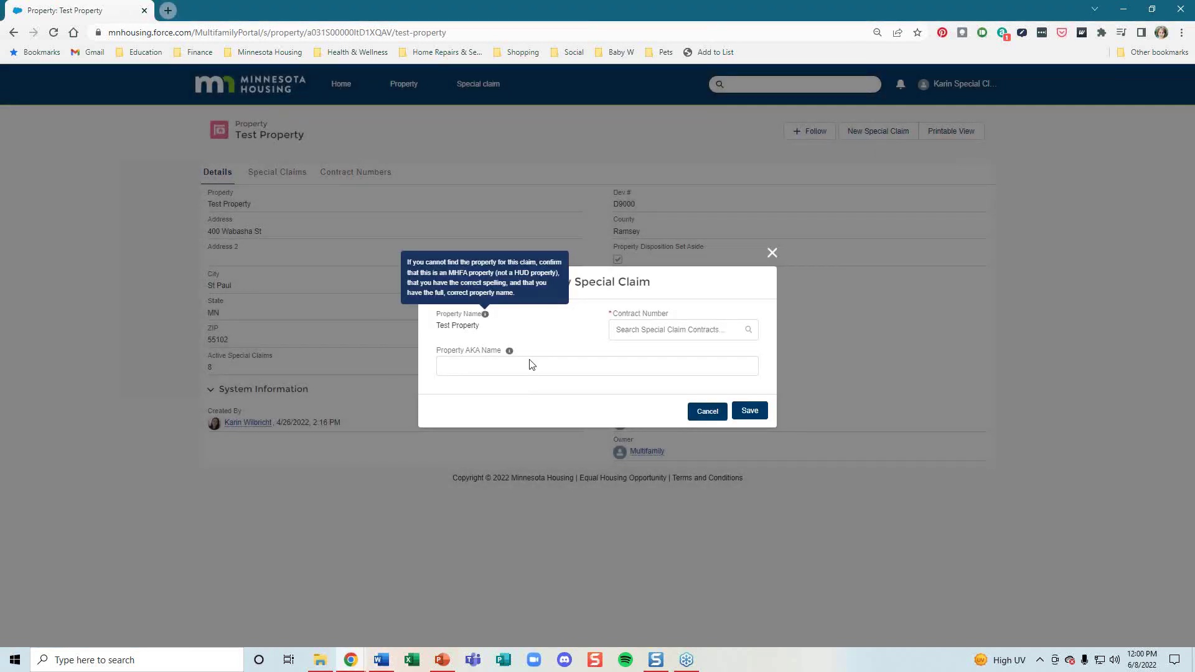
click(549, 334)
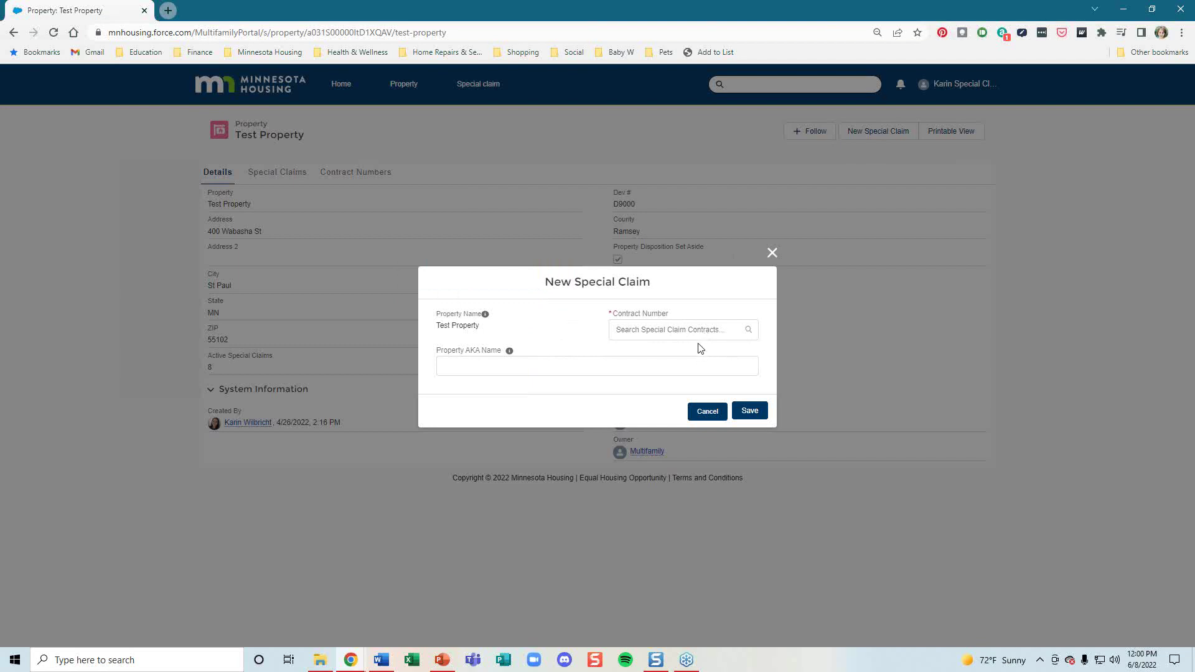
Find contract numbers starting with MN46, assign MN461111111 to the new special claim, and save it with no Property AKA Name.
click(652, 330)
text(MN46)
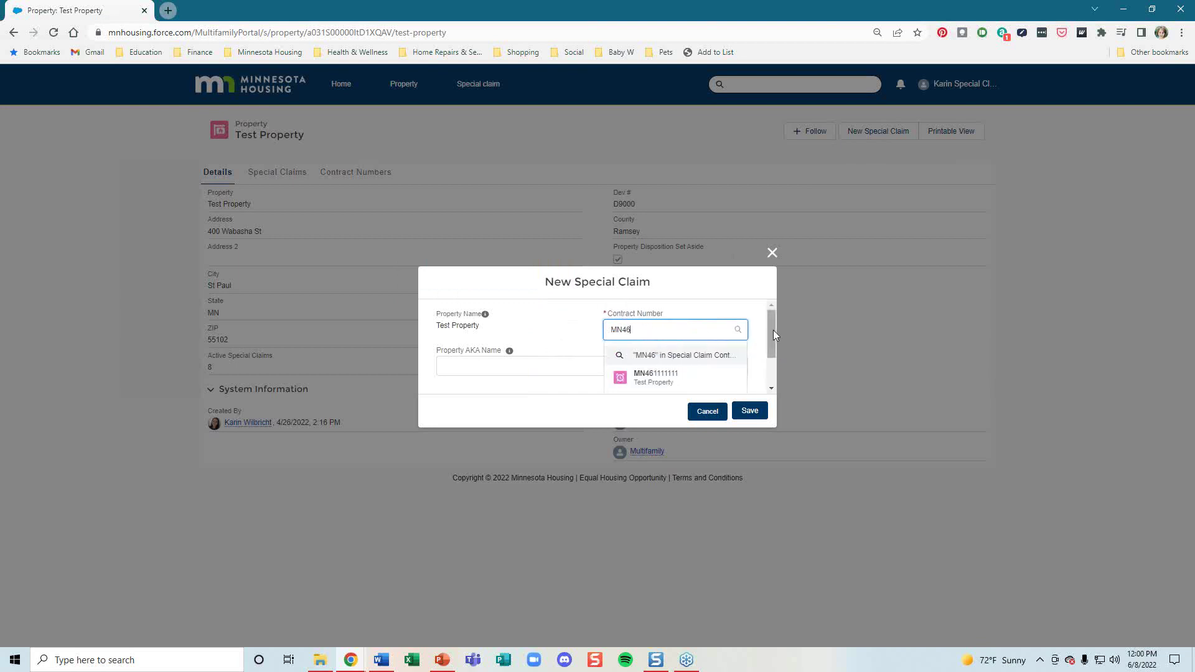
drag(773, 330, 772, 333)
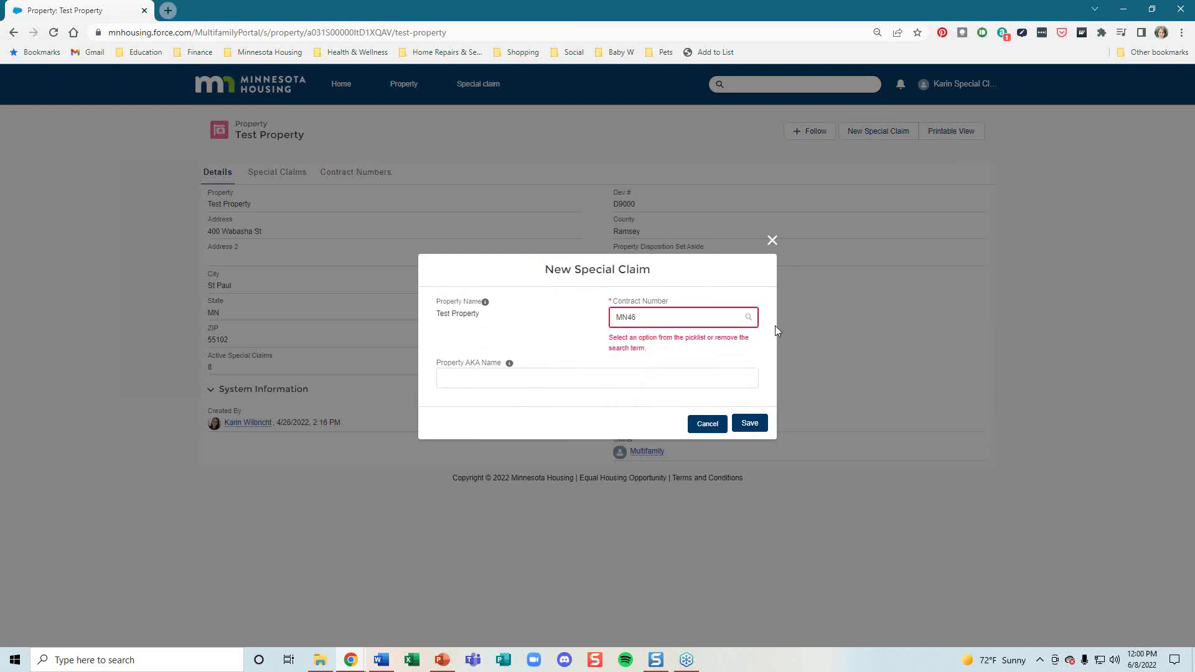
click(724, 320)
scroll(701, 376, down, 1)
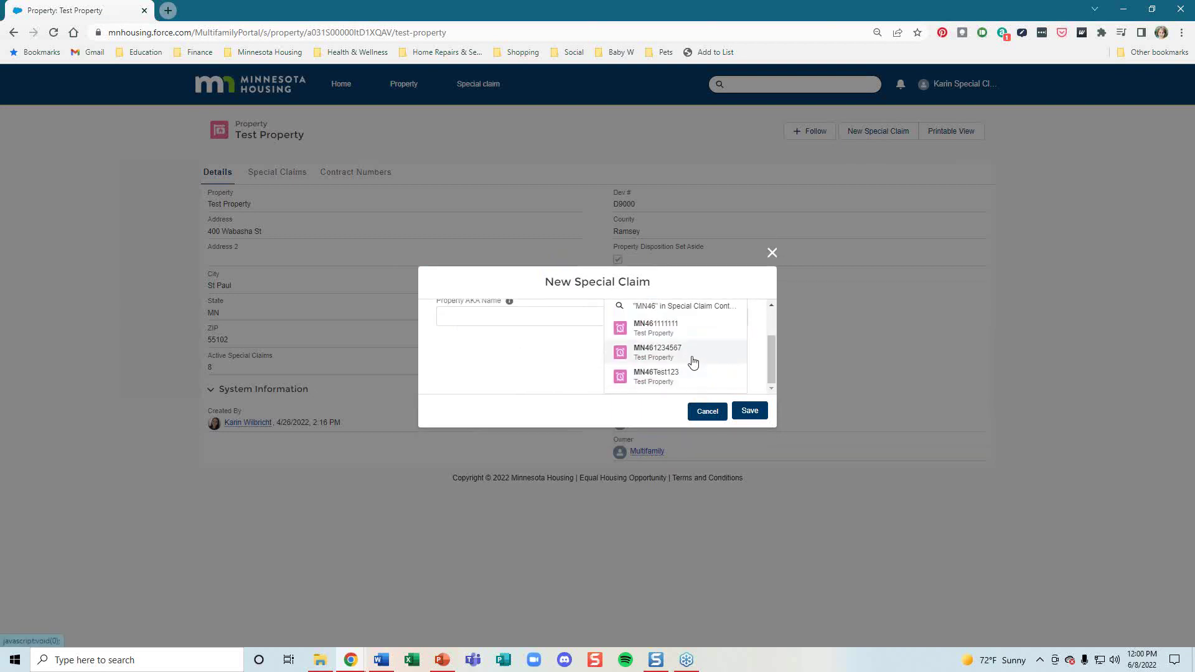
click(681, 335)
click(601, 371)
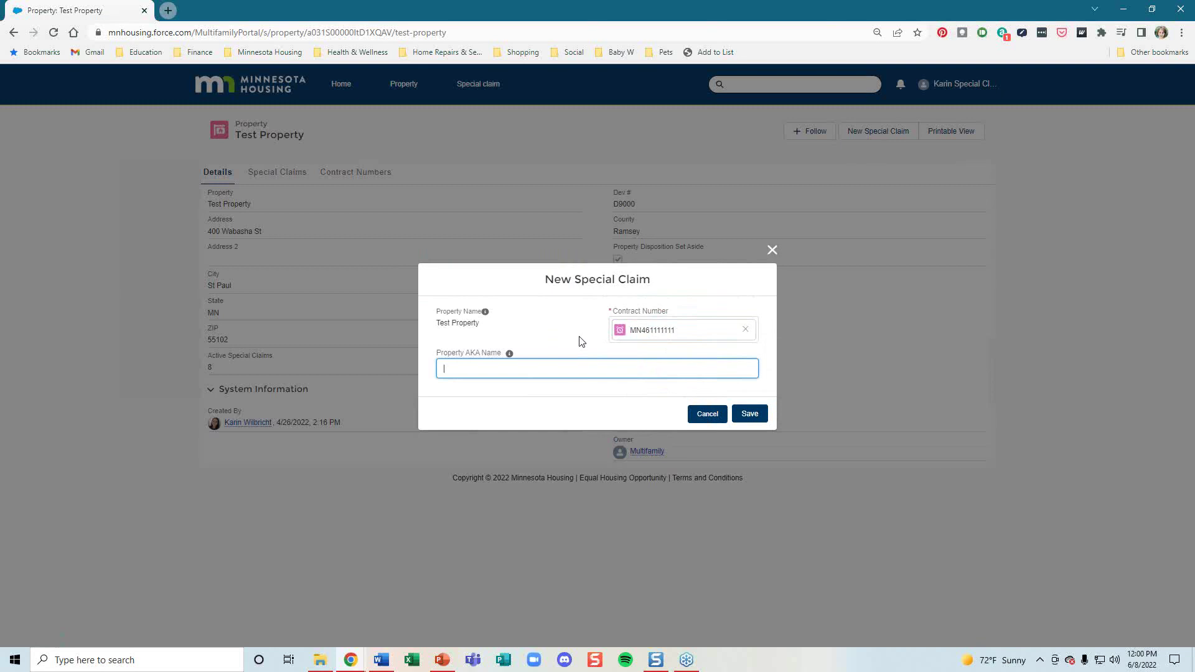
click(751, 416)
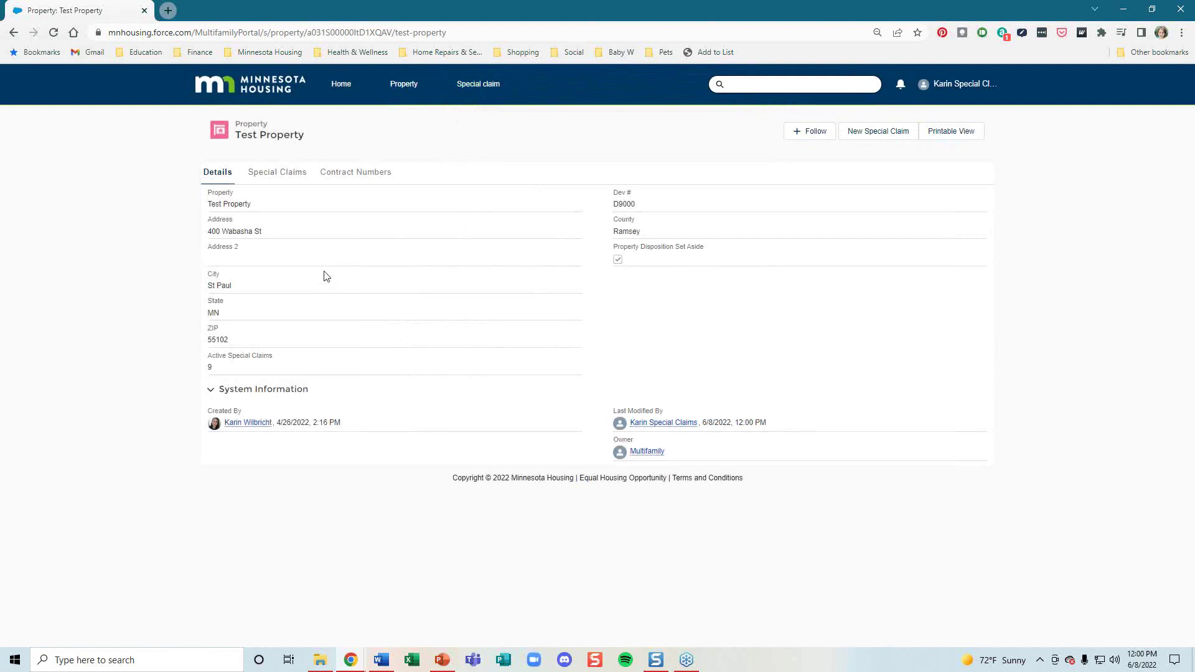
Show the full list of Test Property's special claims and open packet SC-00042.
click(269, 178)
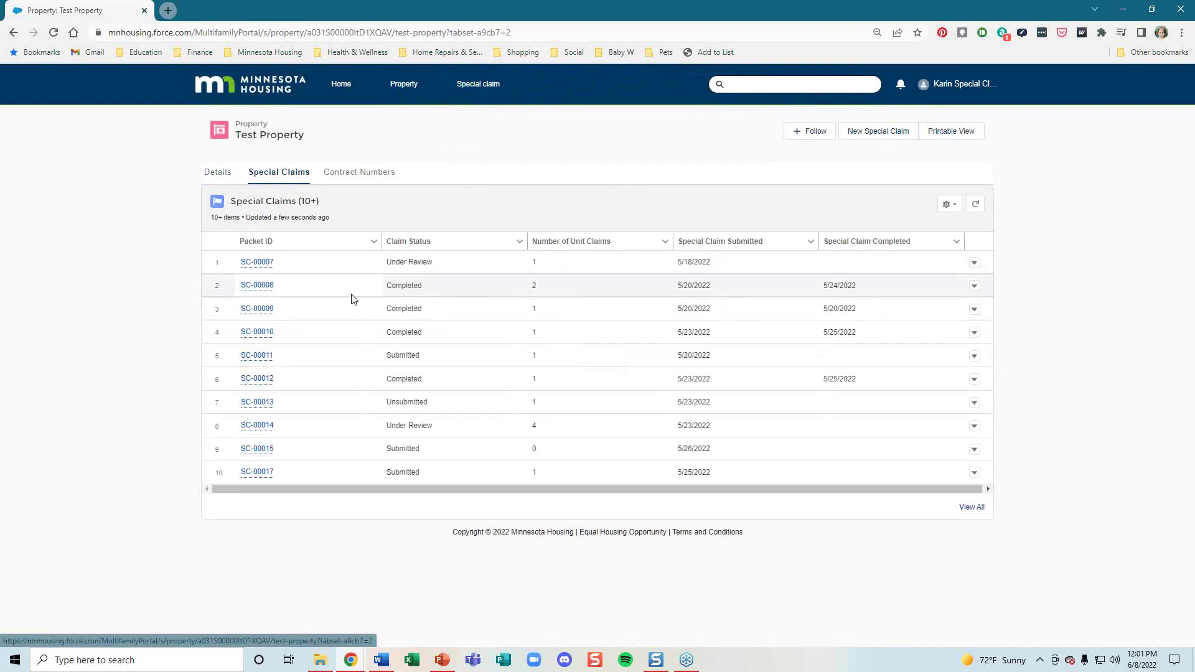
click(972, 508)
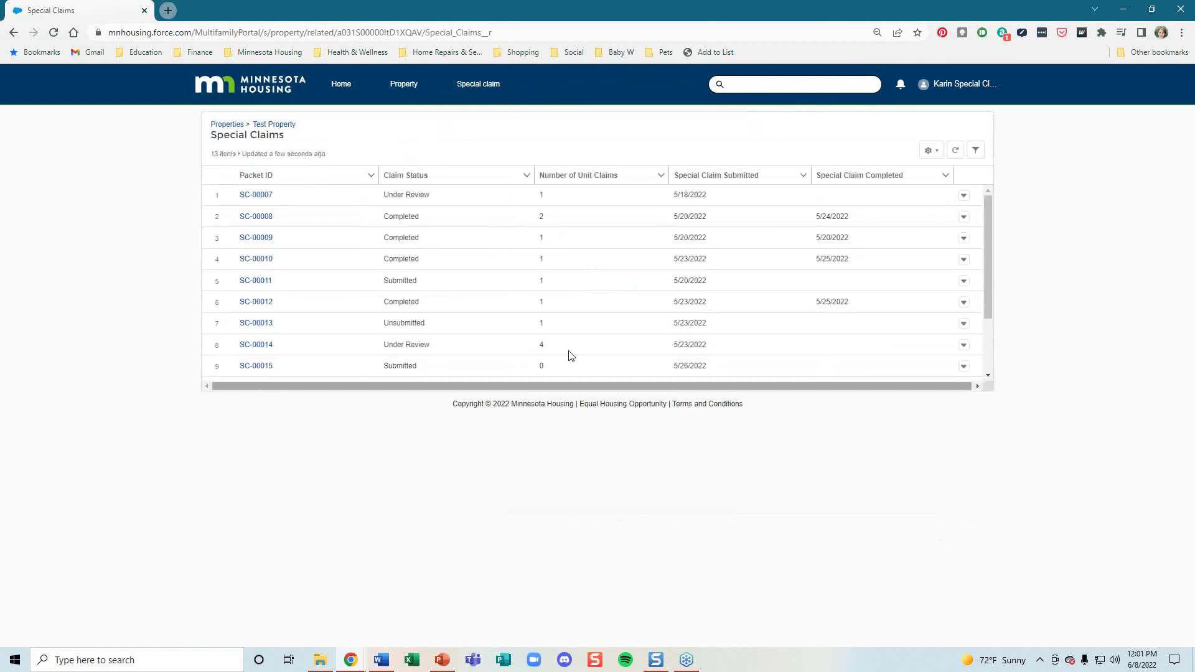
scroll(571, 355, down, 2)
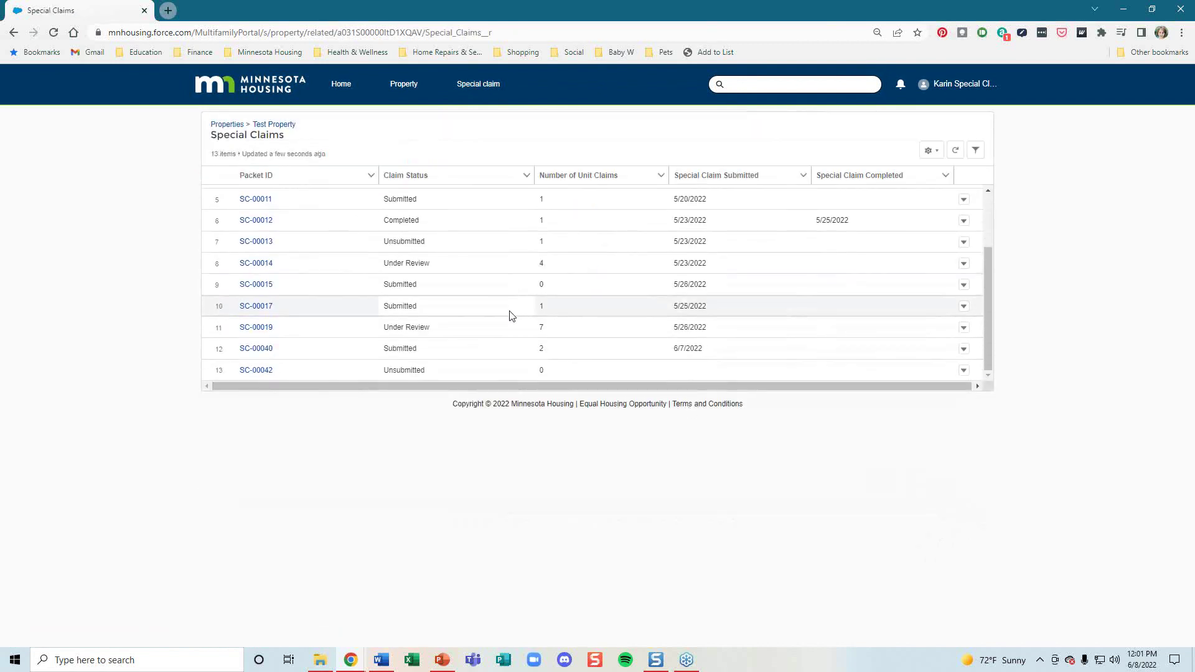
click(260, 372)
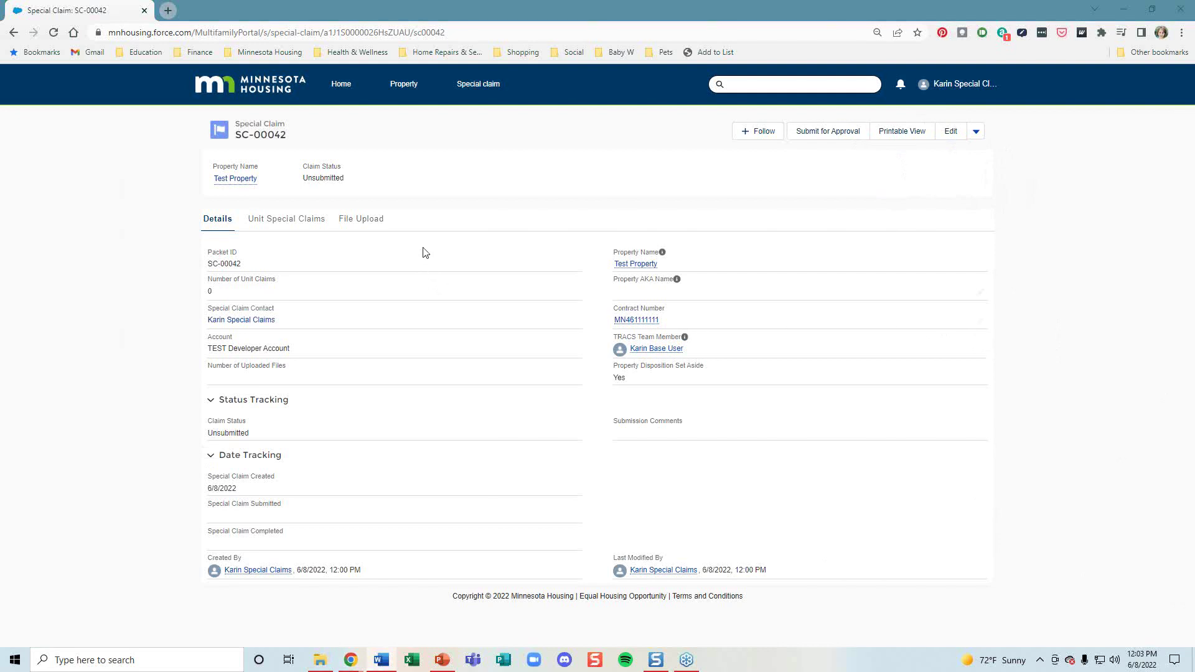
Start a new Regular Vacancy unit special claim in the packet and enter Test as the tenant name.
click(296, 225)
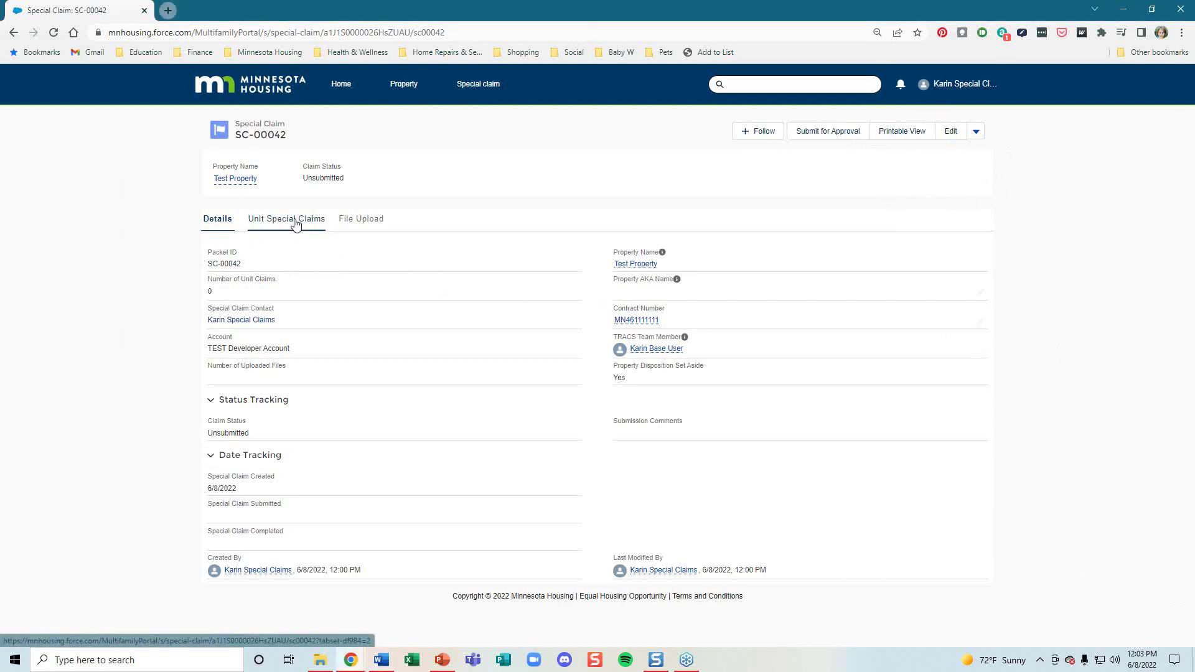
click(296, 224)
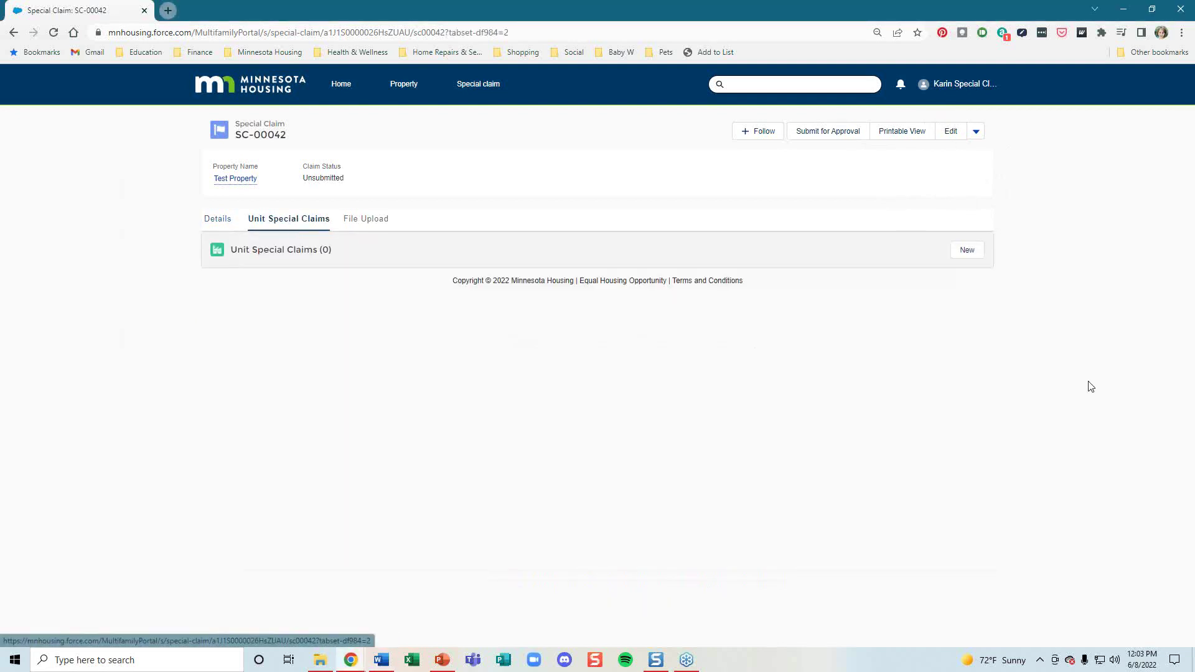
click(967, 251)
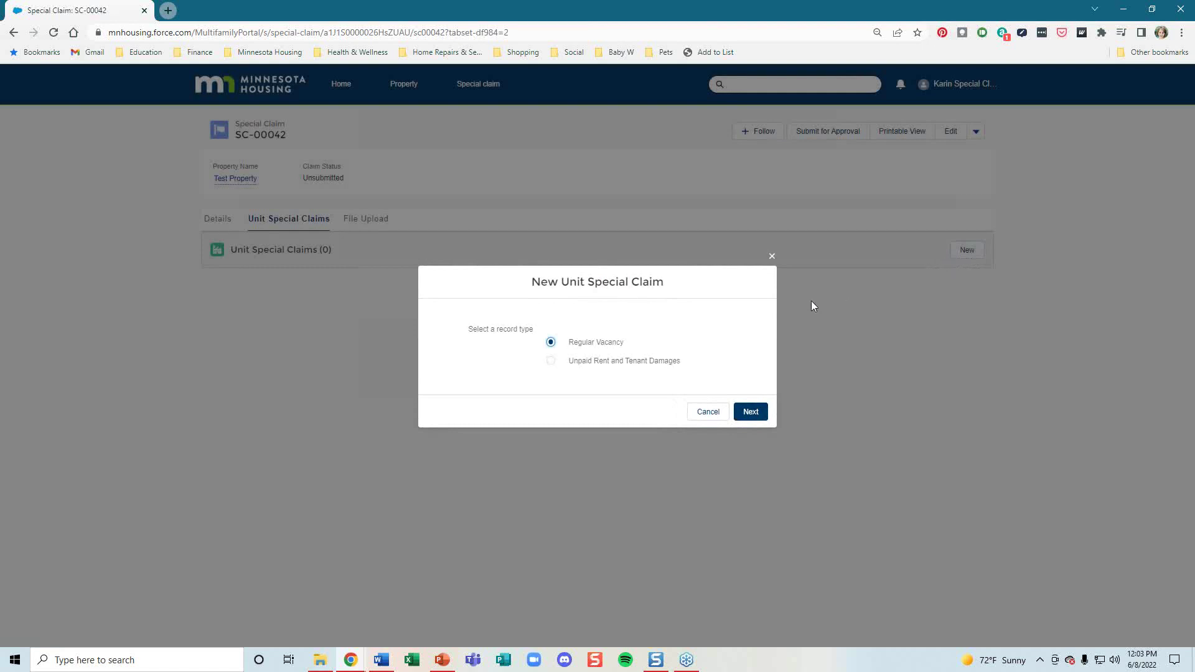
click(752, 416)
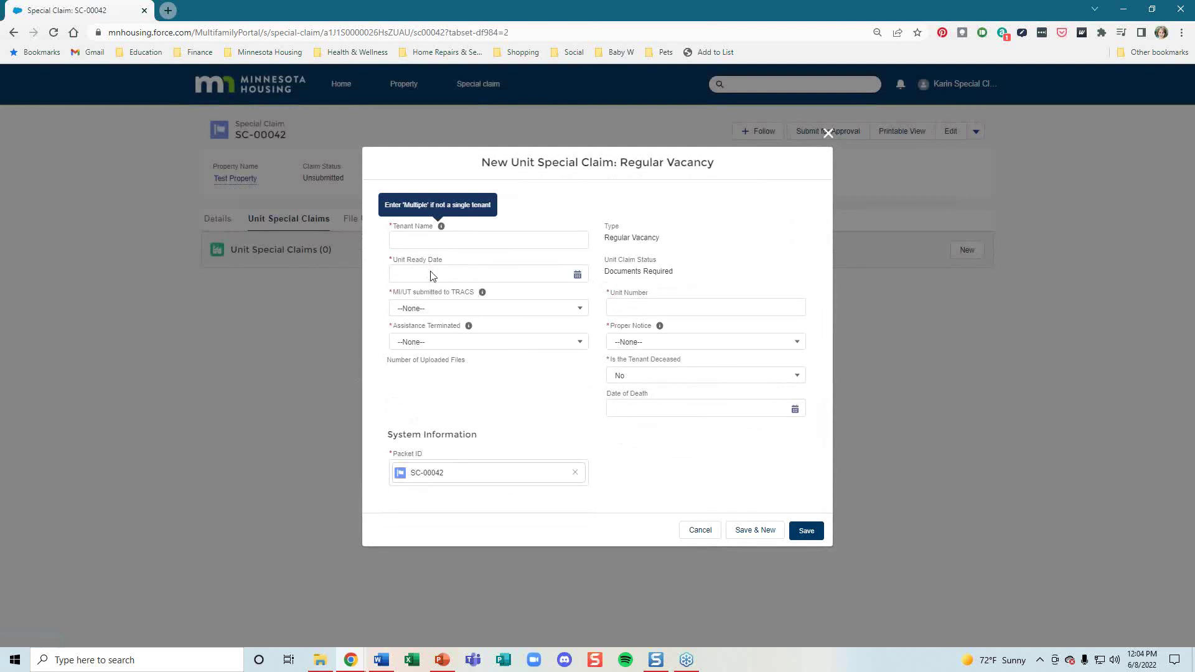
click(435, 240)
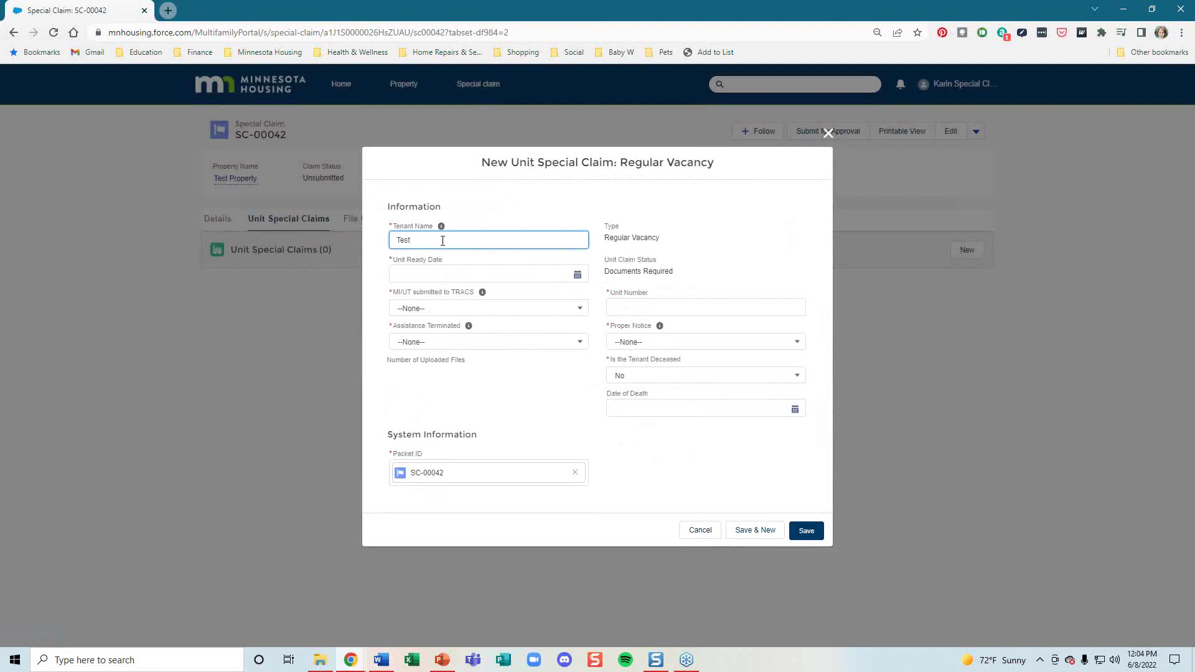
Set the Unit Ready Date of the unit claim to 11/1/2021.
click(466, 273)
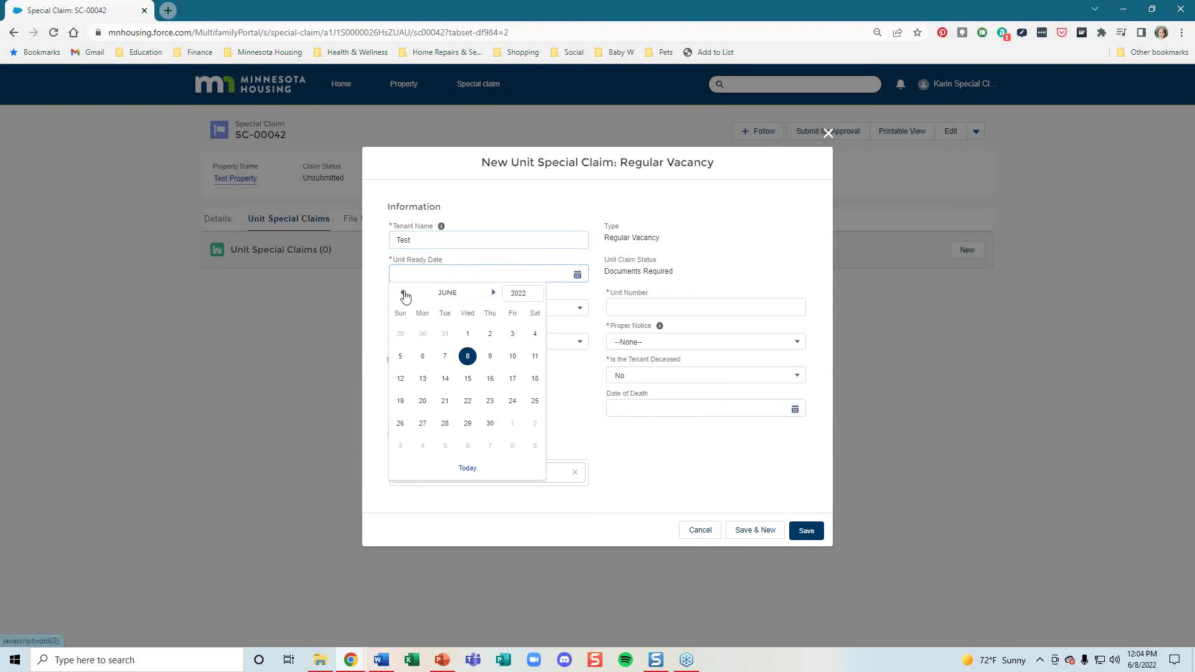
click(402, 293)
click(403, 293)
click(402, 293)
click(404, 293)
click(403, 294)
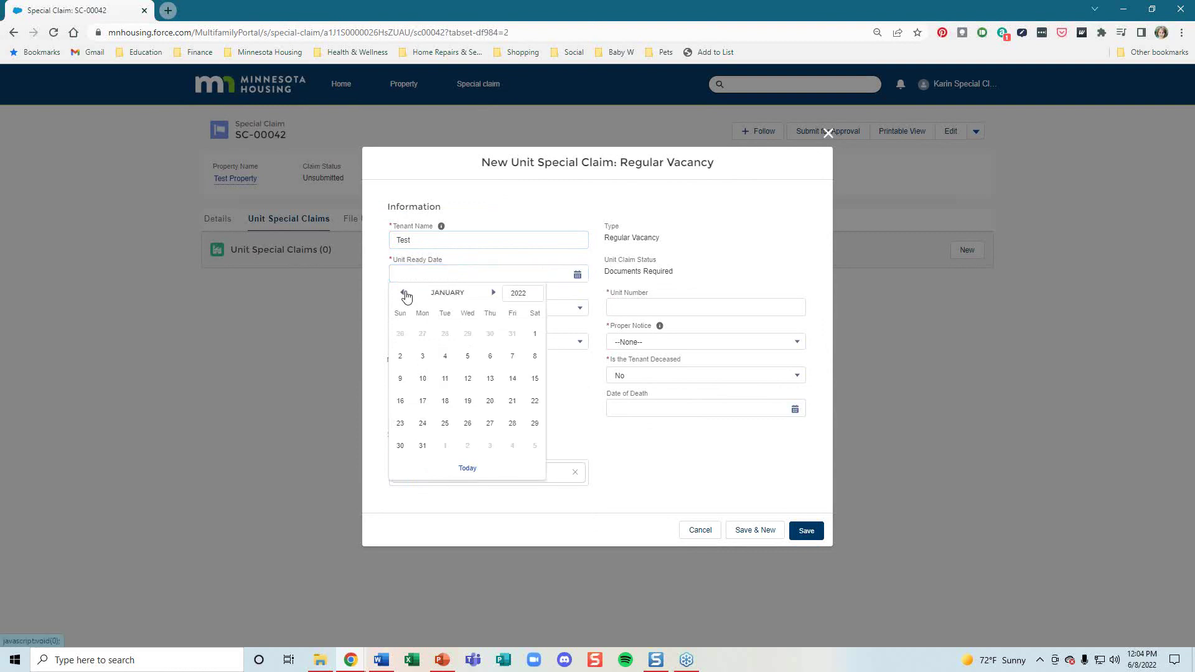
click(404, 293)
click(402, 293)
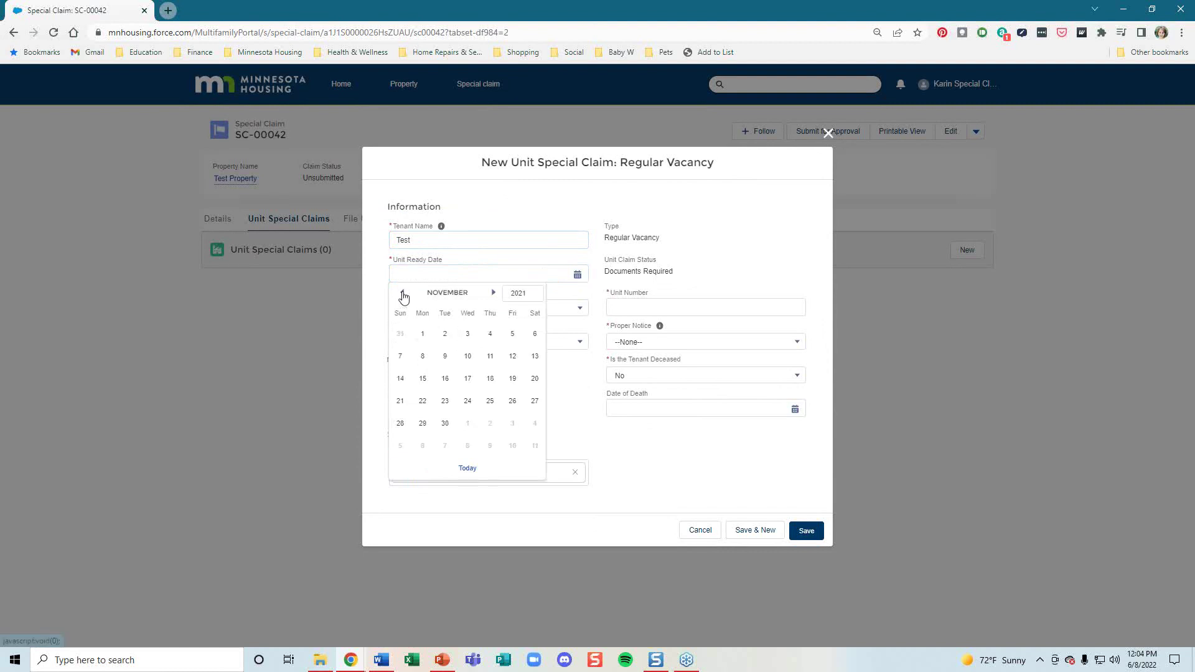
click(423, 334)
Set MI/UT submitted to TRACS to Yes and Assistance Terminated to No.
click(441, 315)
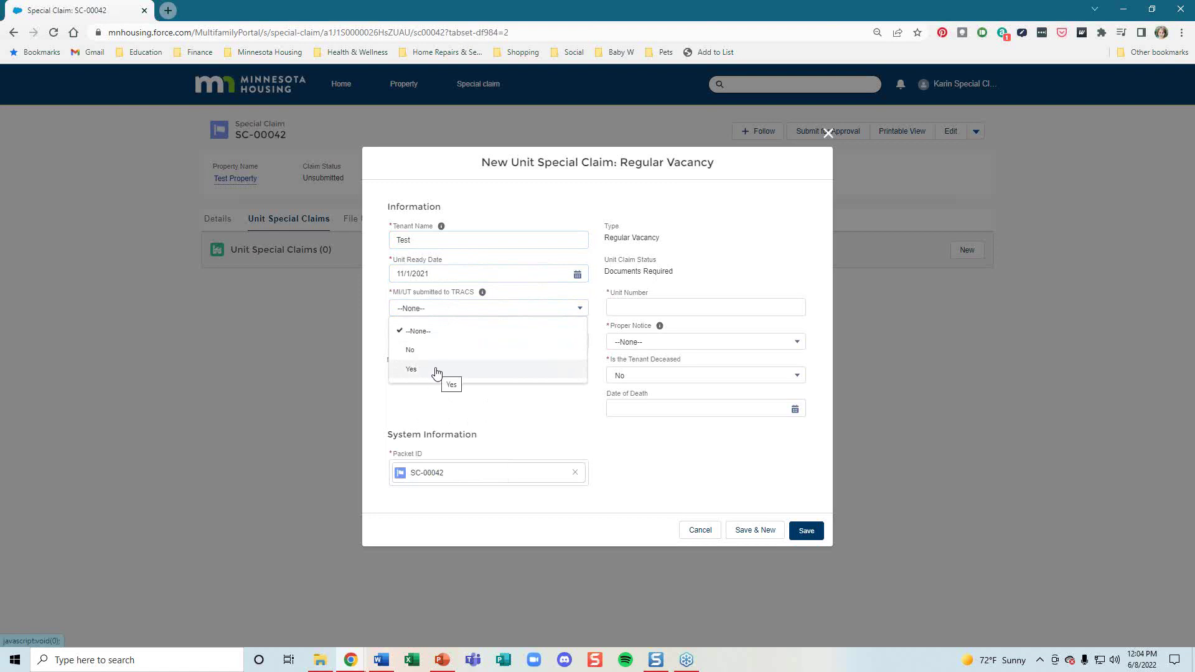
click(436, 371)
click(423, 342)
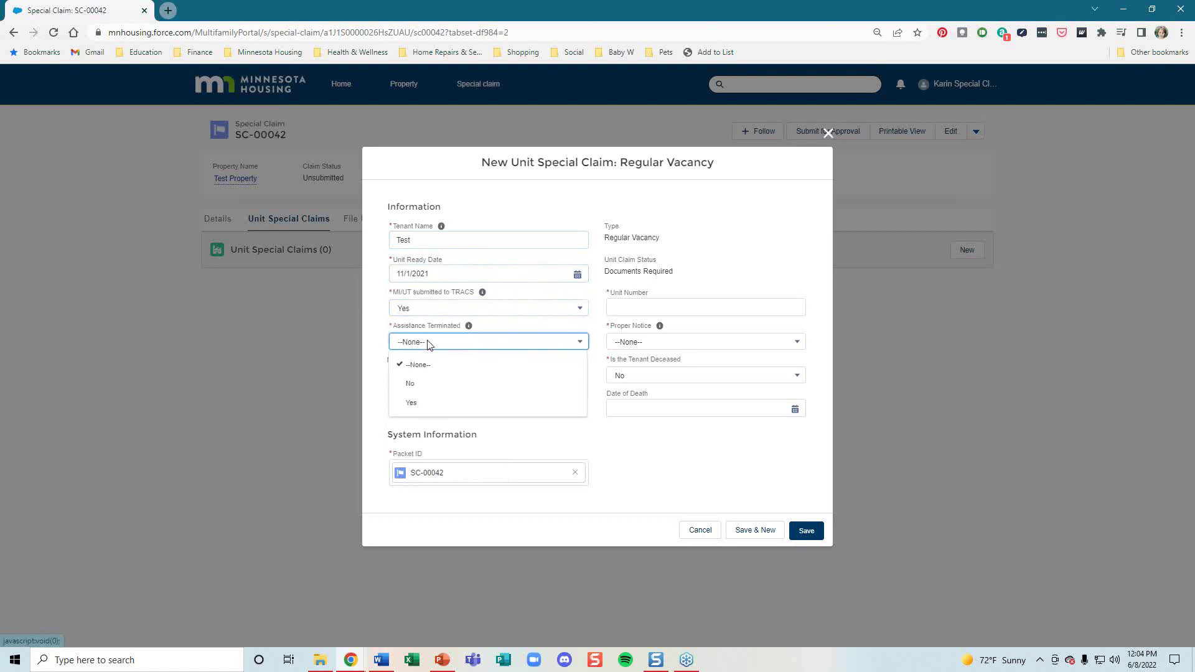
click(417, 383)
Enter unit number 1, set Proper Notice to Yes, keep Is the Tenant Deceased at No, and try to save the unit claim.
click(637, 309)
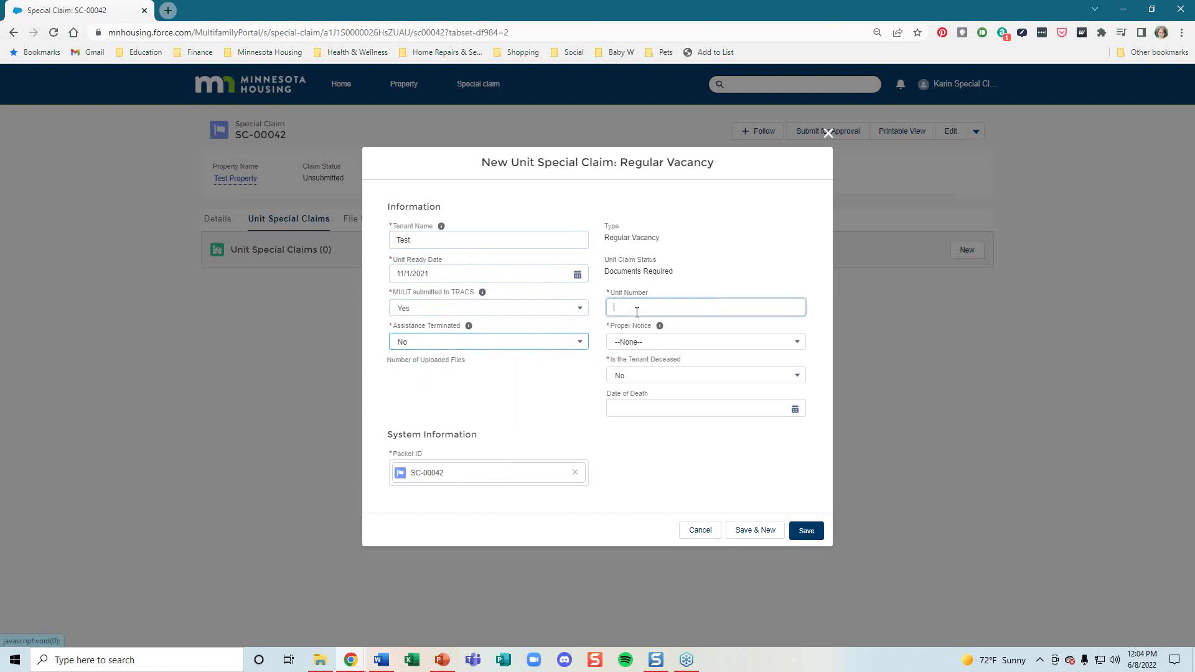
text(1)
click(635, 342)
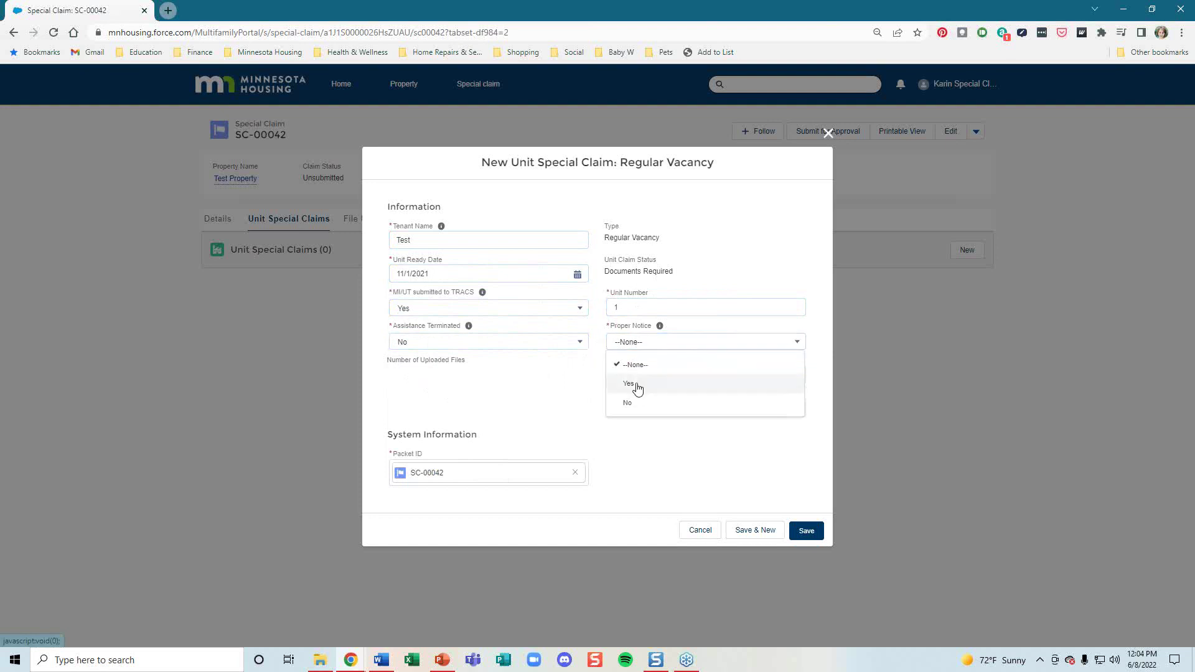
click(636, 387)
click(636, 377)
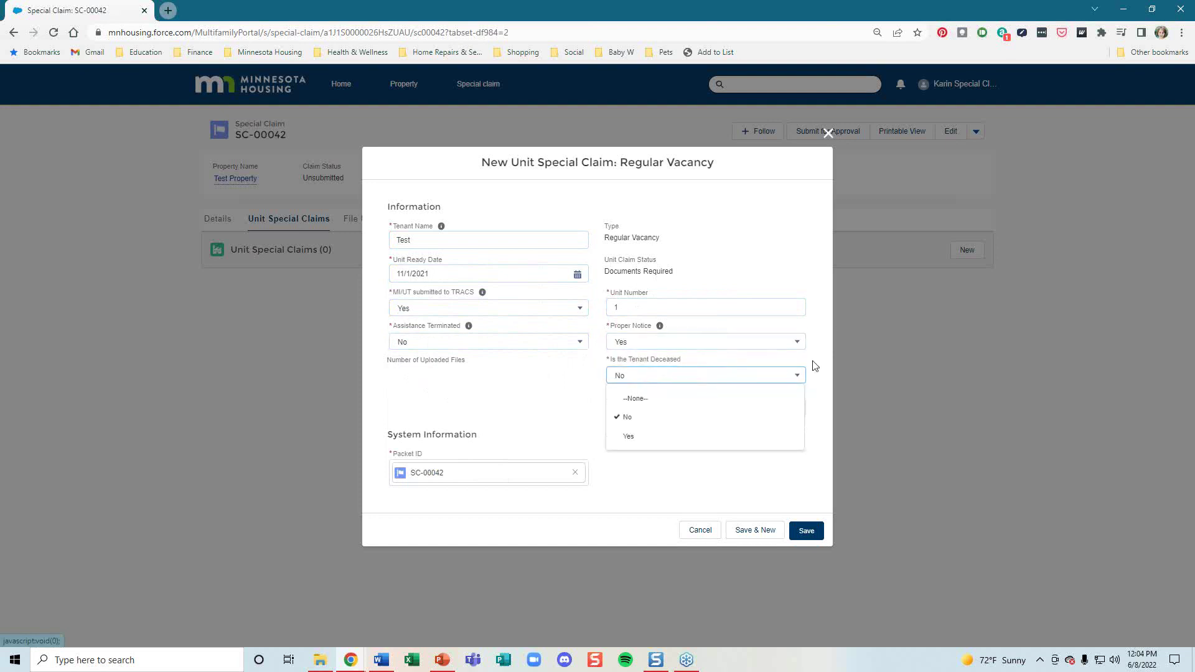
click(815, 530)
click(815, 530)
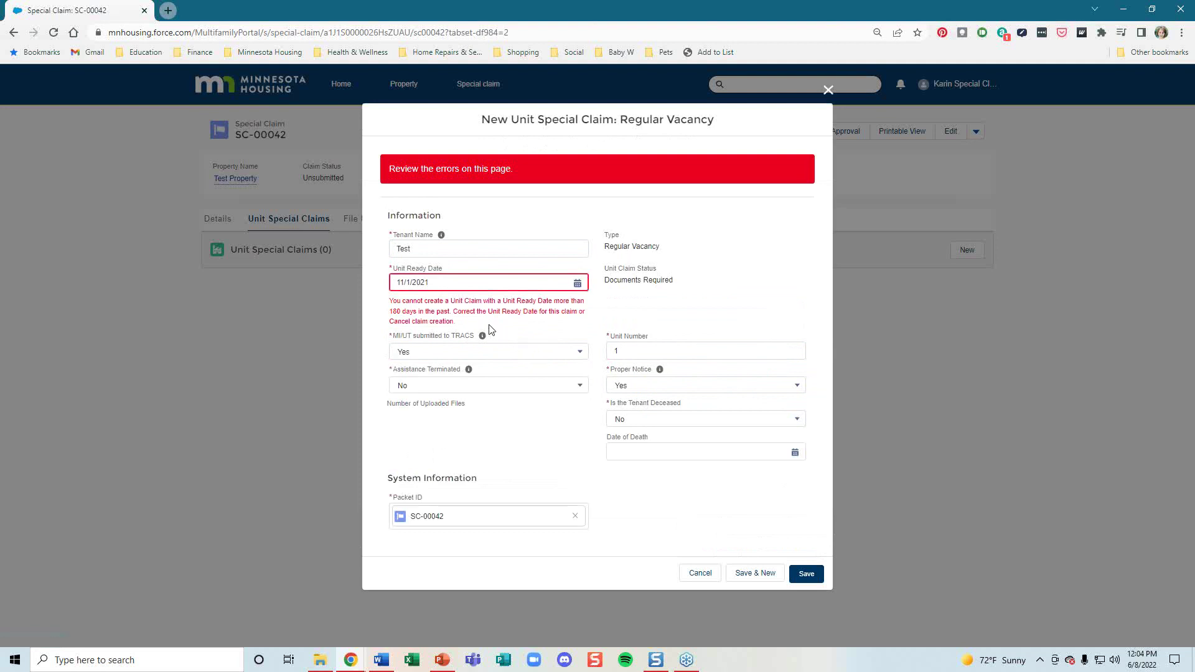
Change the Unit Ready Date to 12/1/2021 and try to save the unit claim again.
drag(489, 326, 391, 301)
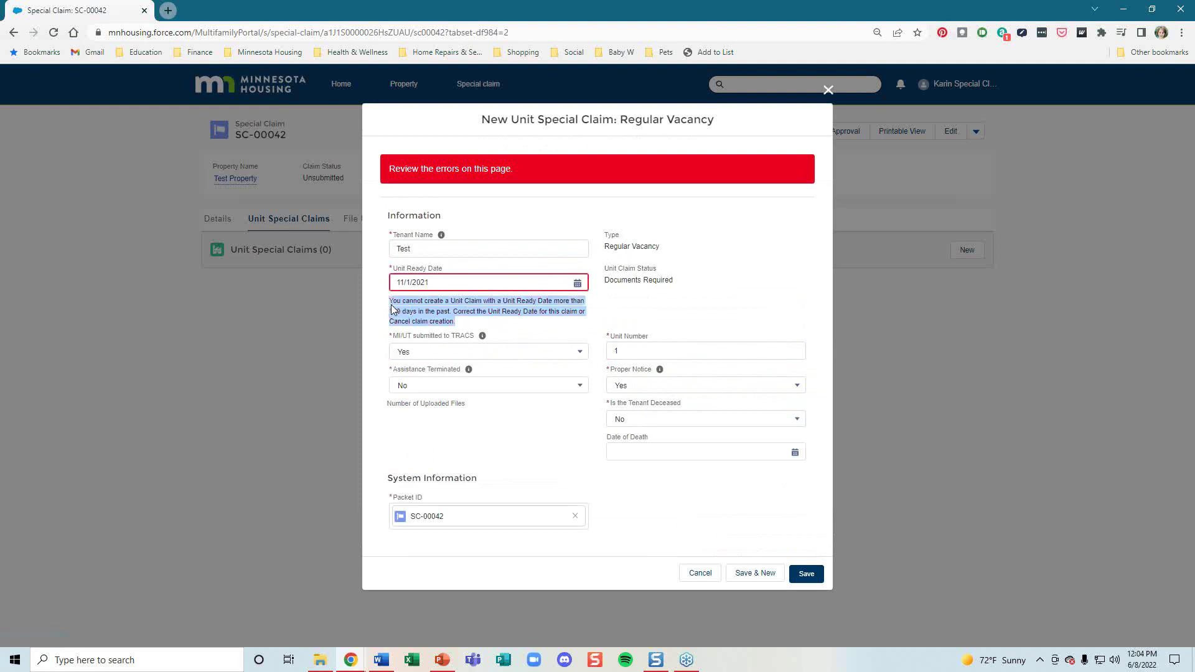
click(539, 326)
click(537, 282)
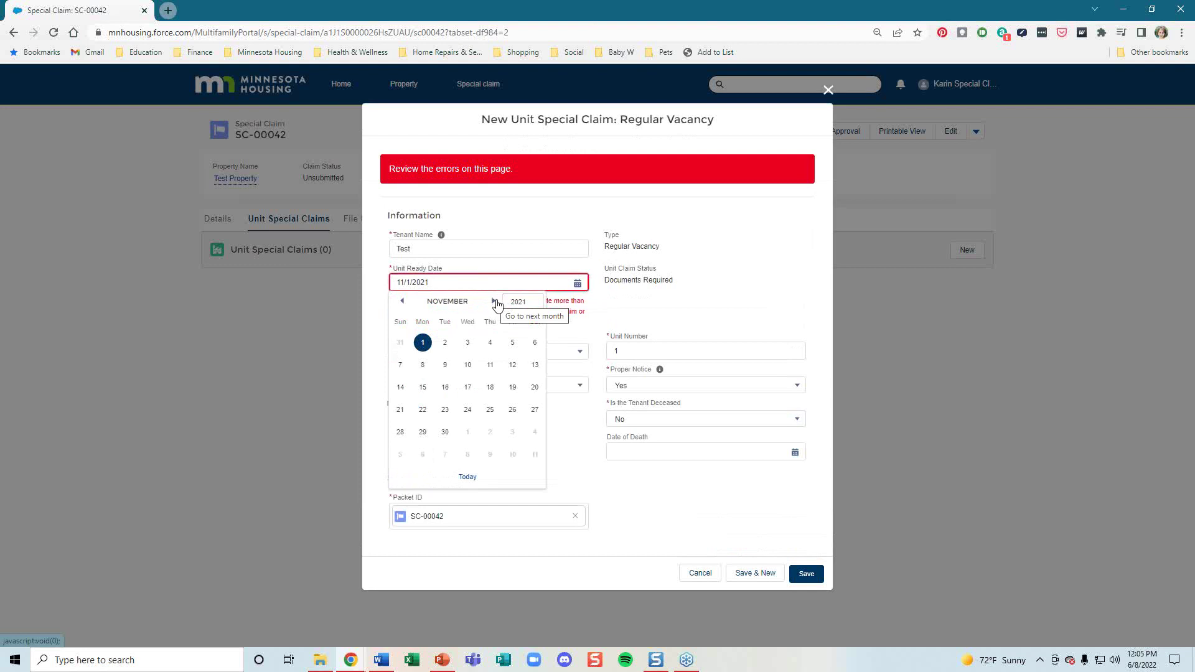
click(494, 302)
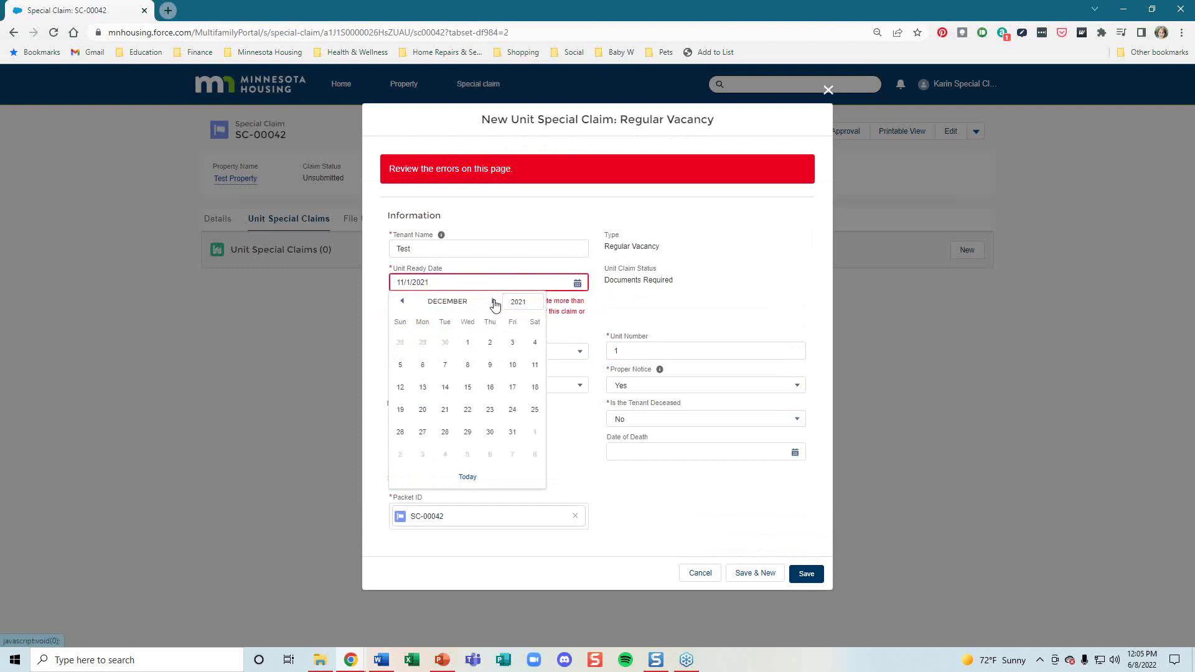
click(468, 344)
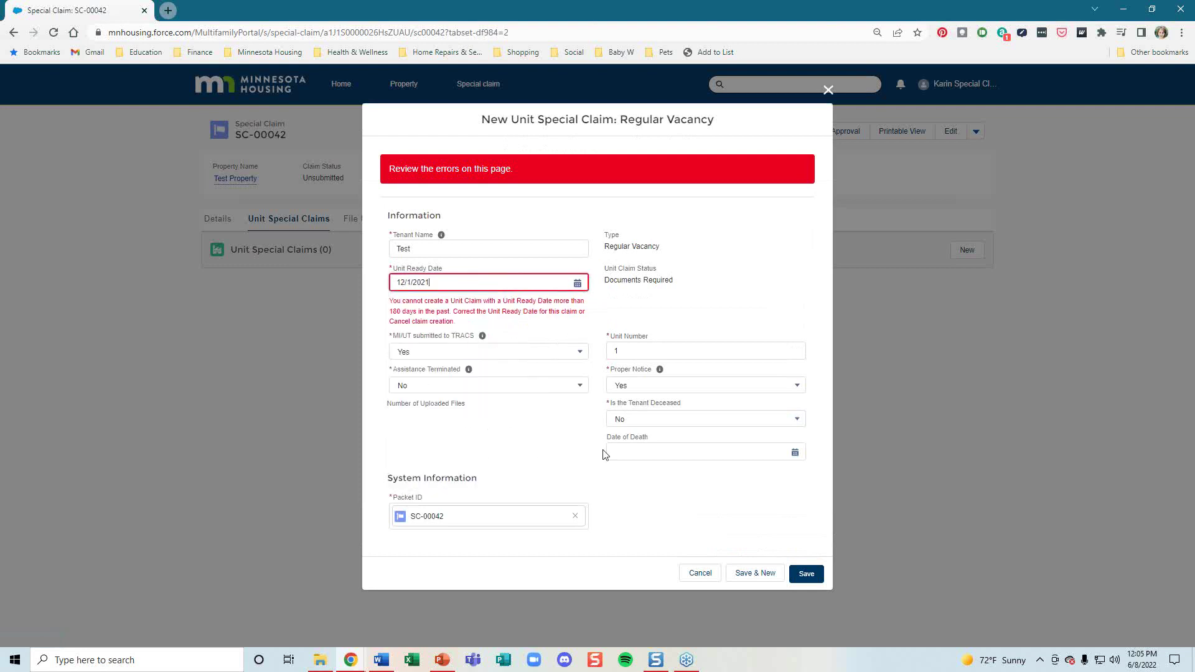
click(803, 572)
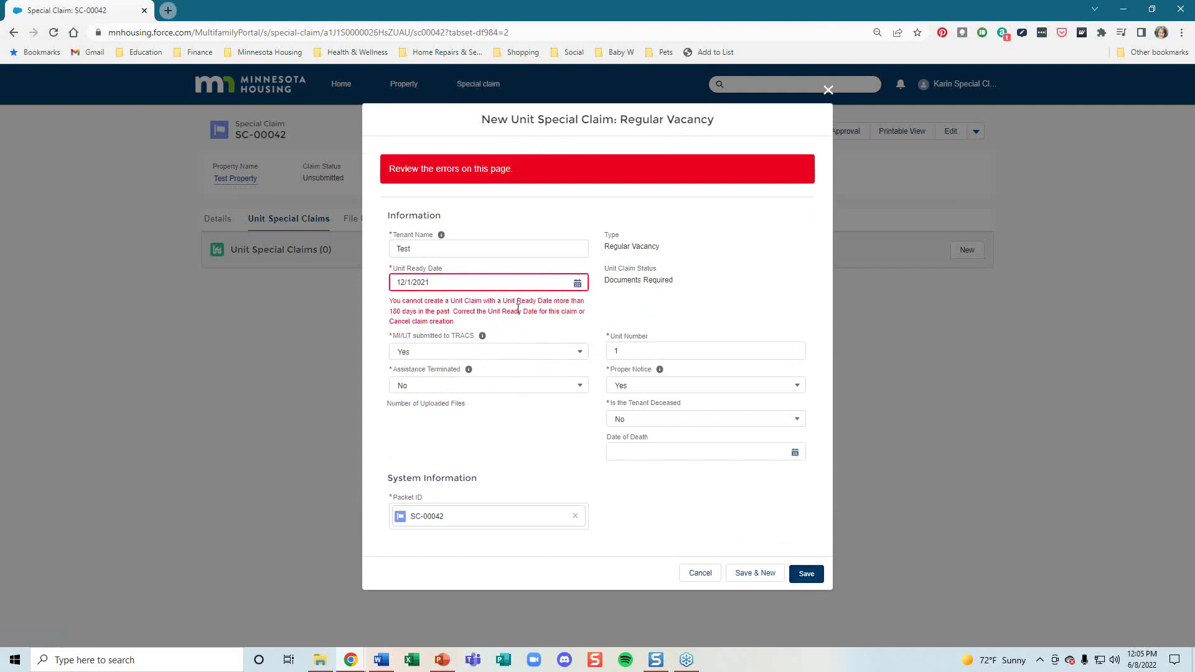
Set the Unit Ready Date to 2/1/2022 and save the Regular Vacancy unit claim.
click(491, 282)
click(493, 301)
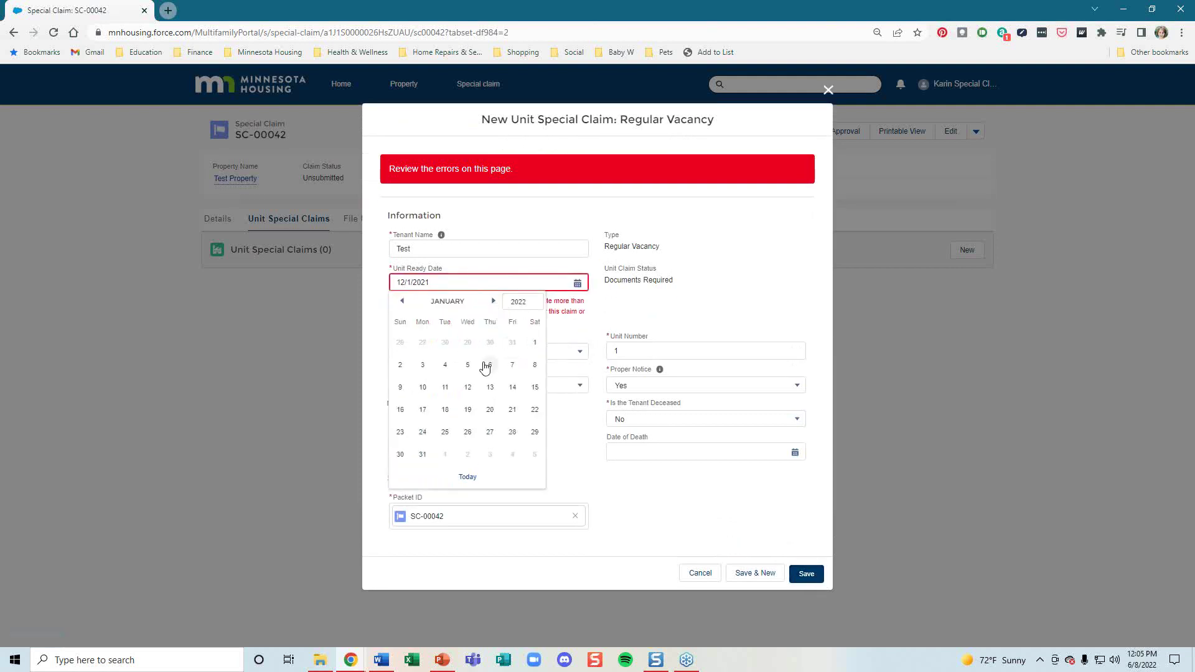
click(493, 301)
click(446, 343)
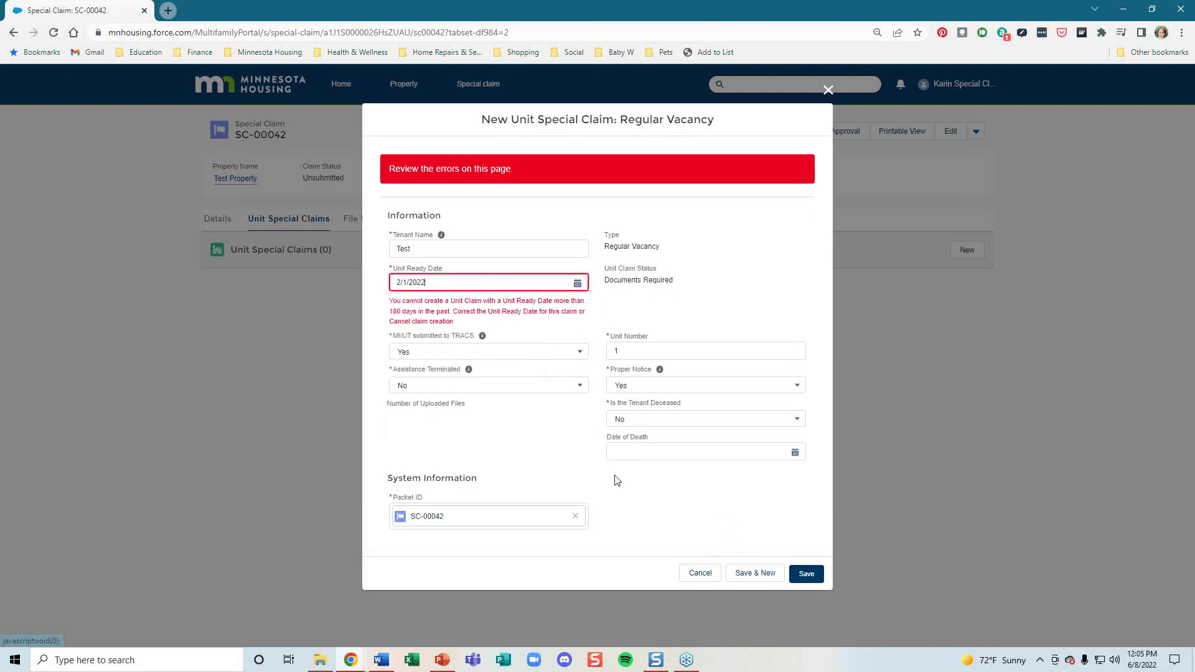
click(806, 575)
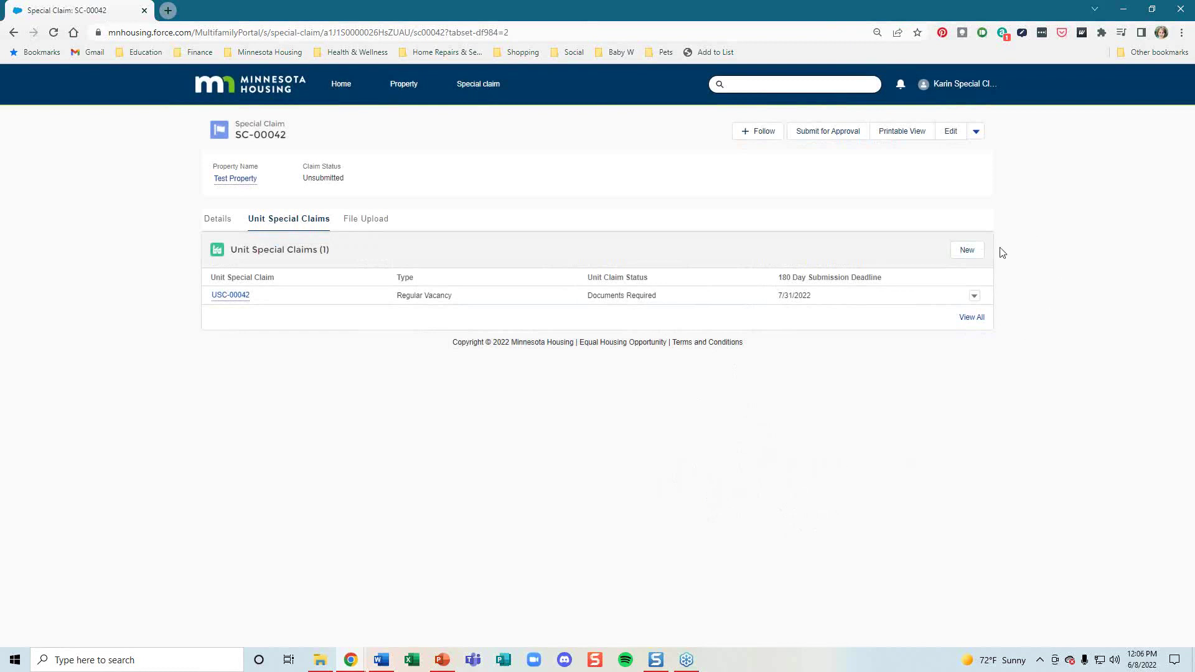
Start a new unit special claim of the type Unpaid Rent and Tenant Damages in the packet.
click(967, 250)
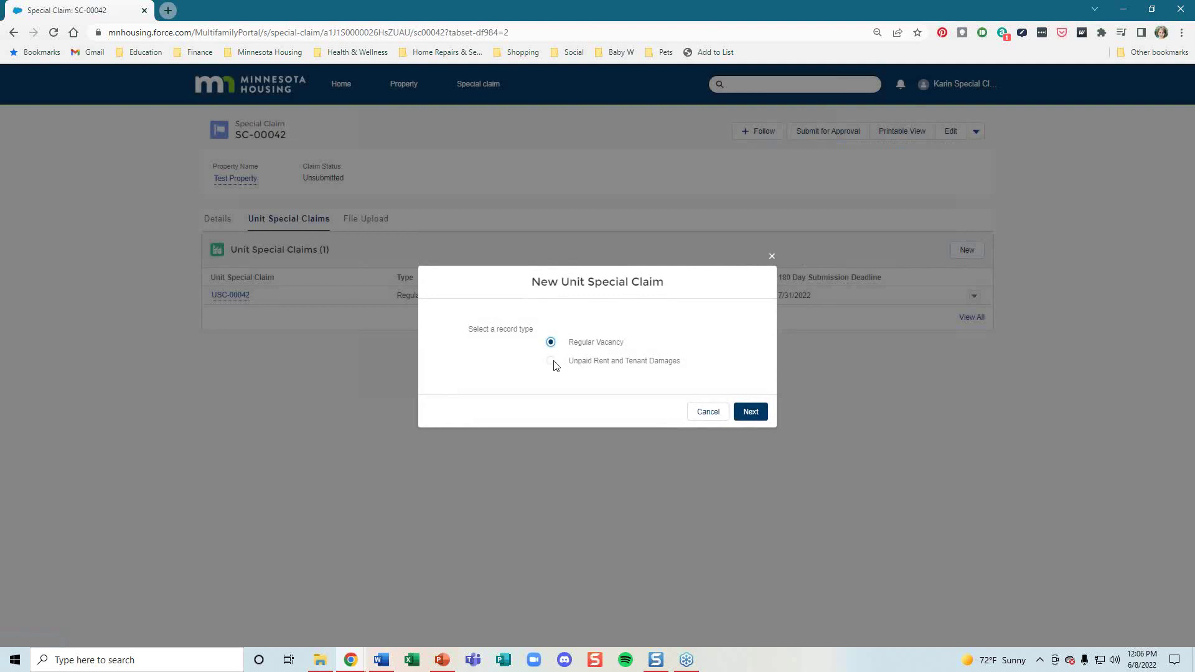
click(552, 362)
click(751, 412)
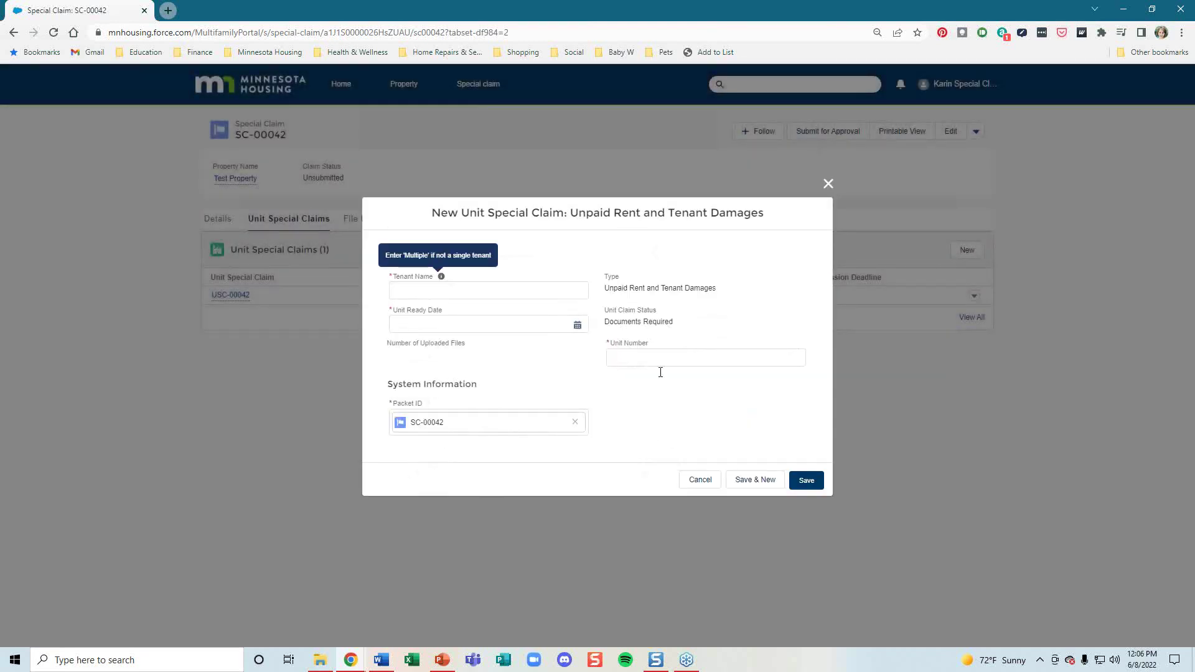
Enter tenant name Test, Unit Ready Date 3/1/2022 and unit number 2, and save the Unpaid Rent and Tenant Damages claim.
click(508, 291)
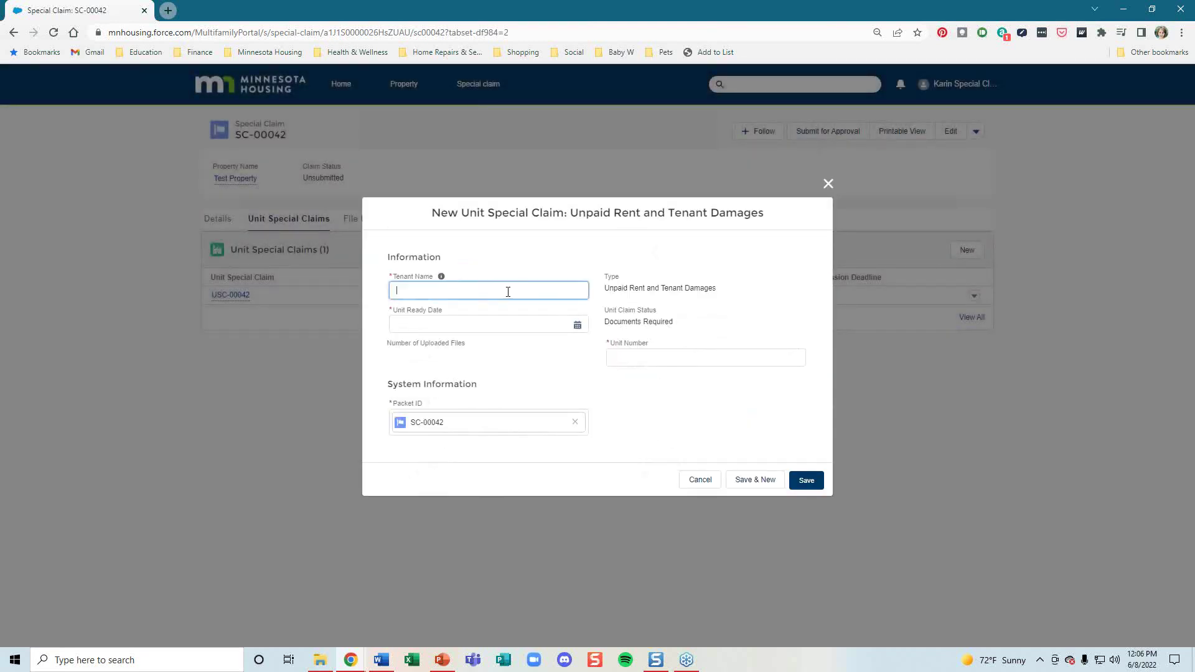
click(502, 324)
click(404, 276)
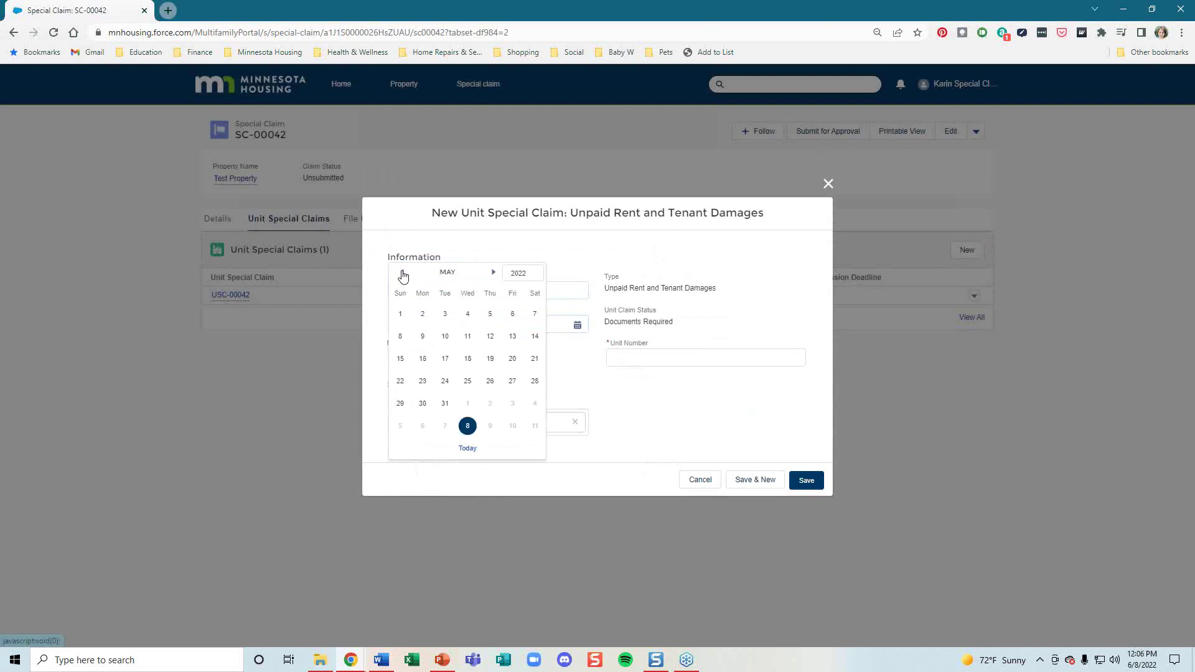
click(403, 276)
click(402, 274)
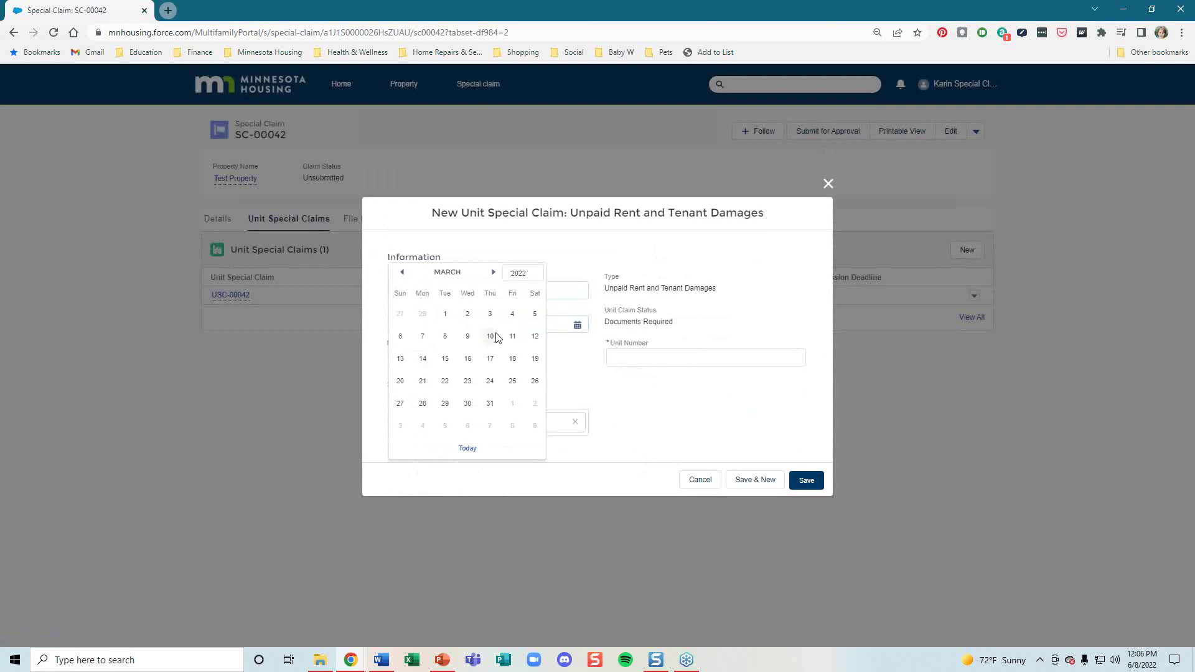
click(446, 315)
click(652, 359)
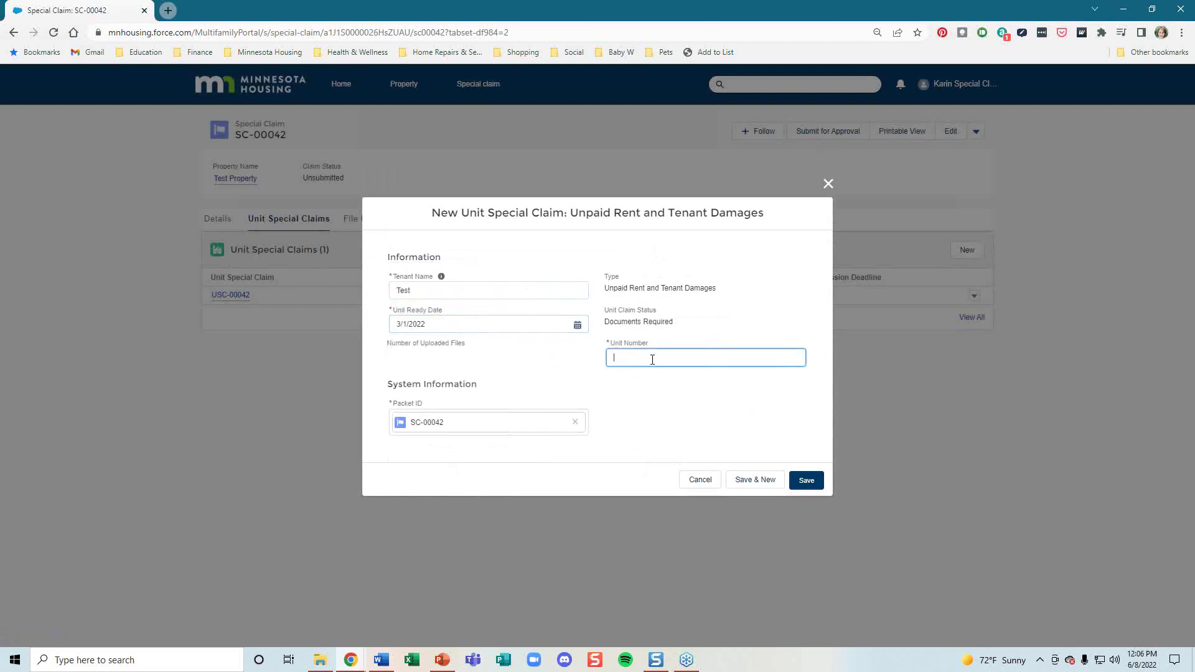
click(806, 481)
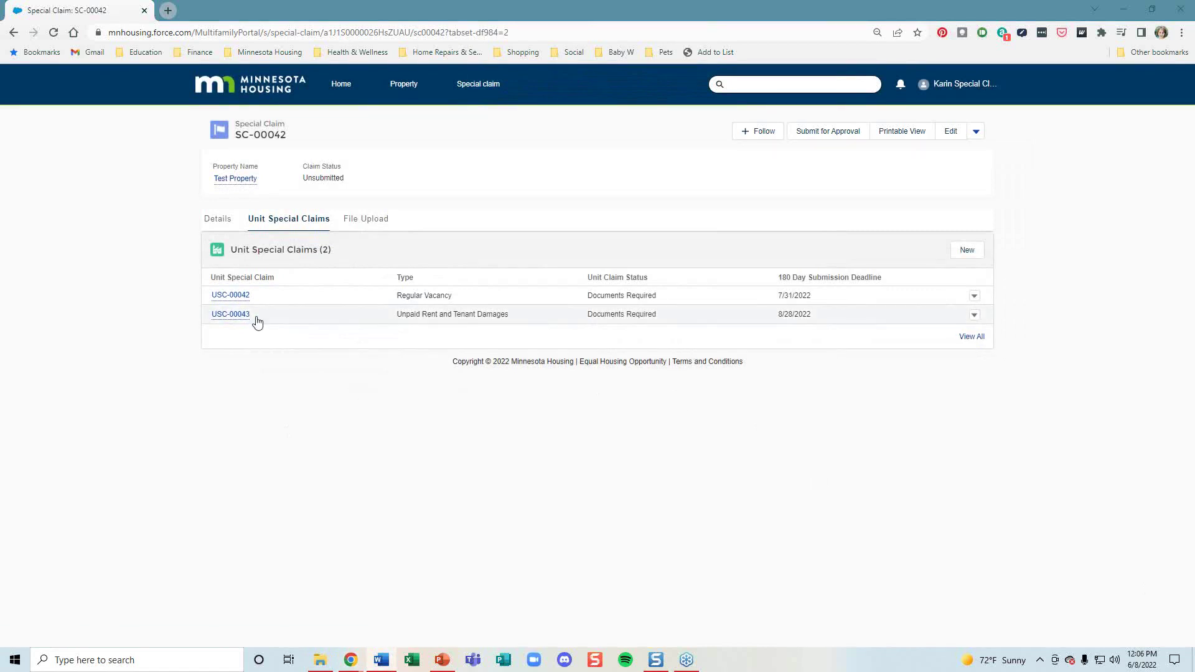
Upload Test.docx, Test.pdf and Test 2.docx together to the Regular Vacancy unit claim.
click(230, 296)
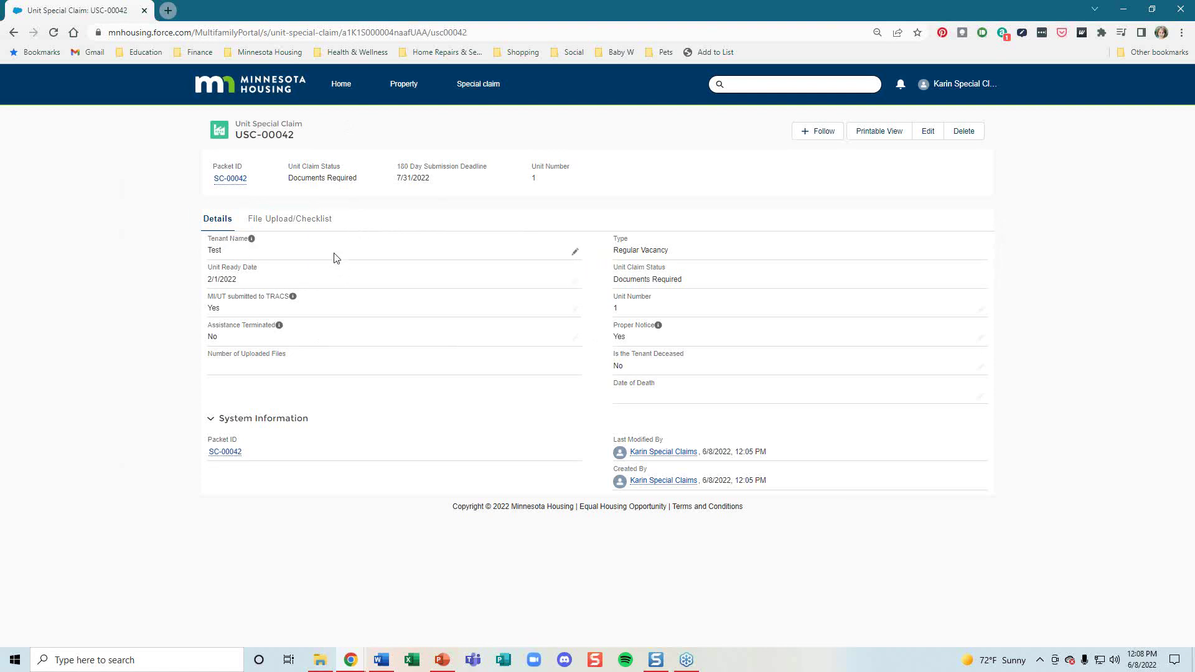
click(305, 223)
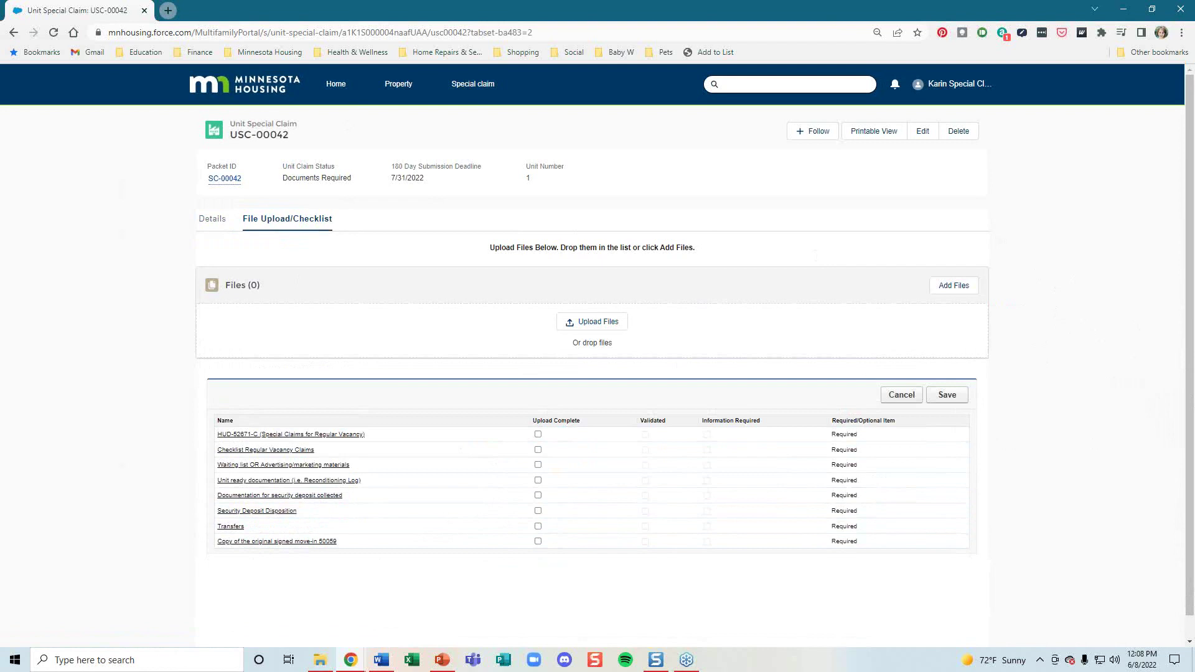
key(alt+Tab)
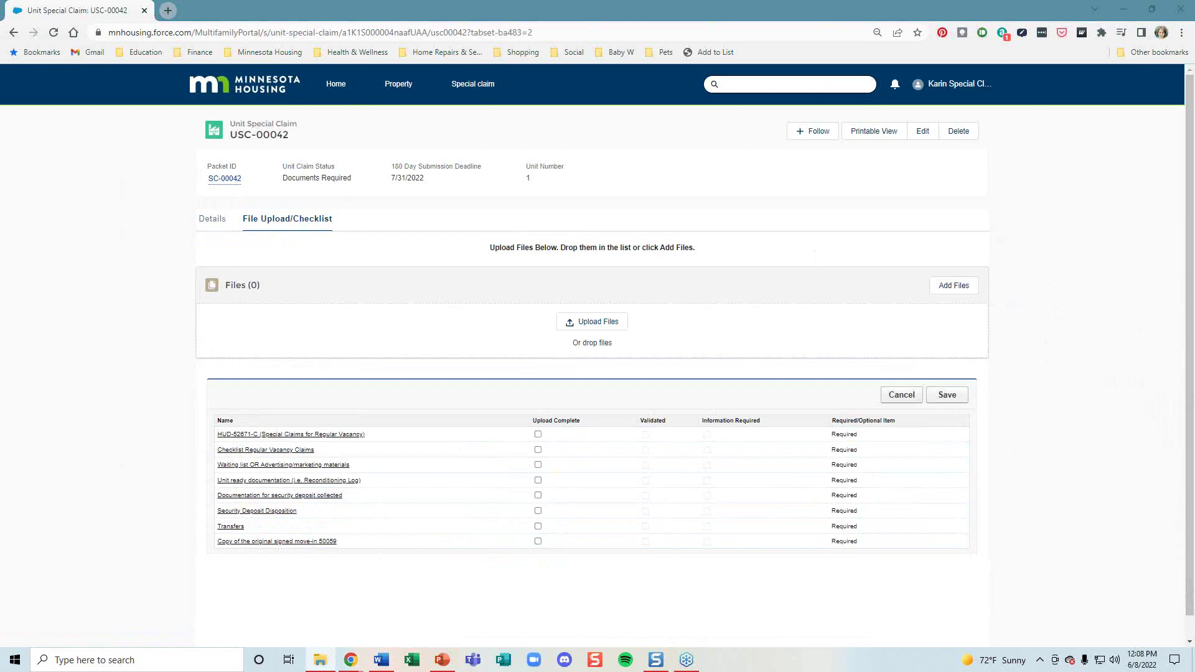
drag(1192, 361, 571, 332)
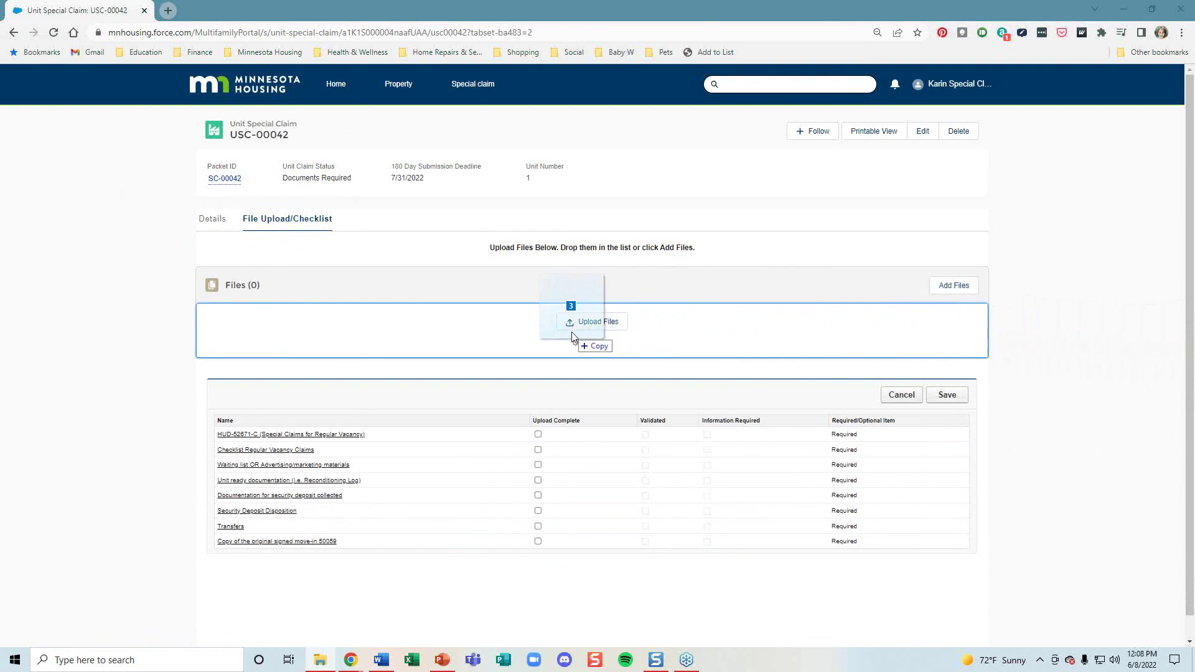
drag(573, 336, 573, 343)
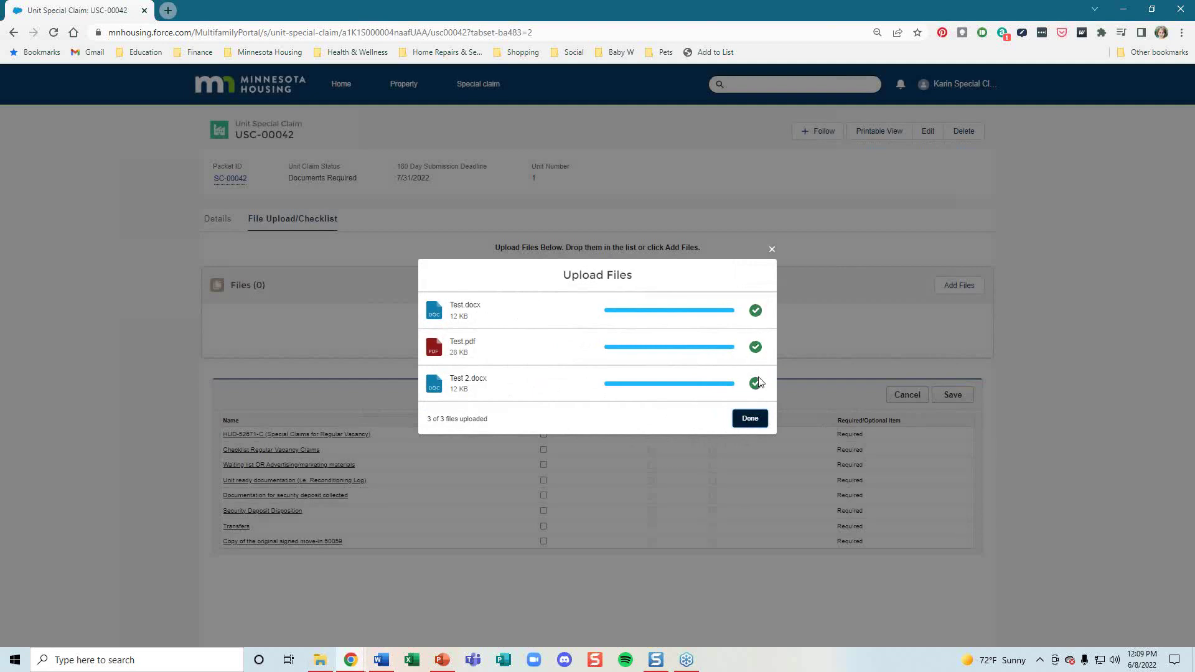
click(751, 418)
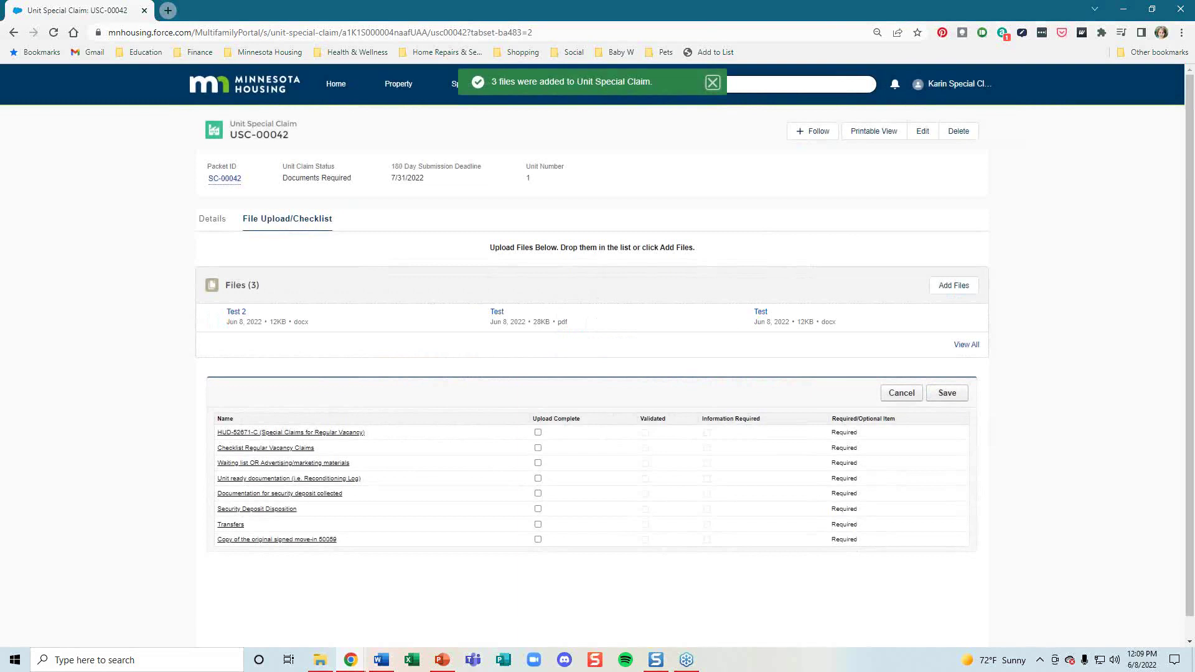
Upload Test.docx once more to the Regular Vacancy unit claim as a single file.
key(alt+Tab)
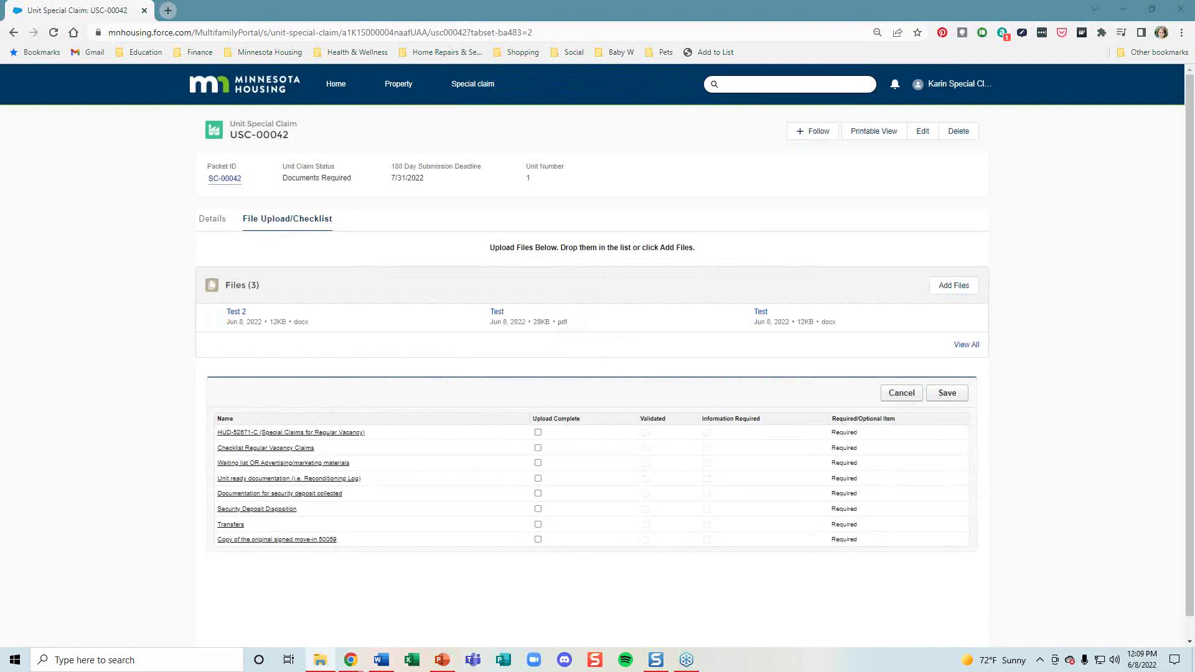
drag(1194, 330, 574, 321)
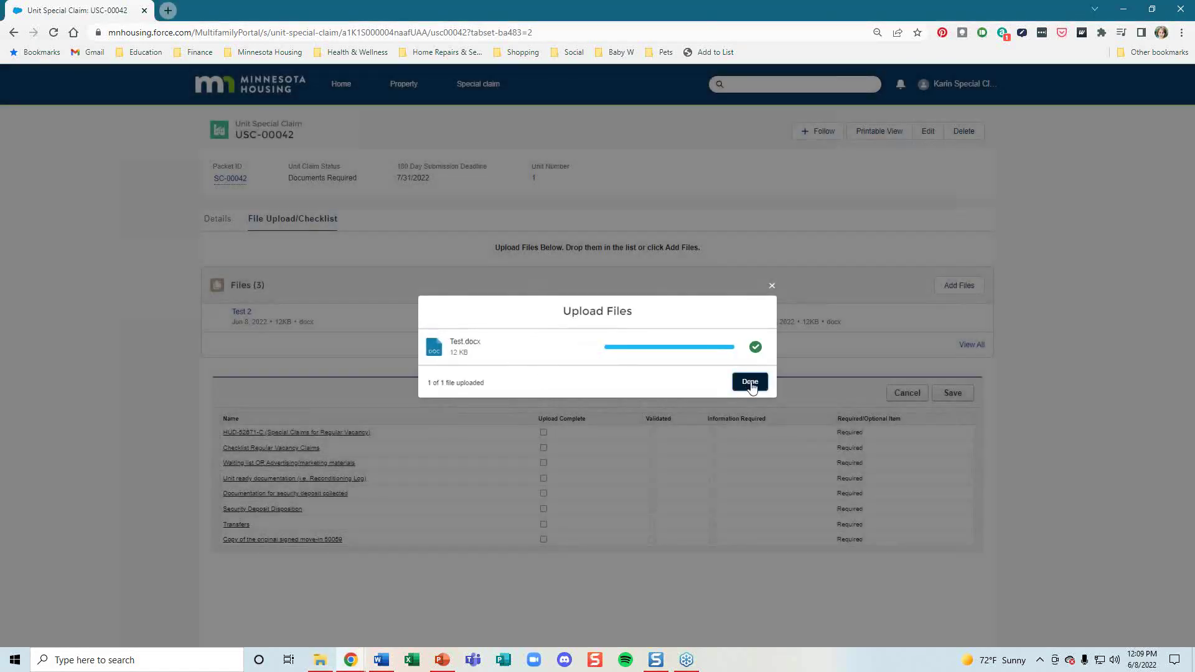
click(751, 383)
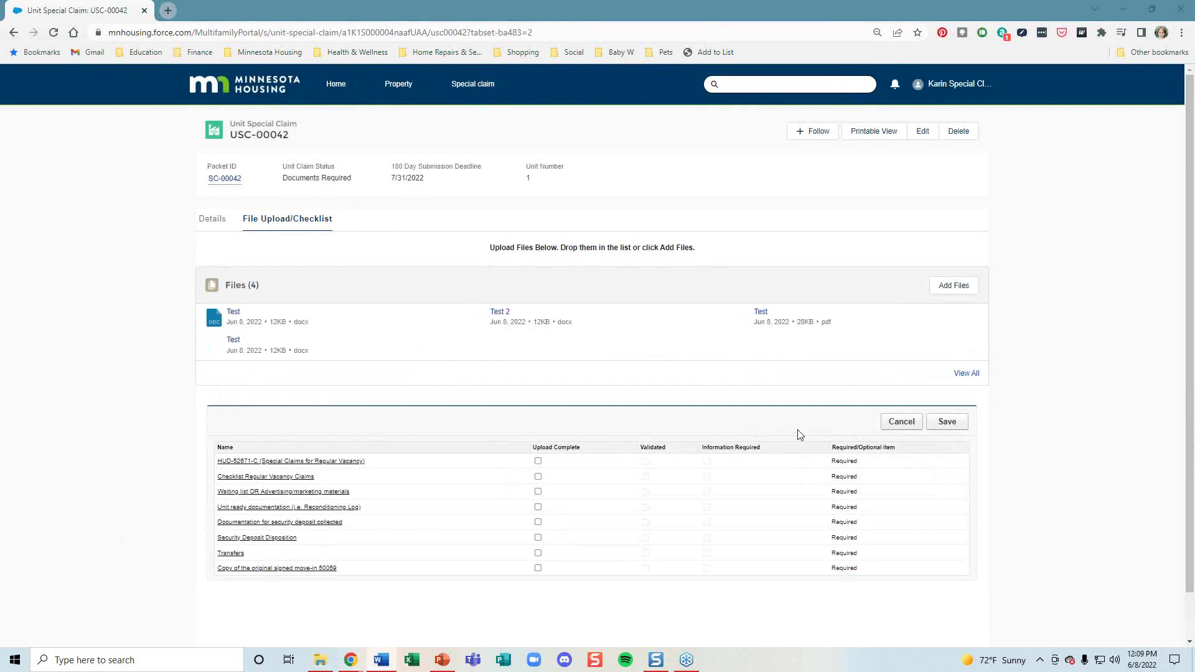
Mark all eight required documents in the Regular Vacancy checklist as Upload Complete and save the checklist.
scroll(809, 464, down, 1)
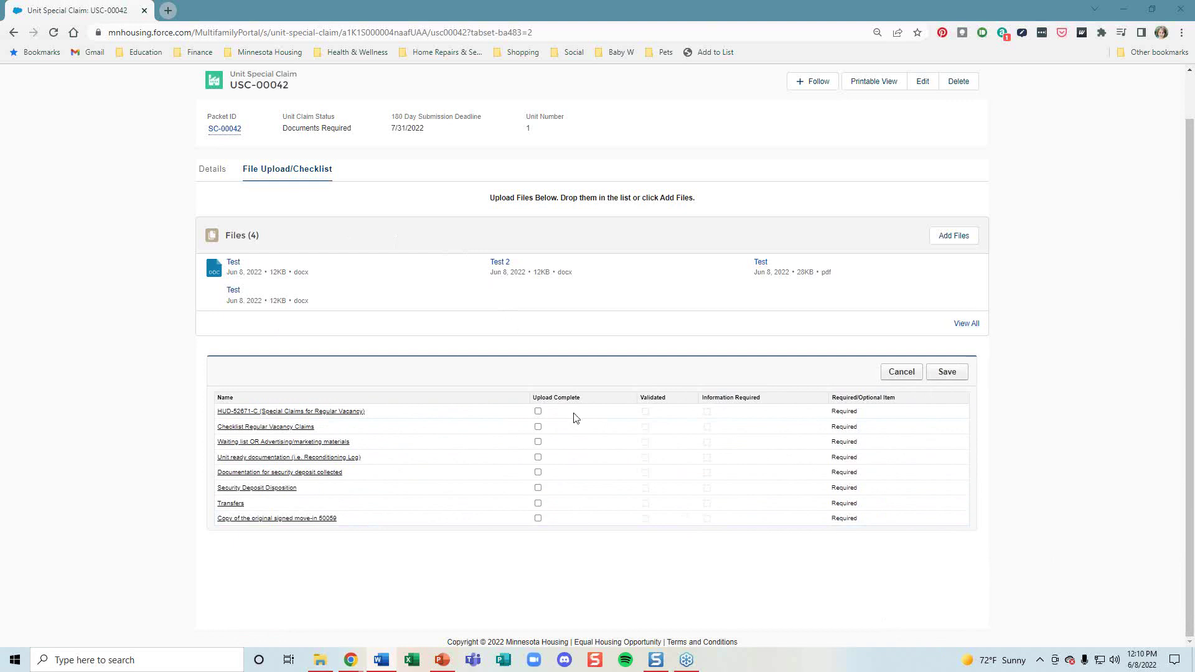
click(538, 412)
click(539, 427)
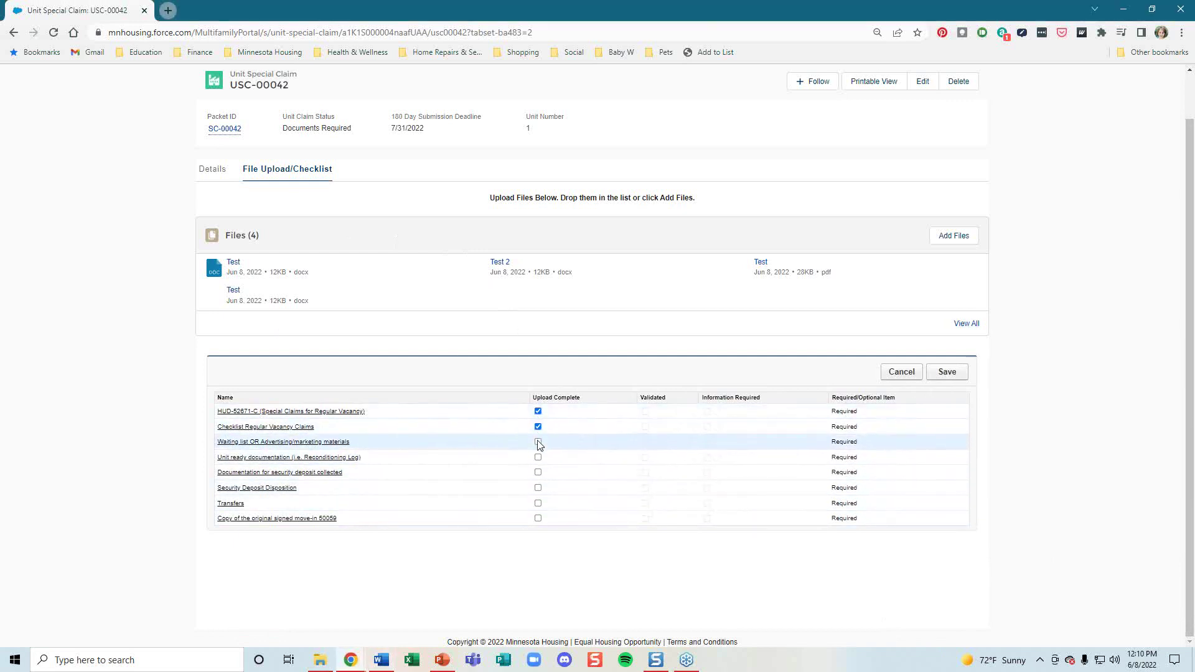
click(538, 442)
click(538, 458)
click(539, 473)
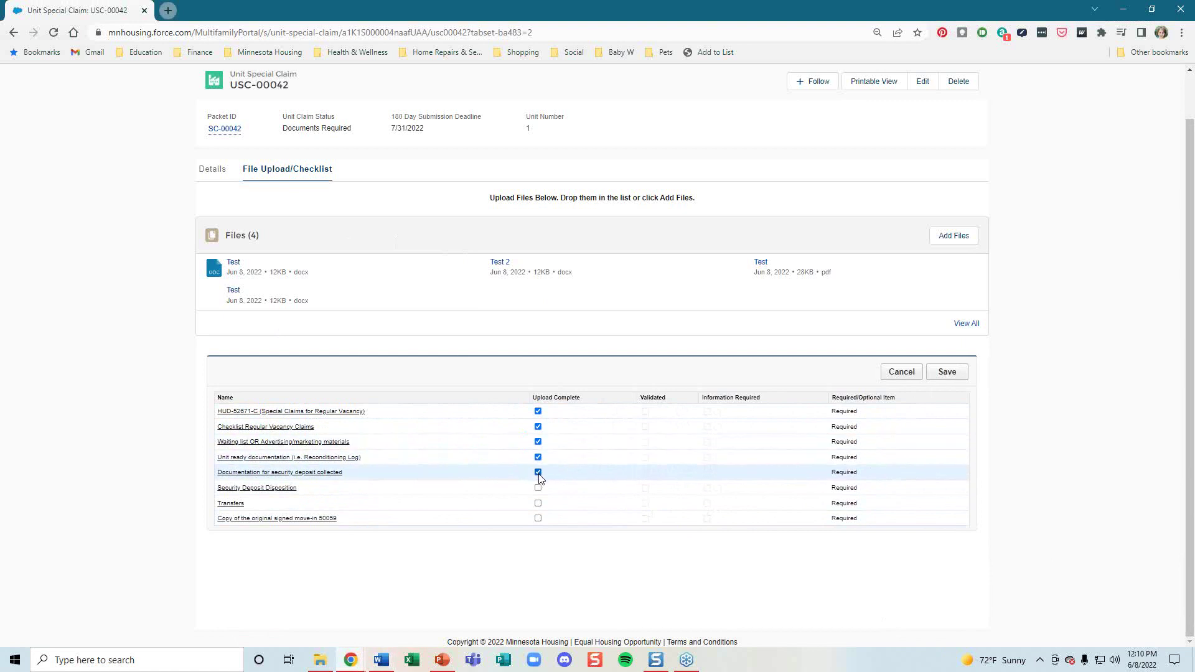
click(538, 488)
click(538, 503)
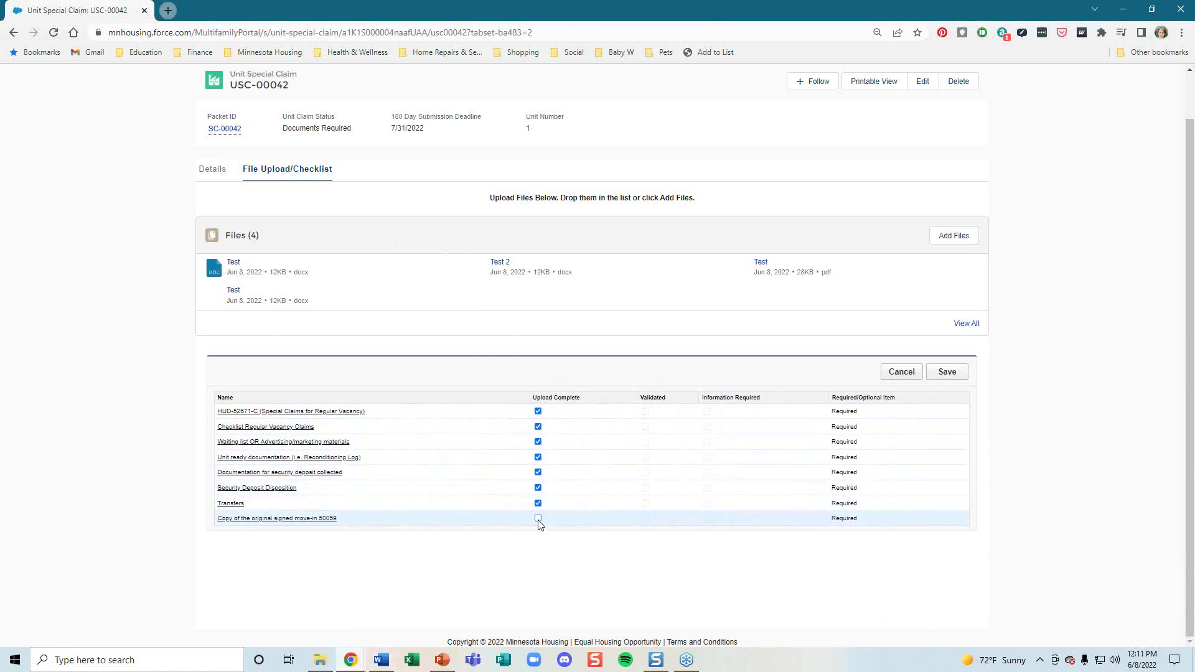
click(538, 519)
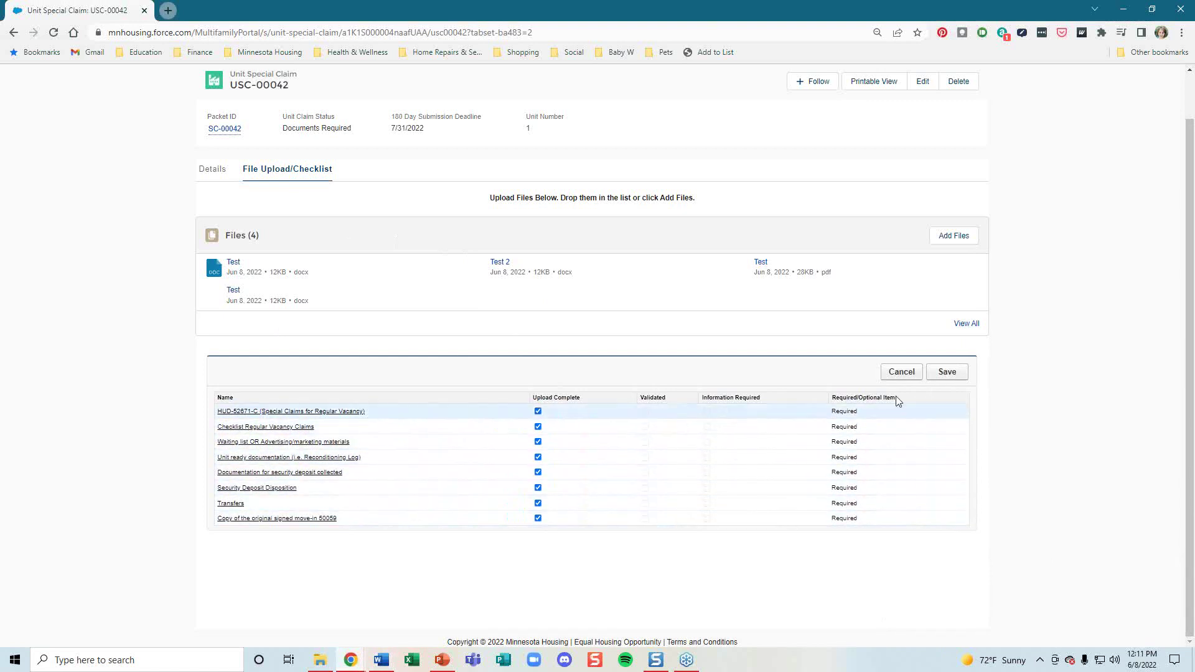
click(948, 372)
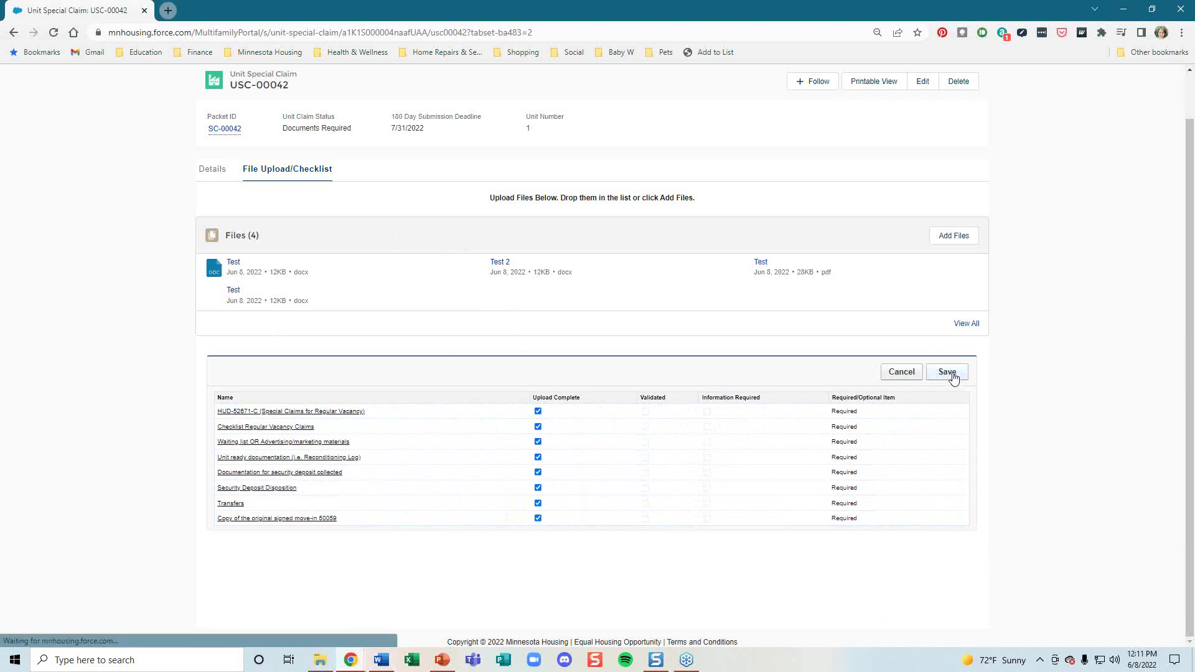
Return to the claim packet, check its unit special claims, and try to submit the packet for approval.
click(234, 131)
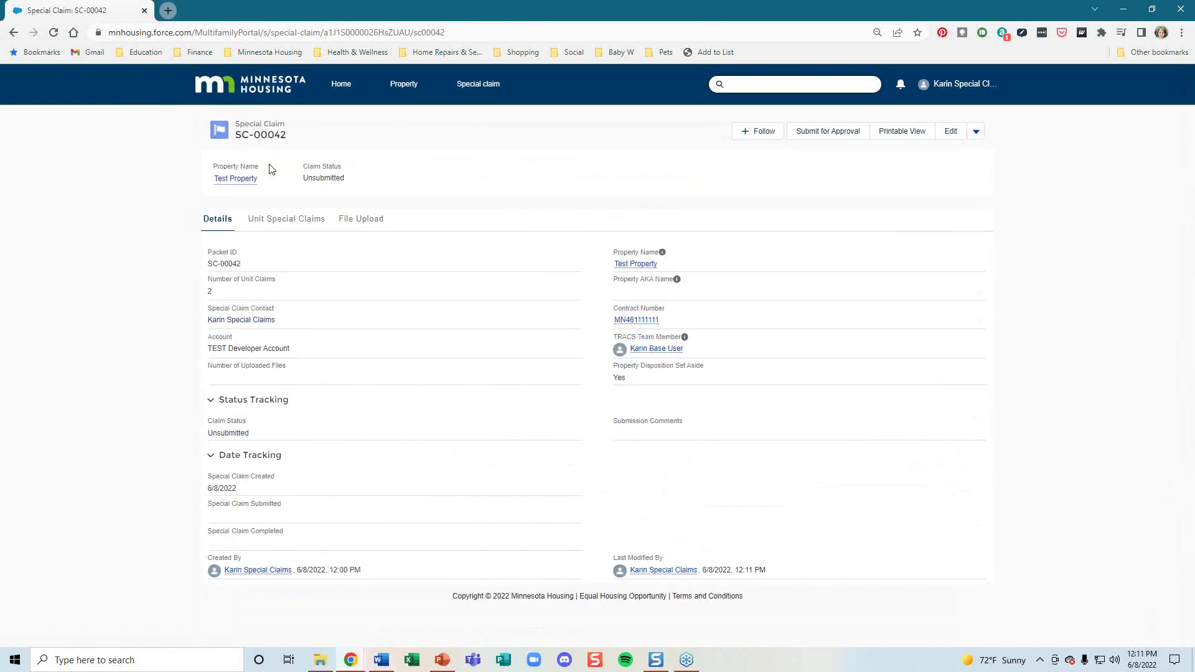
click(286, 230)
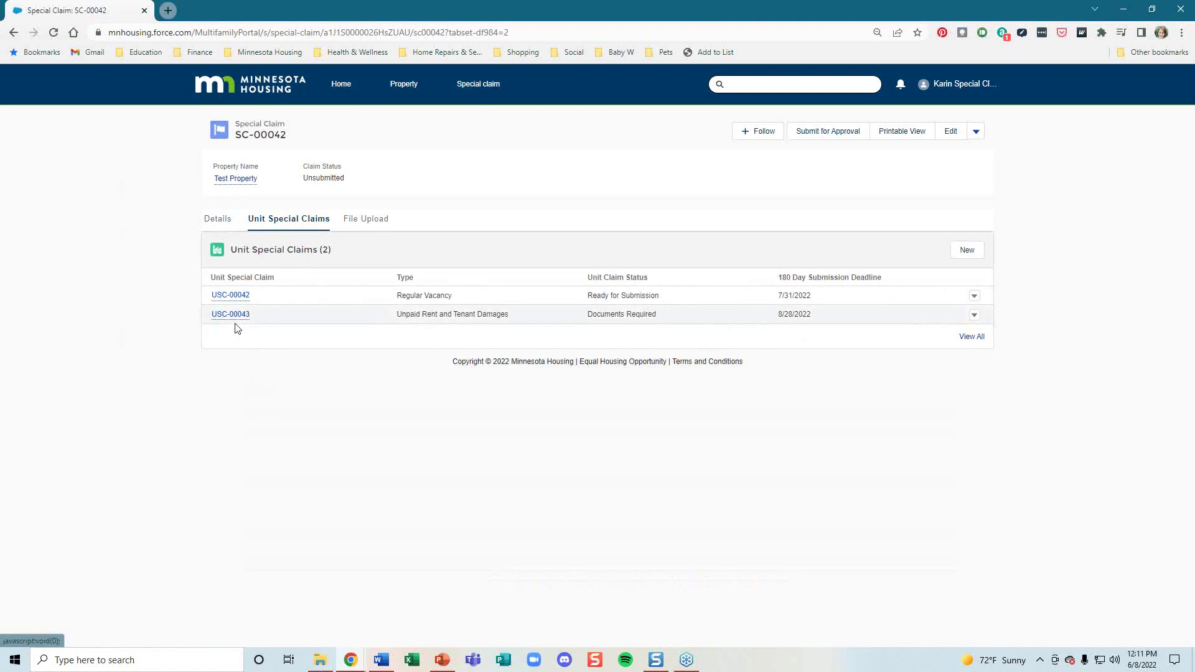
click(824, 134)
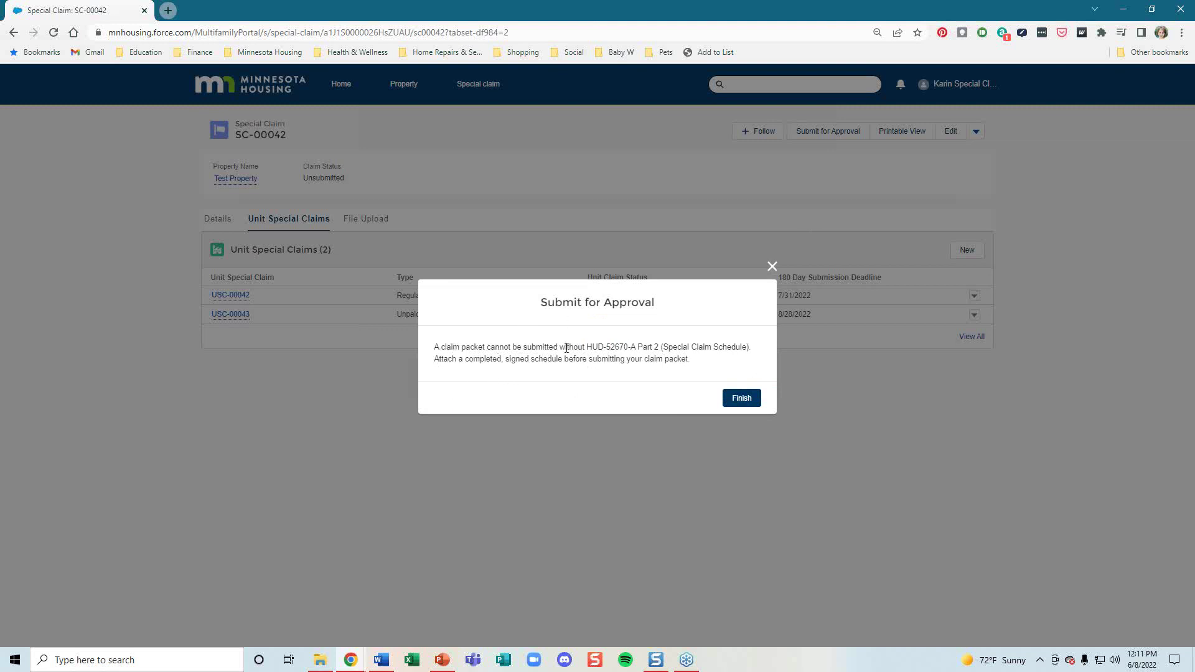
drag(587, 346, 753, 350)
click(720, 364)
click(746, 405)
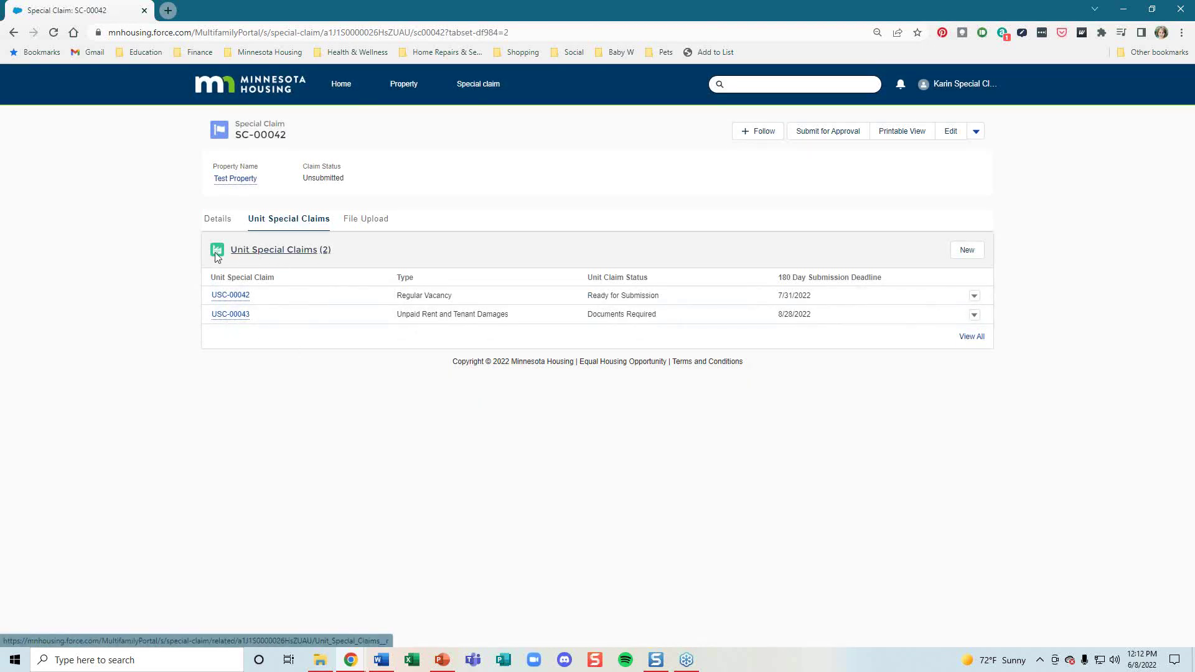
Upload Test.docx as the packet's HUD-52670-A part 2 form and try again to submit the packet for approval.
click(372, 222)
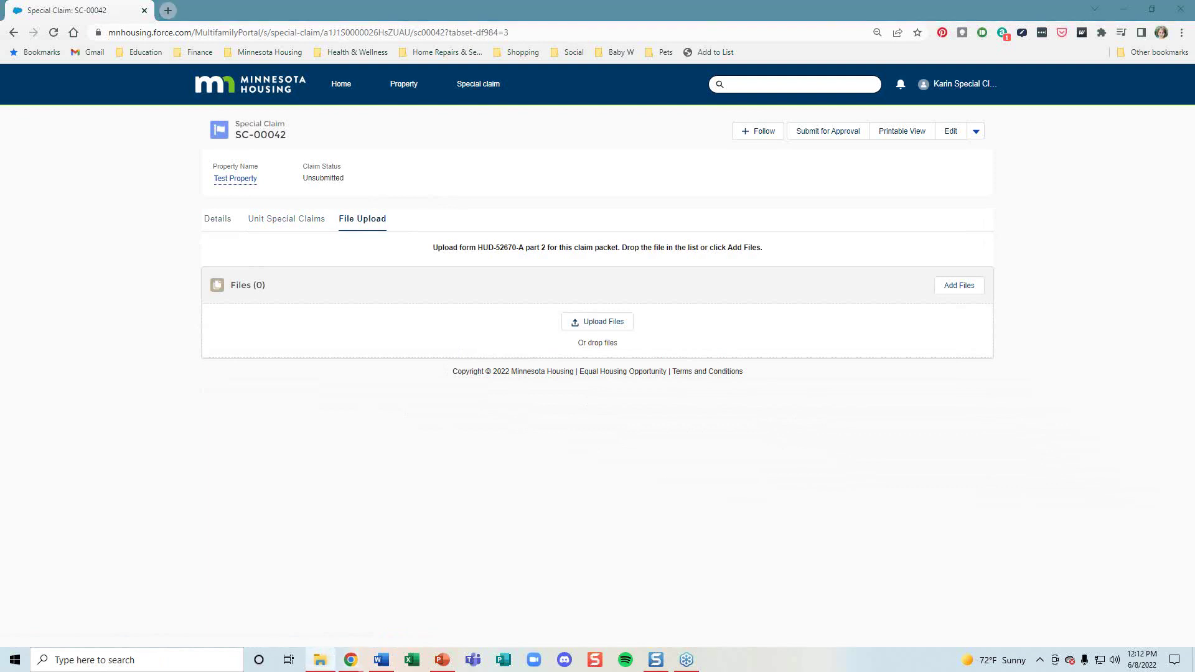
drag(1194, 349, 587, 332)
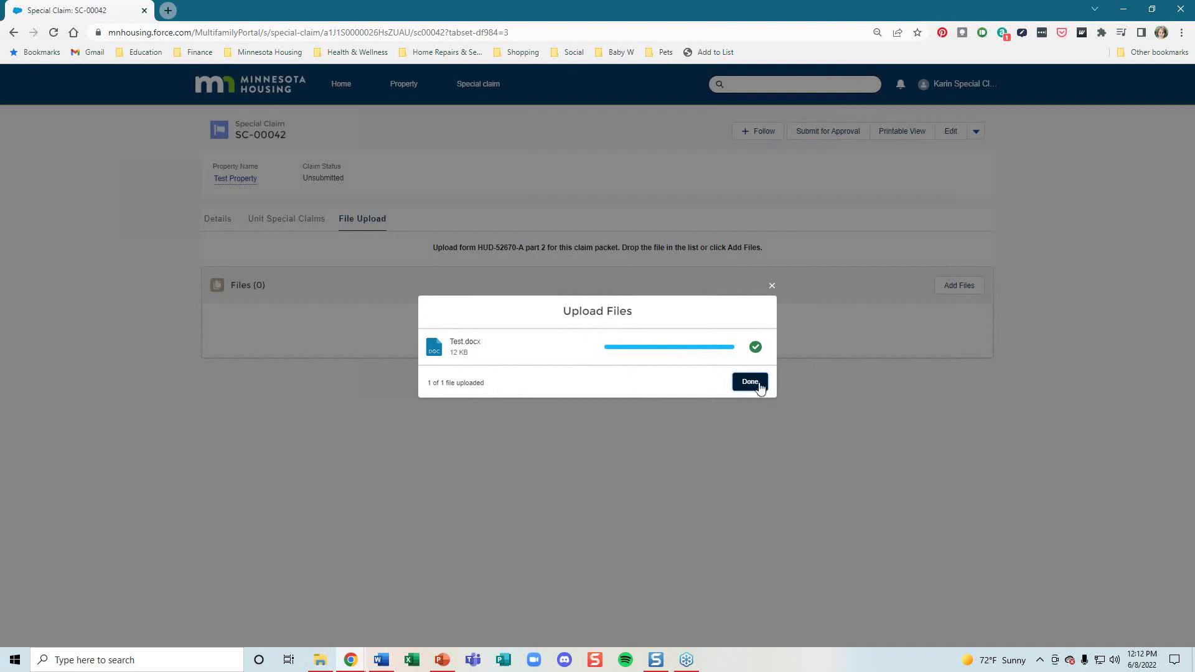
click(758, 385)
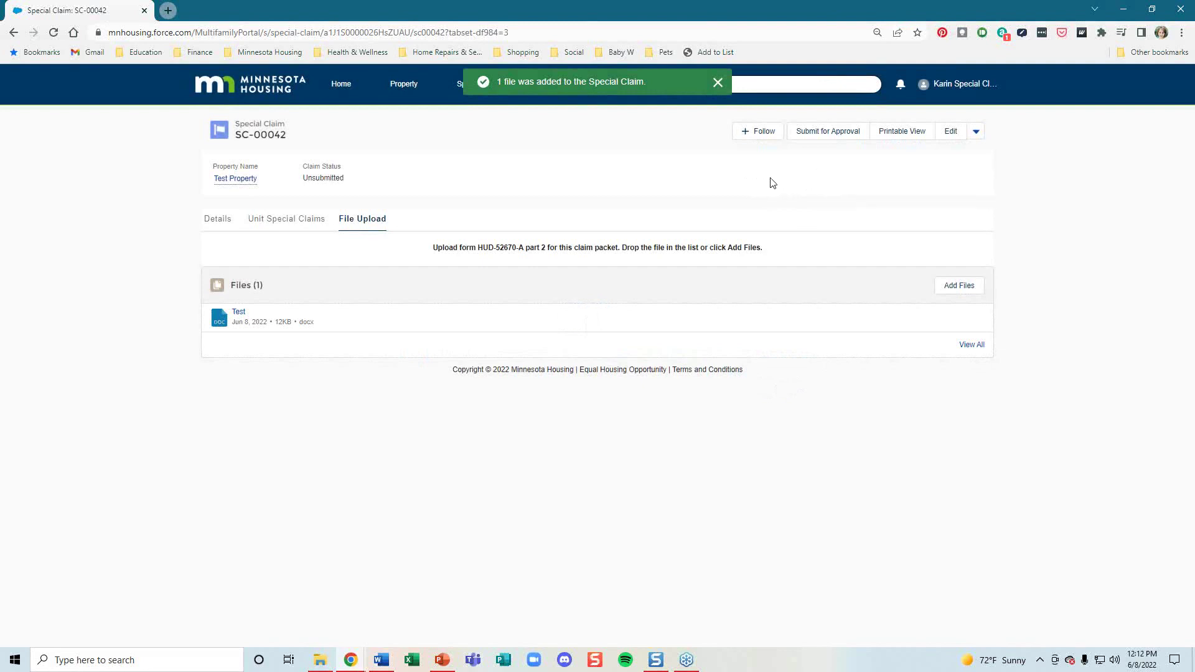
click(825, 138)
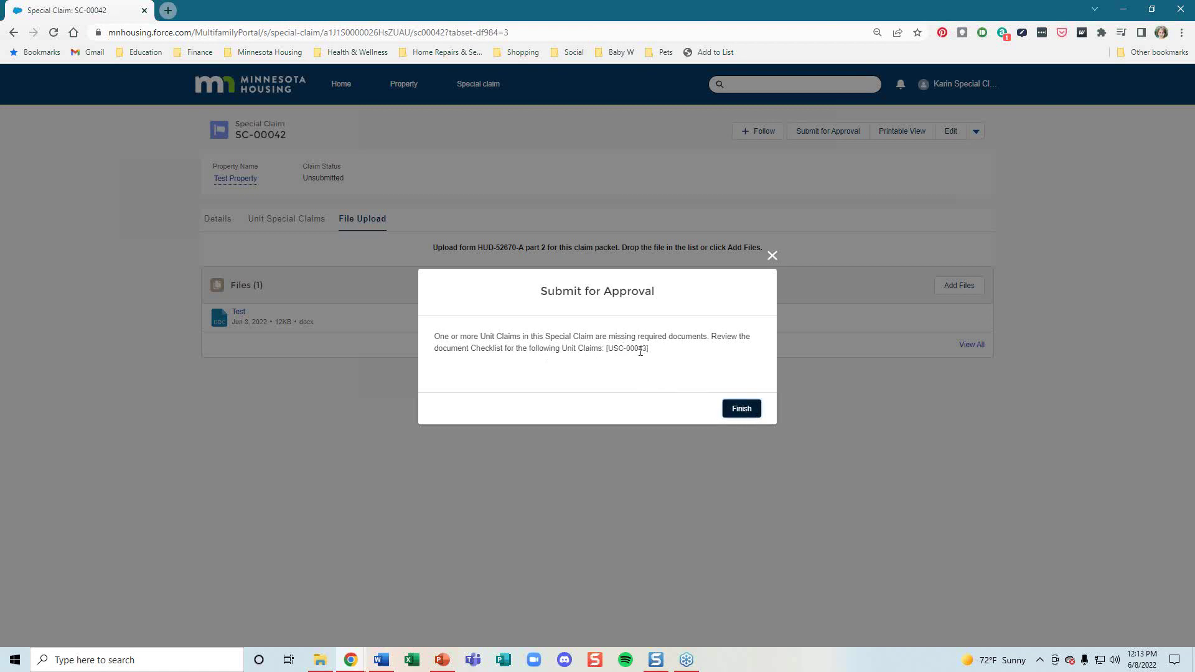
click(753, 412)
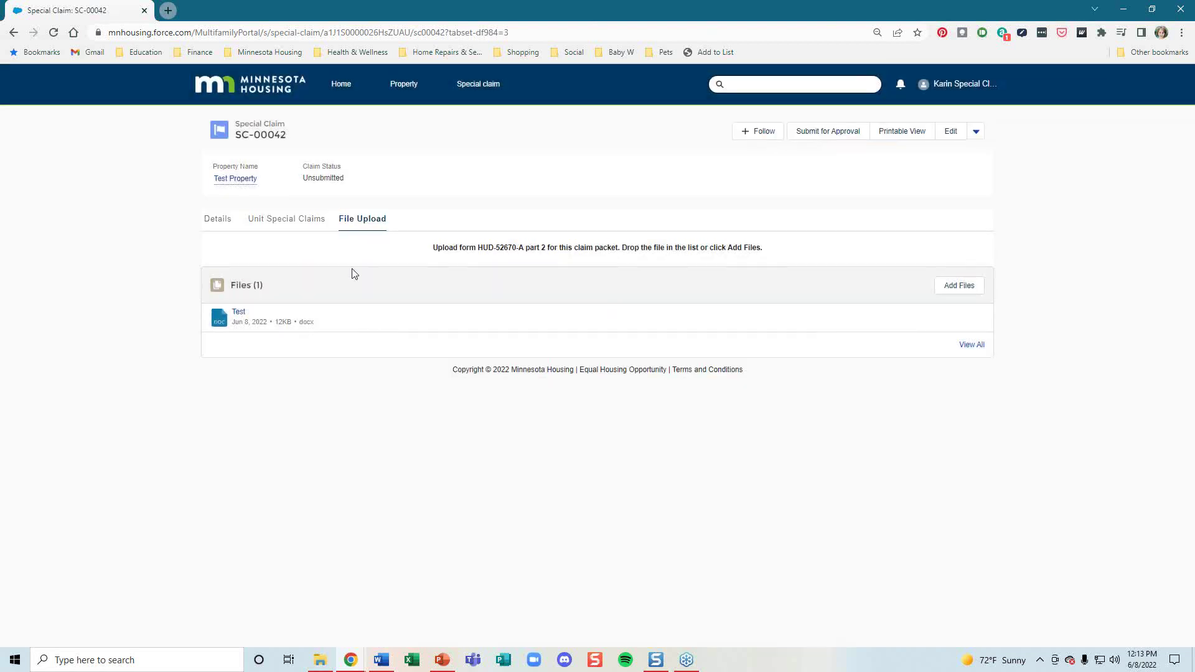
Open the packet's Unpaid Rent and Tenant Damages unit claim and upload Test.docx and Test 2.docx to it.
click(305, 229)
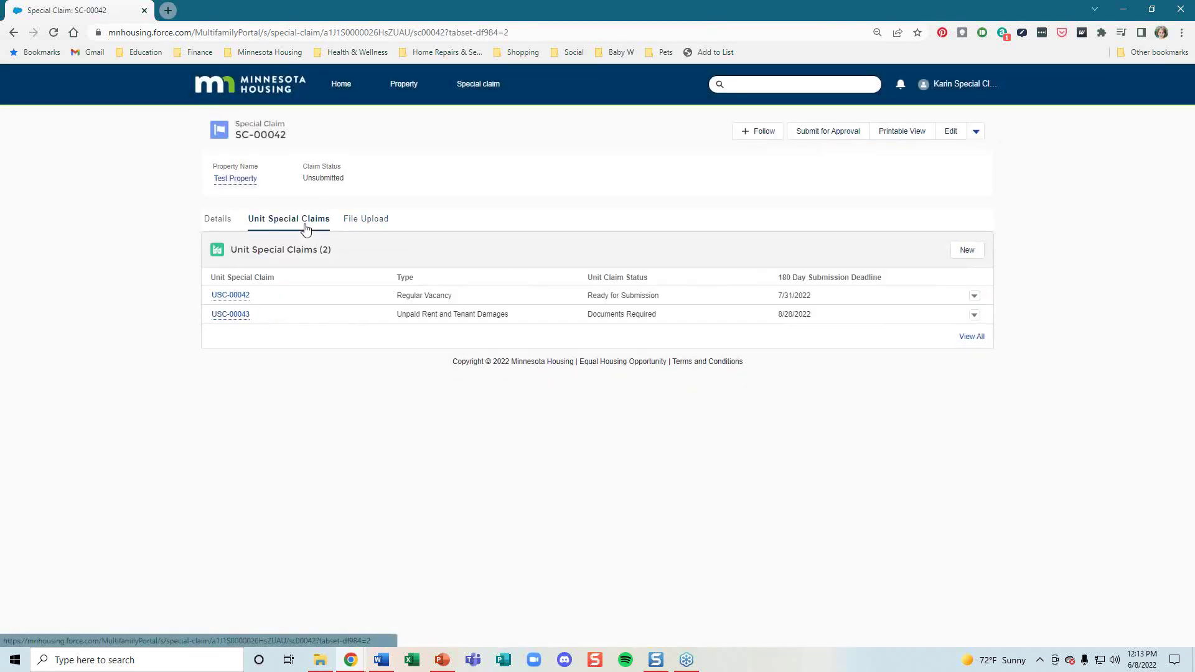
click(236, 317)
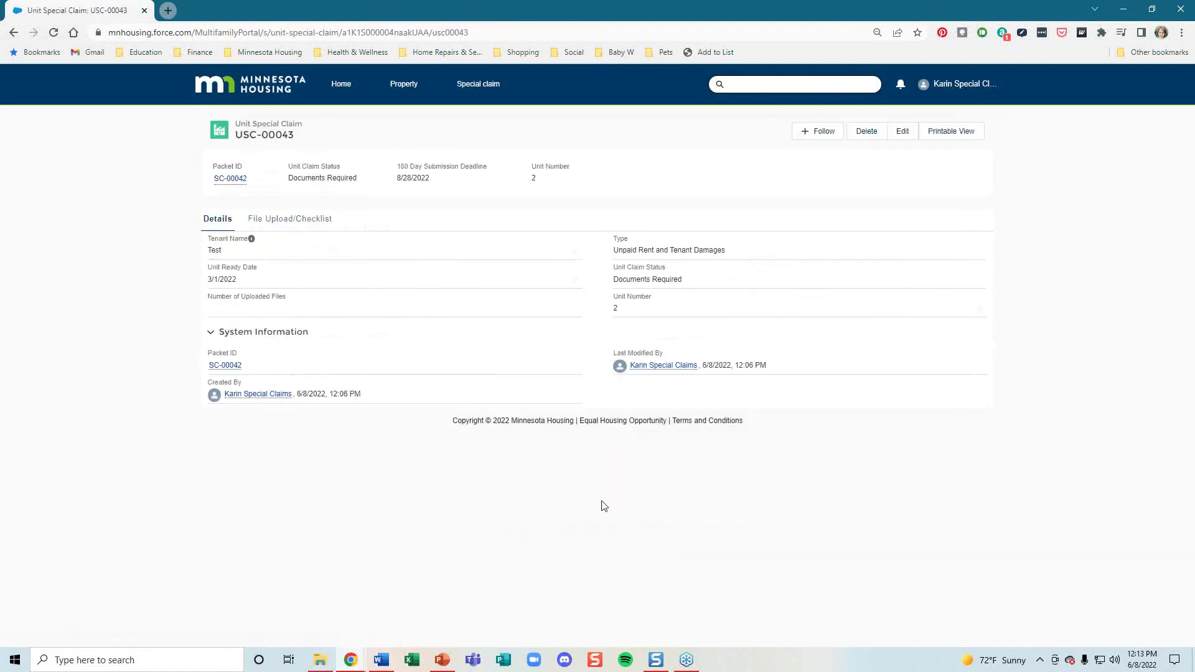
click(306, 225)
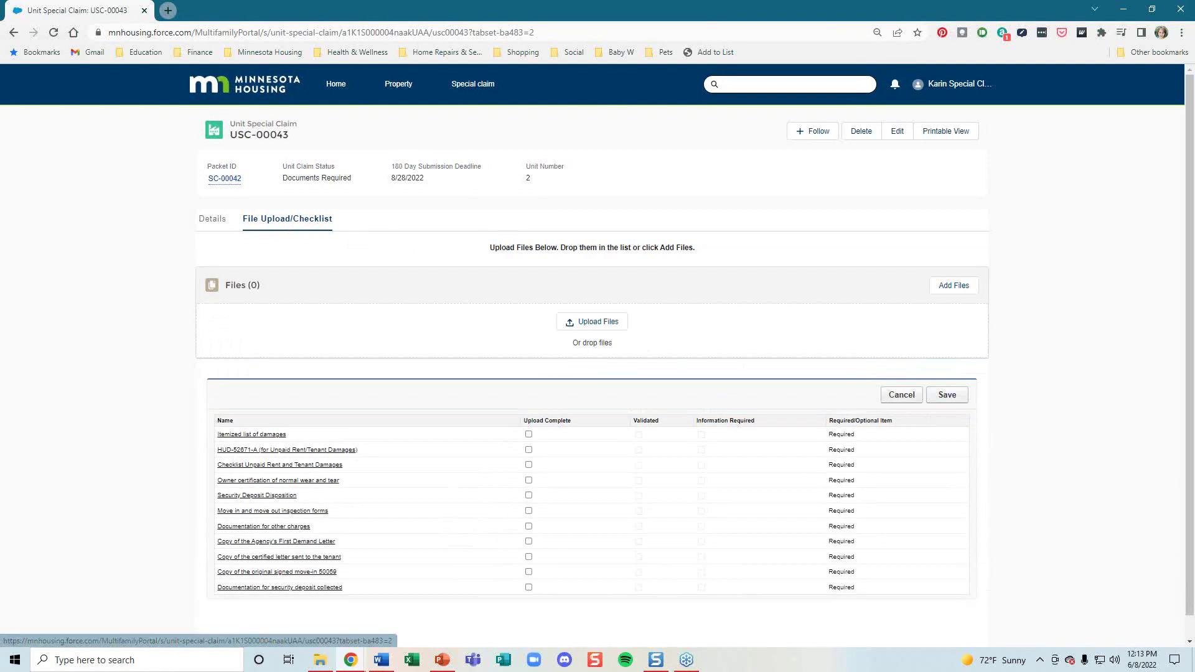
key(alt+Tab)
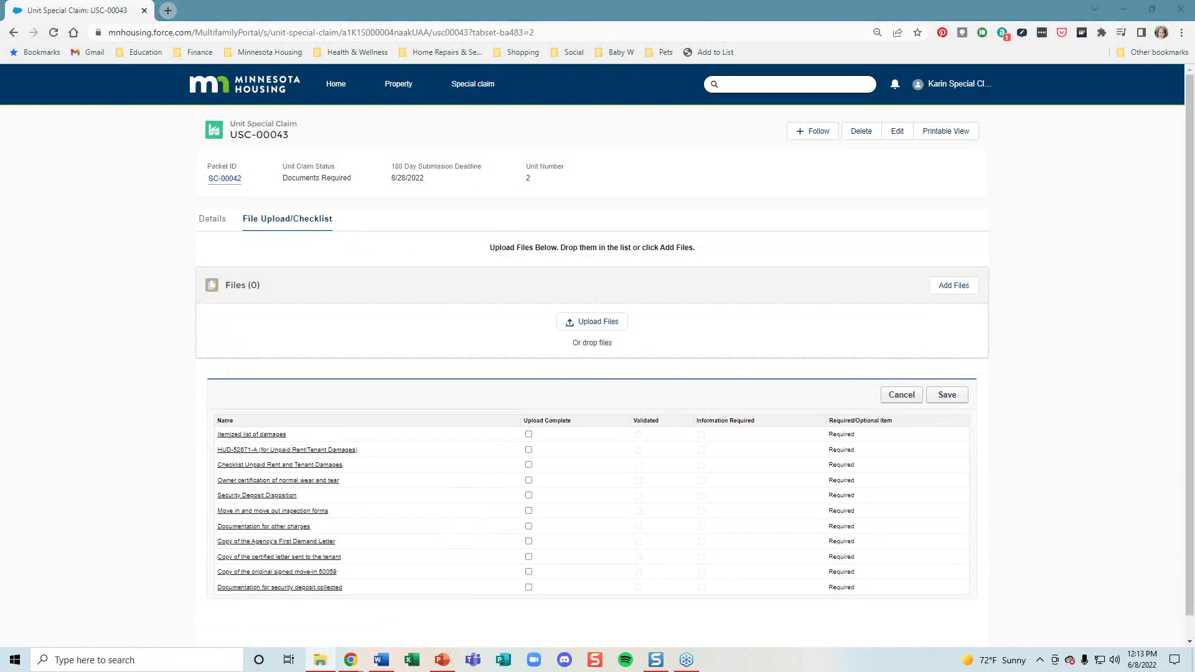
drag(1192, 367, 574, 328)
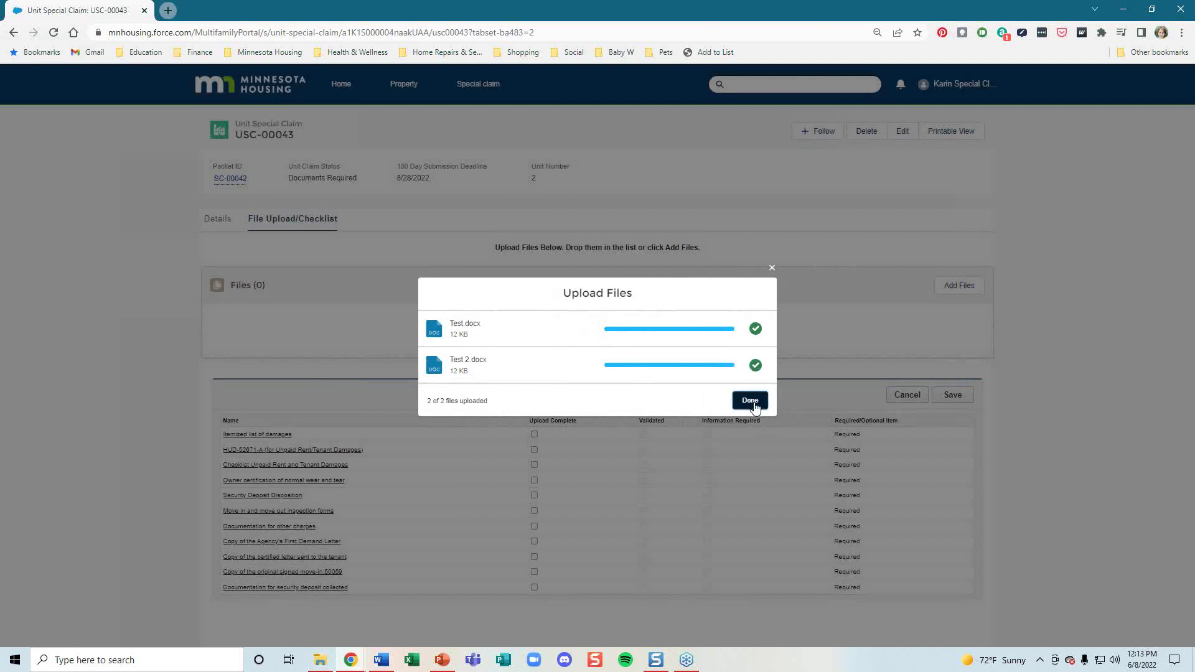
click(752, 402)
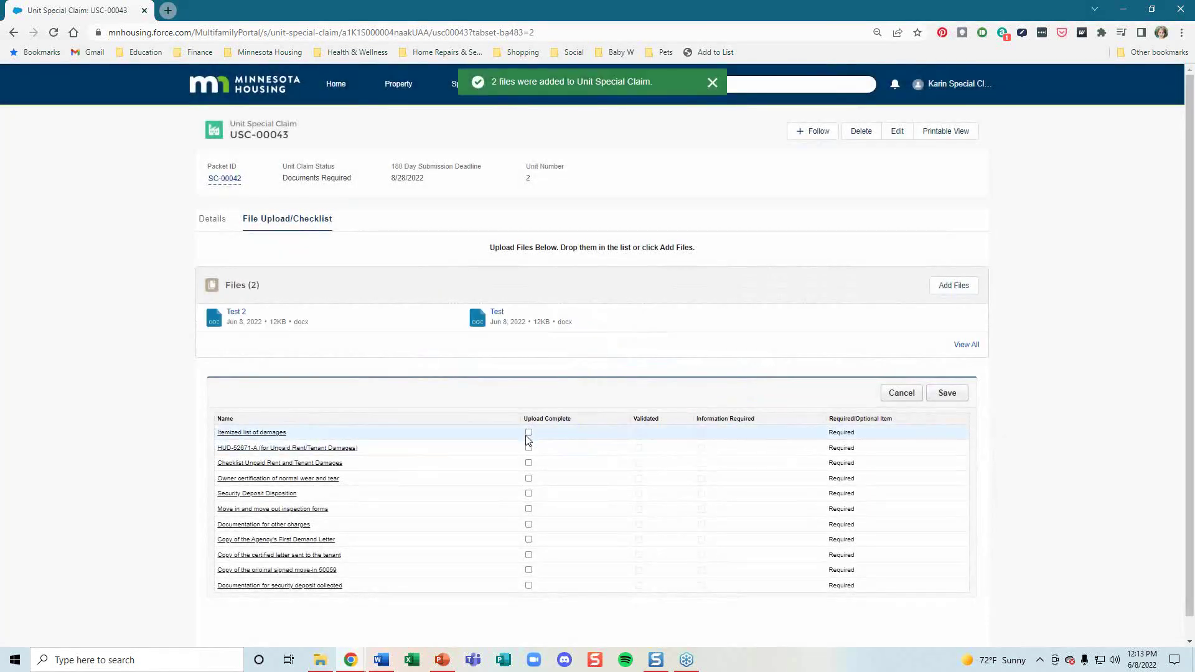
Mark all eleven required documents in the Unpaid Rent and Tenant Damages checklist as Upload Complete and save the checklist.
click(528, 431)
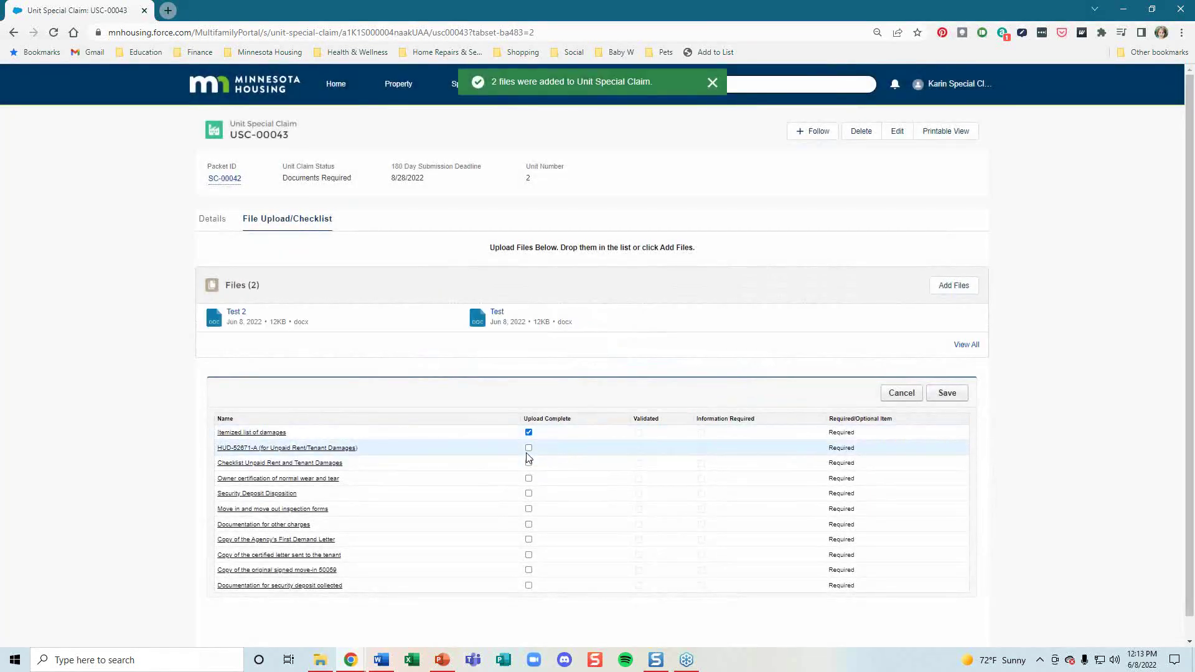
click(528, 447)
click(528, 462)
click(528, 478)
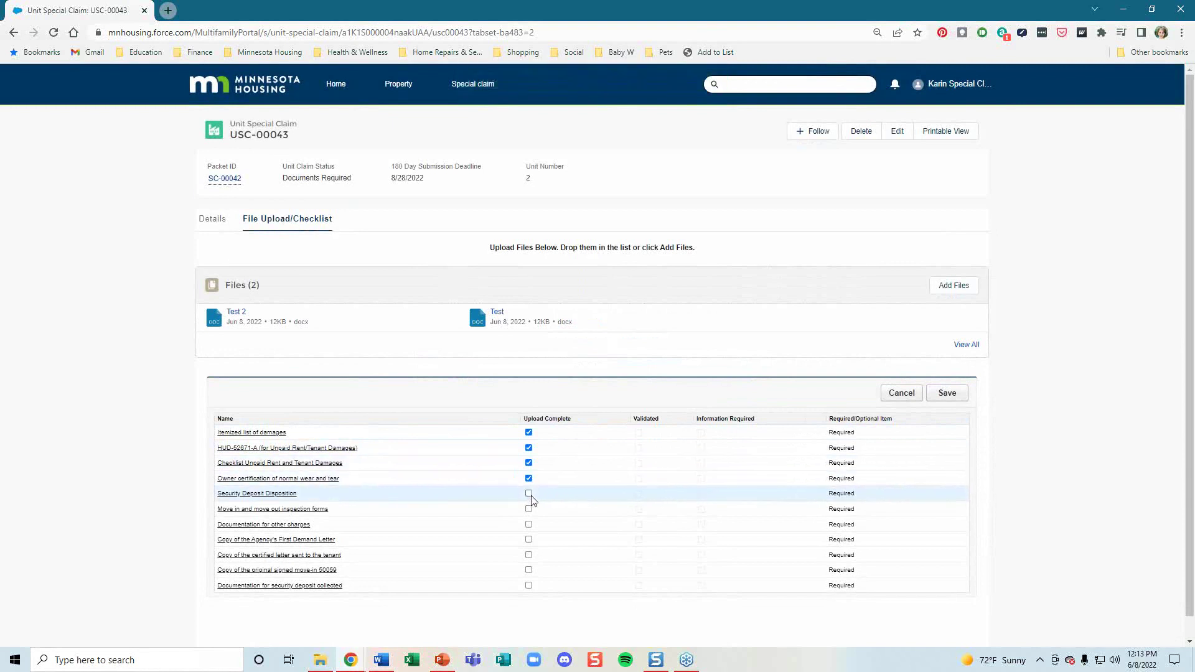
click(529, 492)
click(528, 508)
click(528, 524)
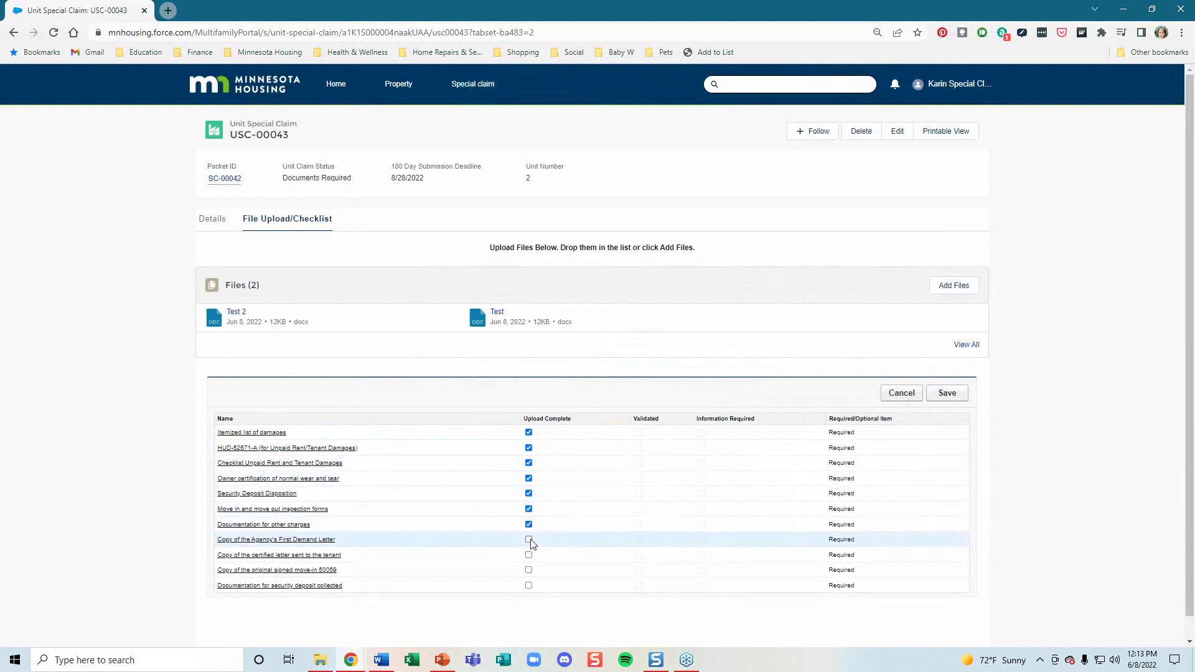
click(528, 539)
click(528, 554)
click(528, 569)
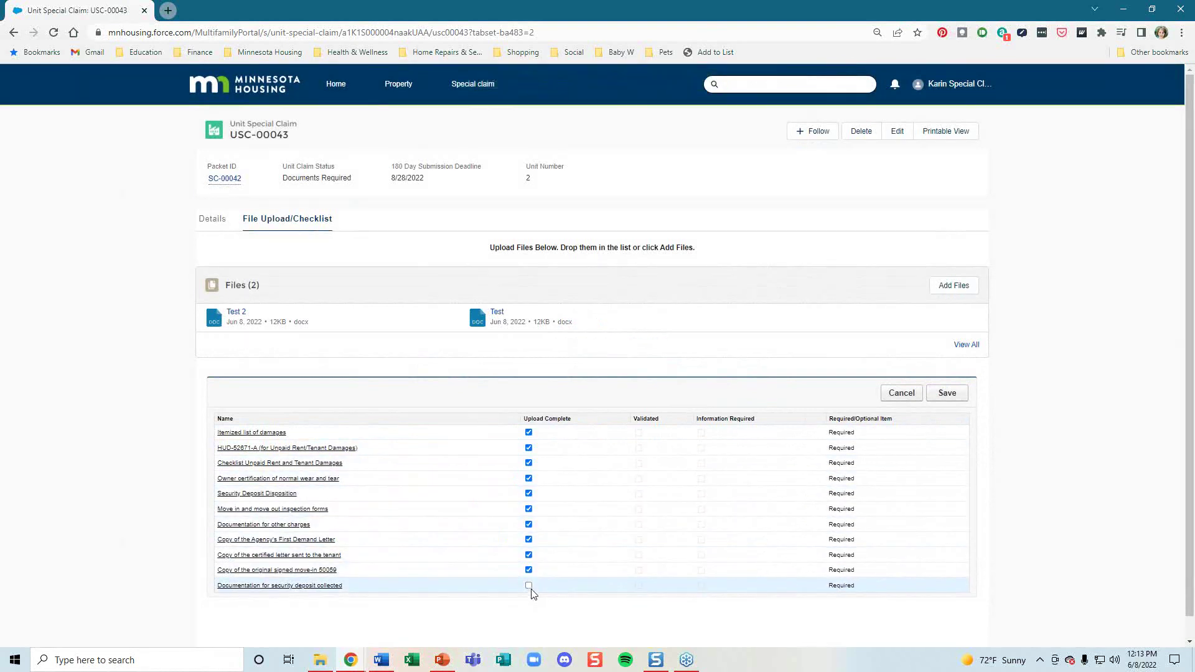
click(529, 585)
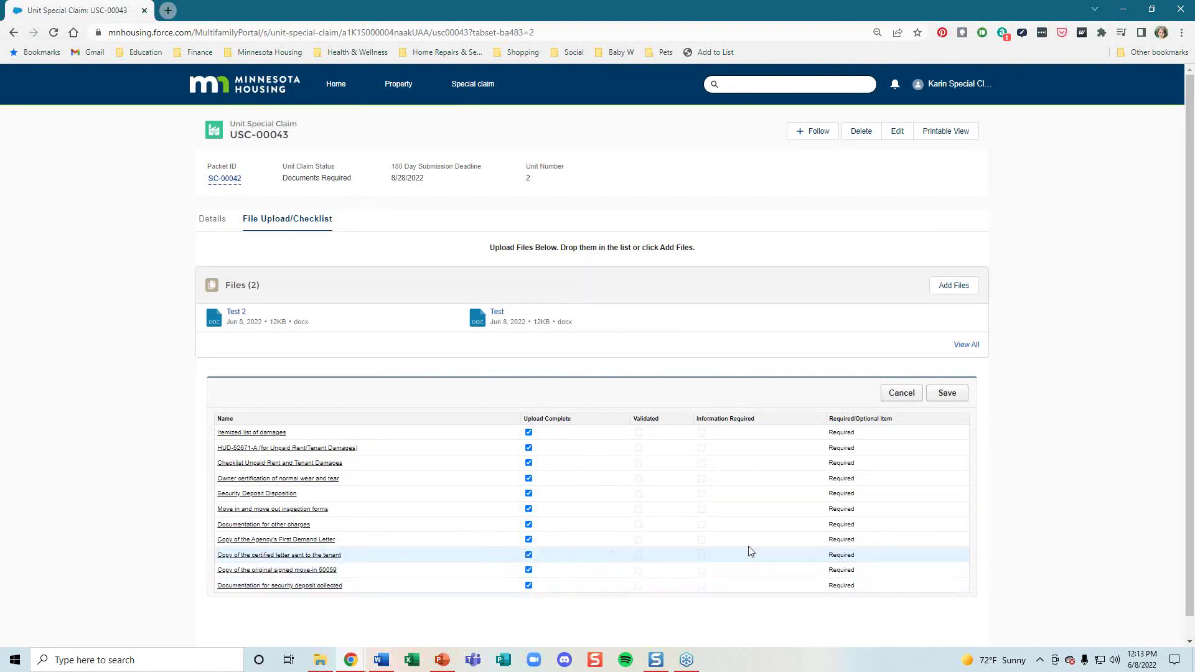
click(948, 393)
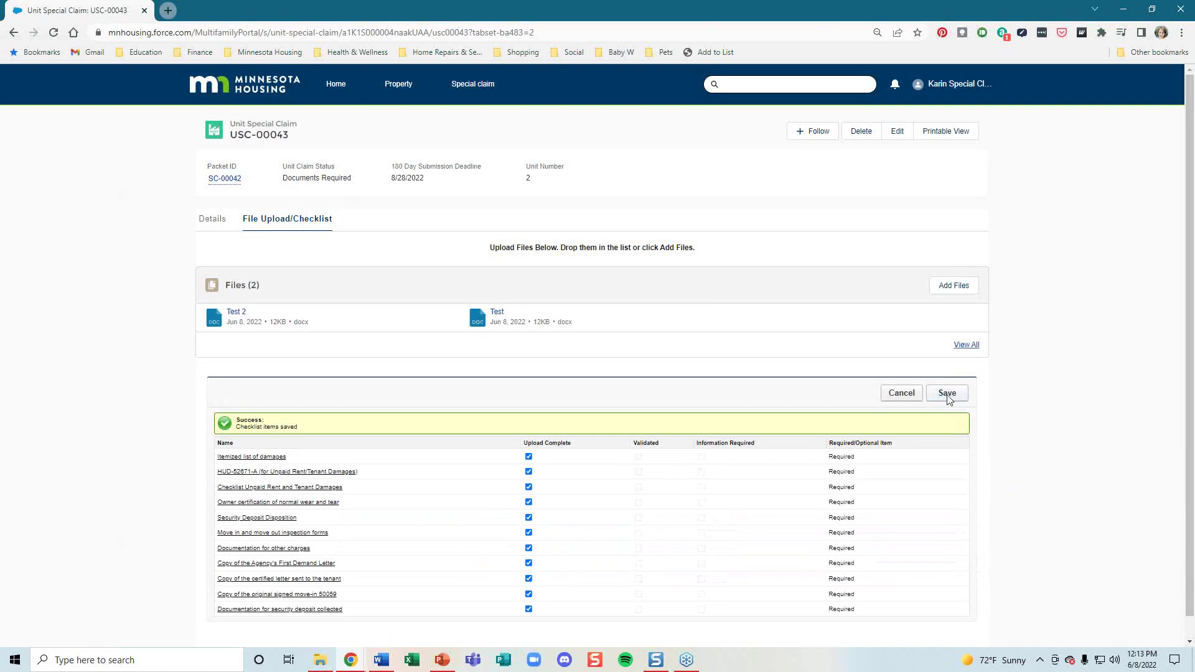
Return to the claim packet, check its unit special claims, and submit the packet for approval with the comment "the packet for June".
click(224, 181)
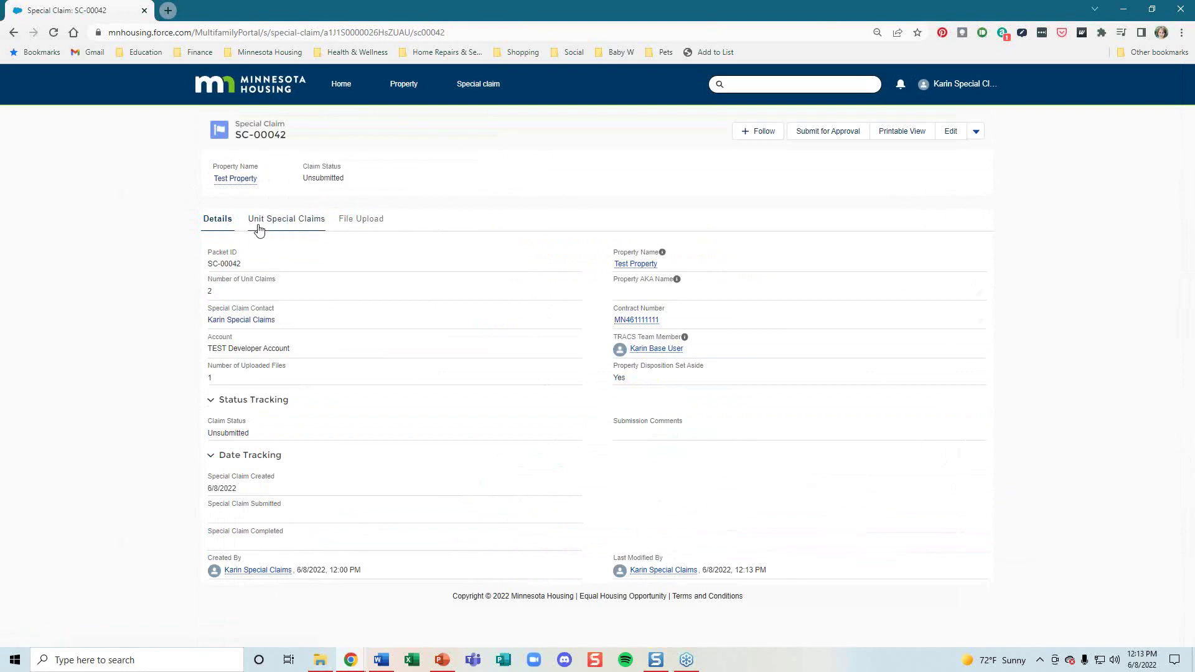
click(321, 231)
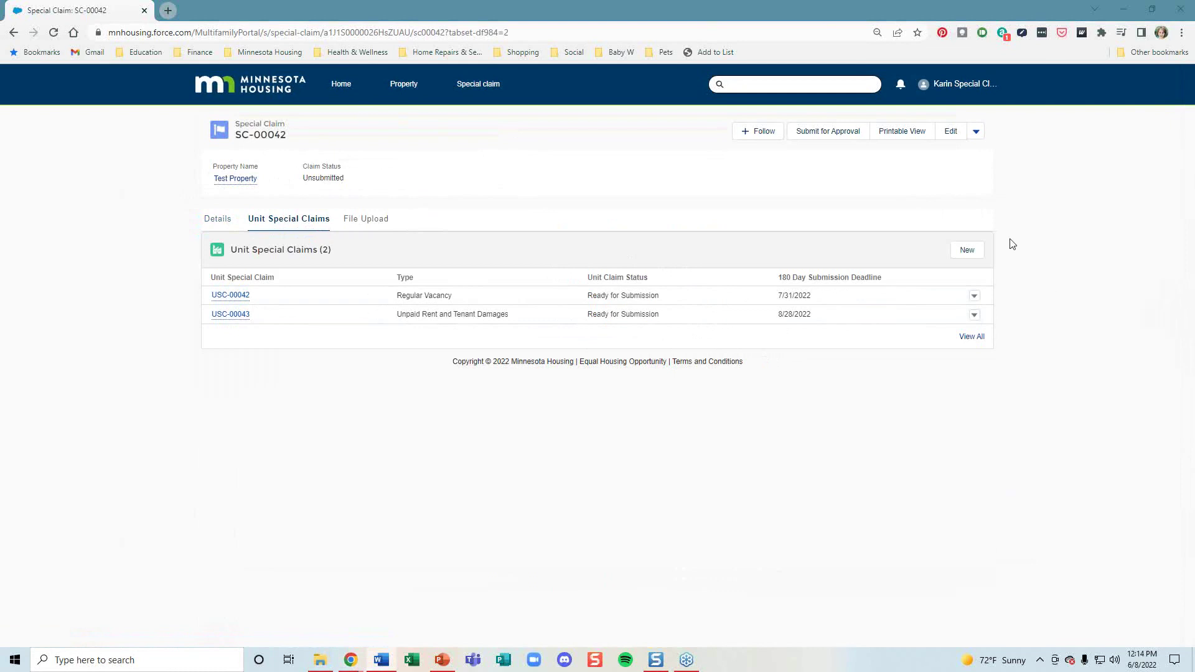
click(828, 132)
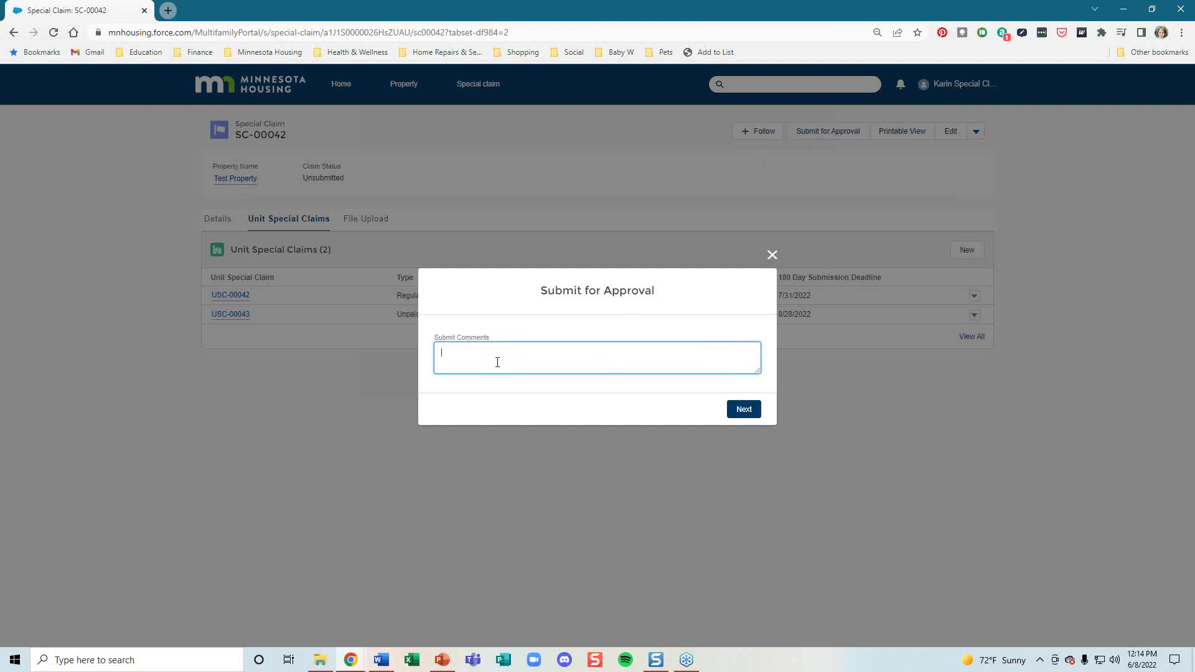
text(the packet for June)
click(744, 411)
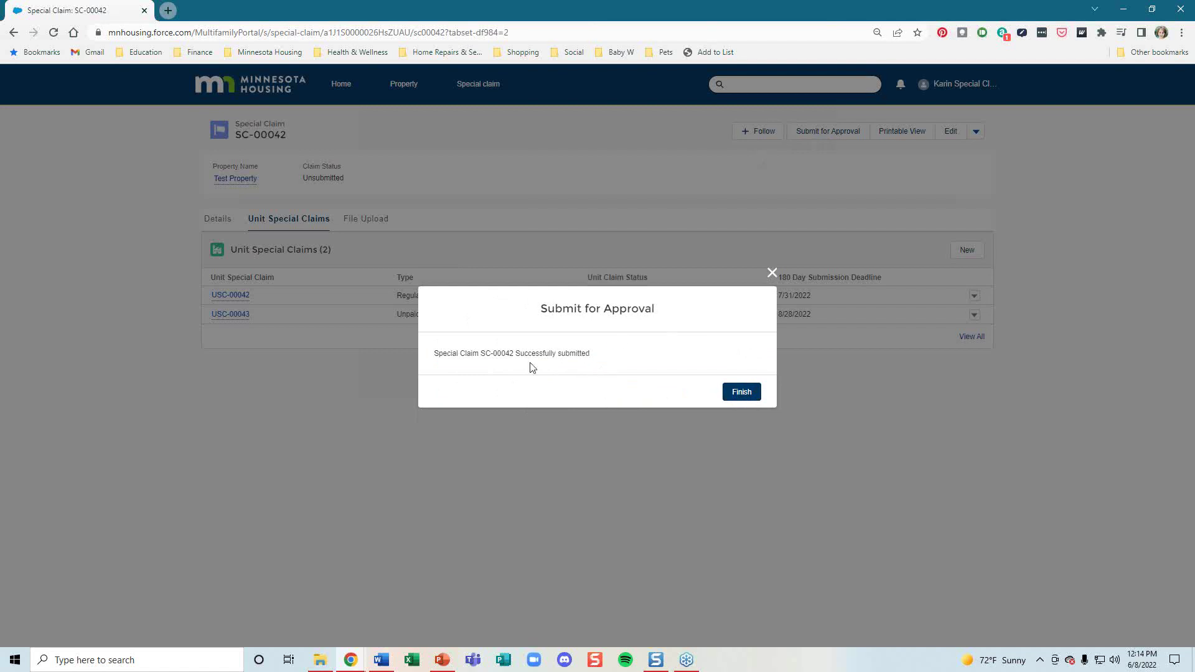
click(749, 396)
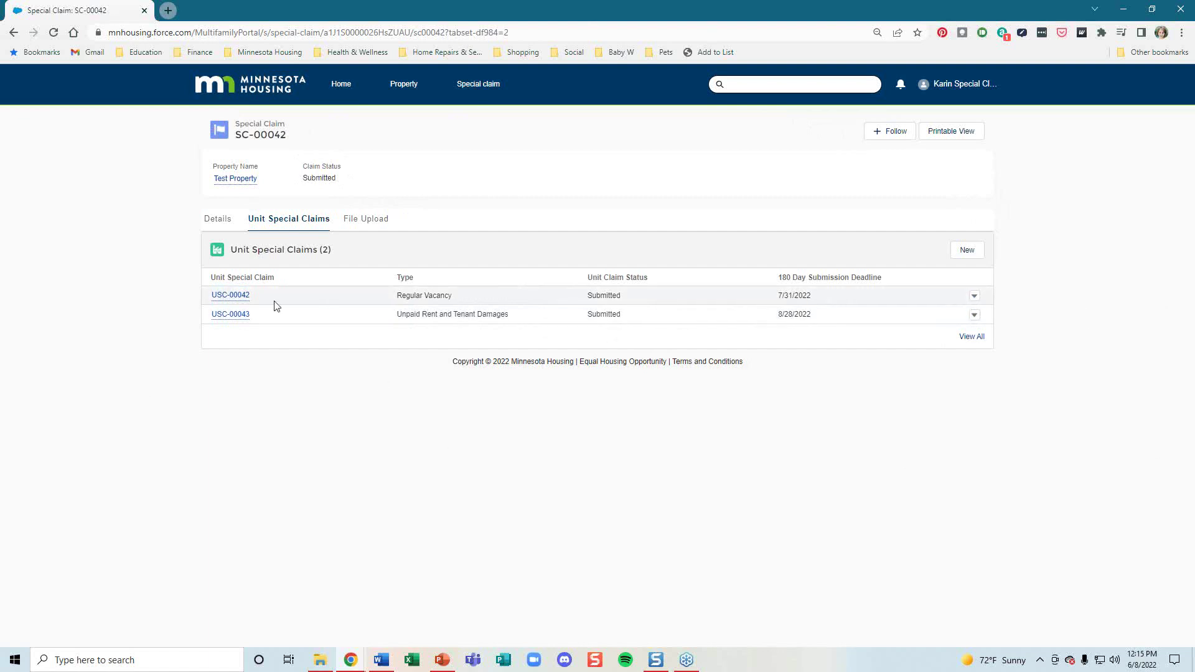
Open the submitted Regular Vacancy unit claim and review its details and date tracking sections.
click(231, 299)
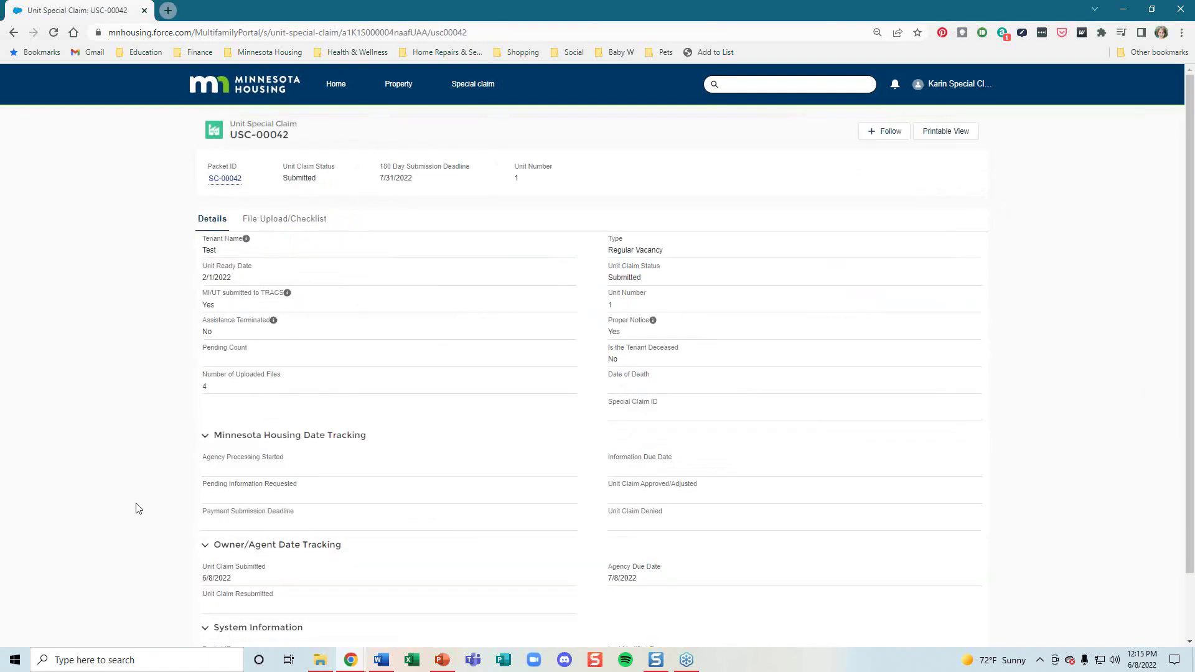
scroll(137, 509, down, 2)
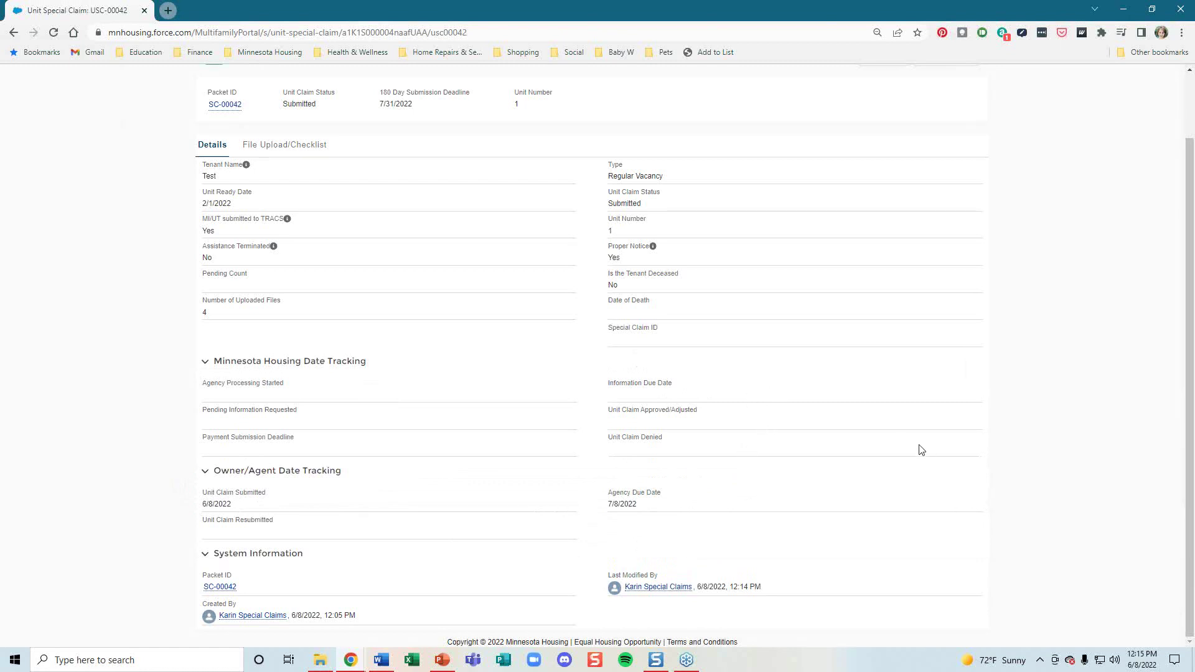
key(alt+Tab)
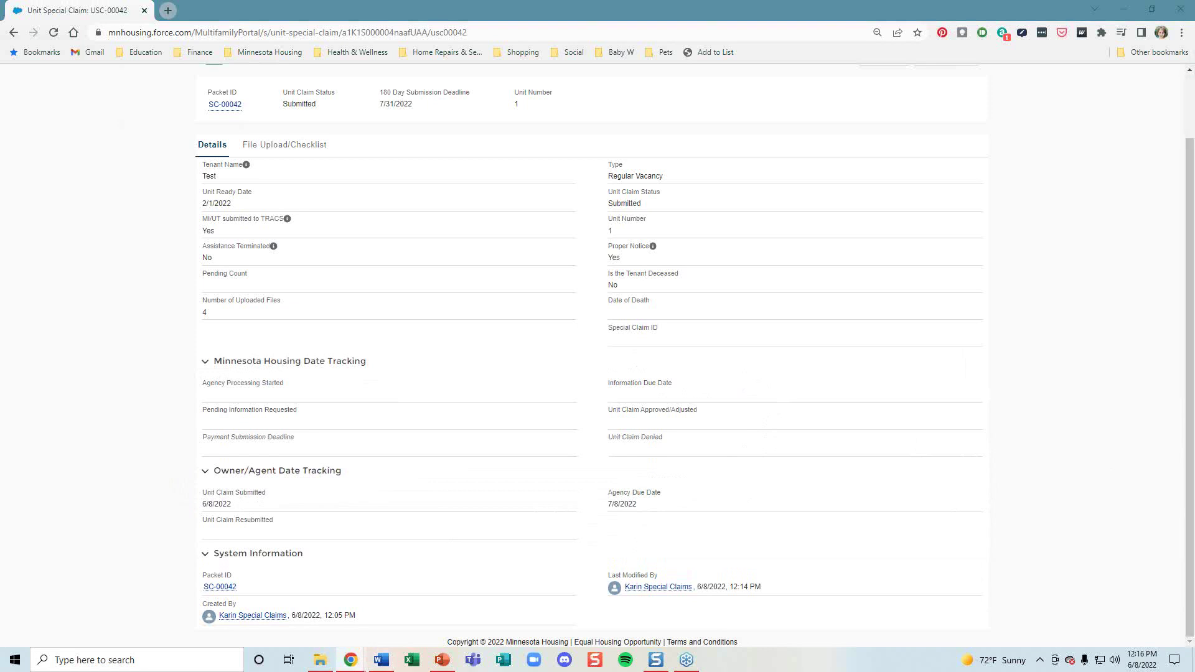
Switch to the Outlook email about the pending special claim for Test Property, Unit 1, and open the linked unit claim's file upload checklist.
key(alt+Tab)
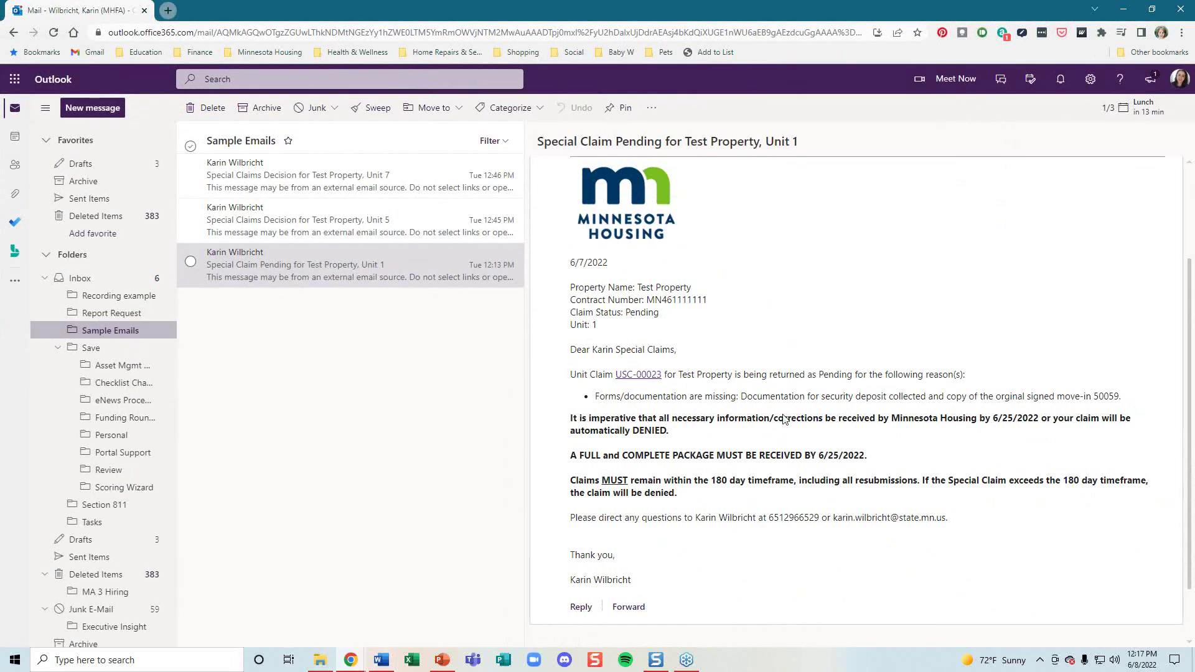
click(641, 376)
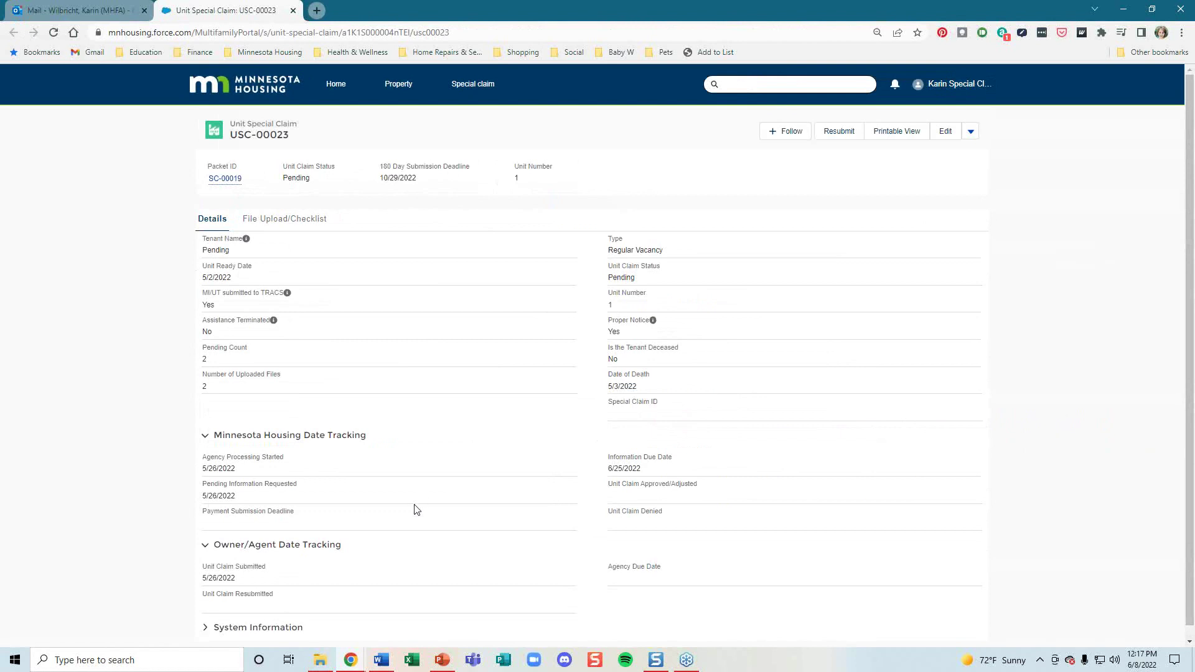
click(305, 223)
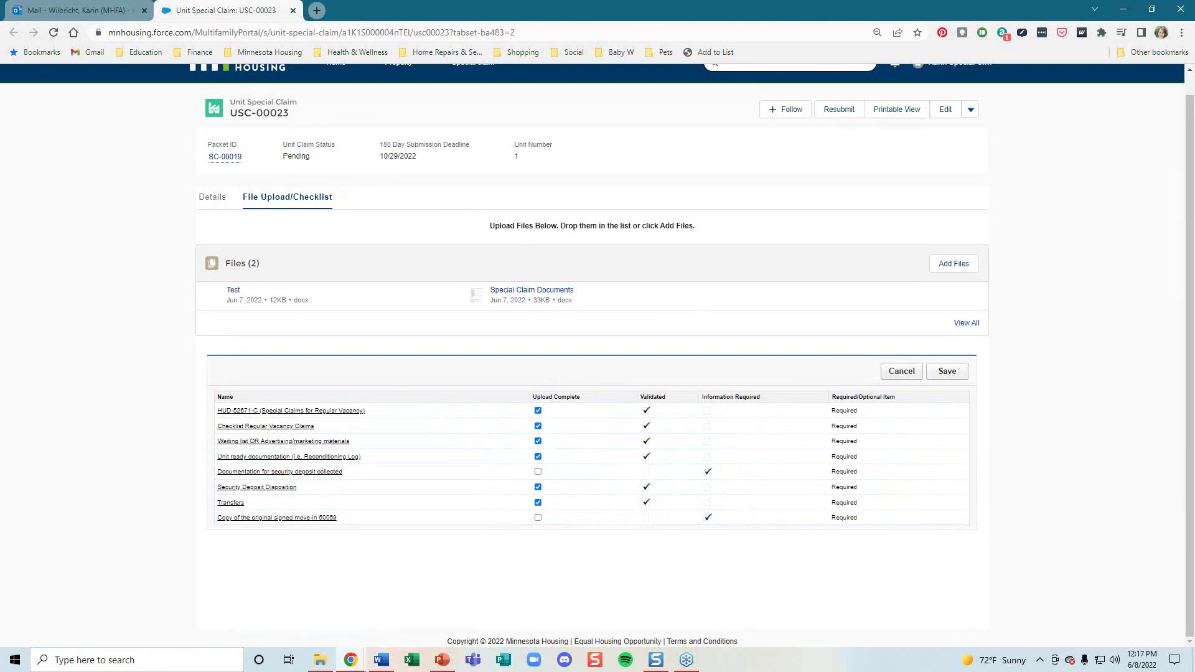
Upload Test.pdf to the pending Regular Vacancy unit claim.
key(alt+Tab)
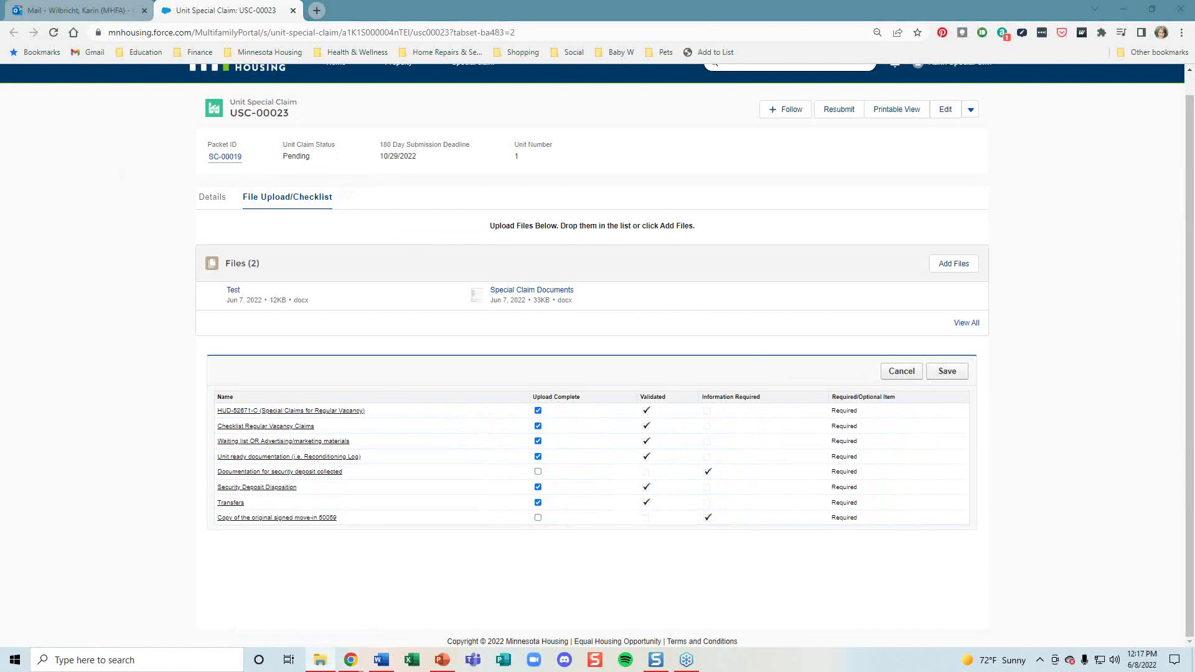
drag(1194, 299, 704, 296)
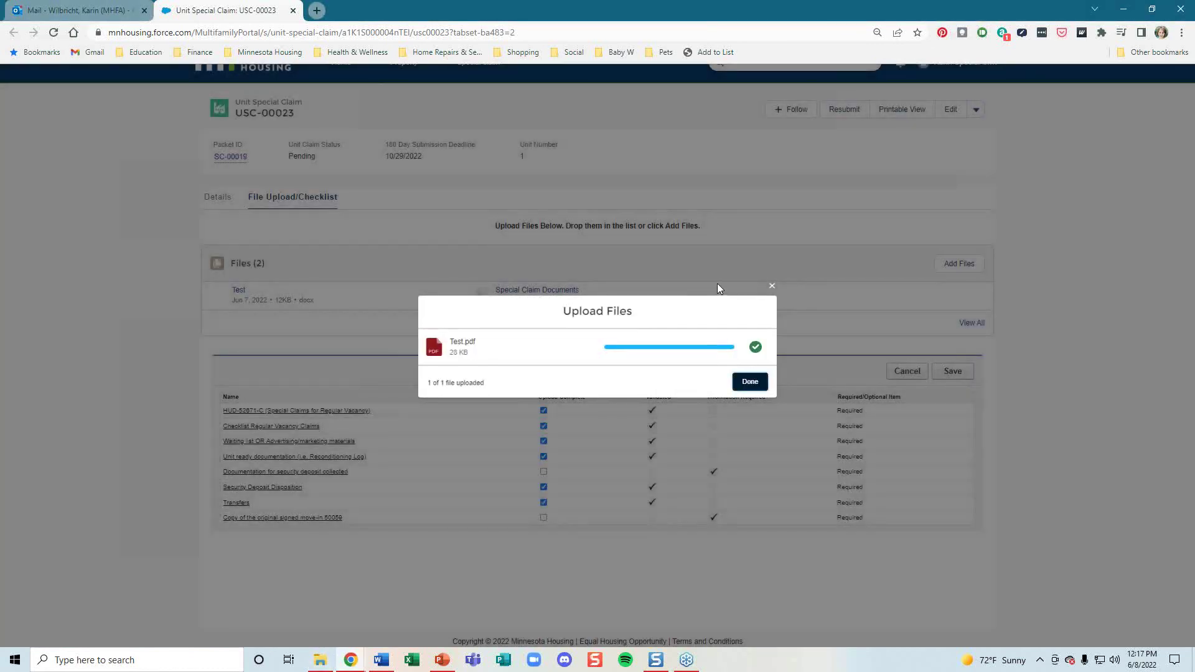
click(749, 382)
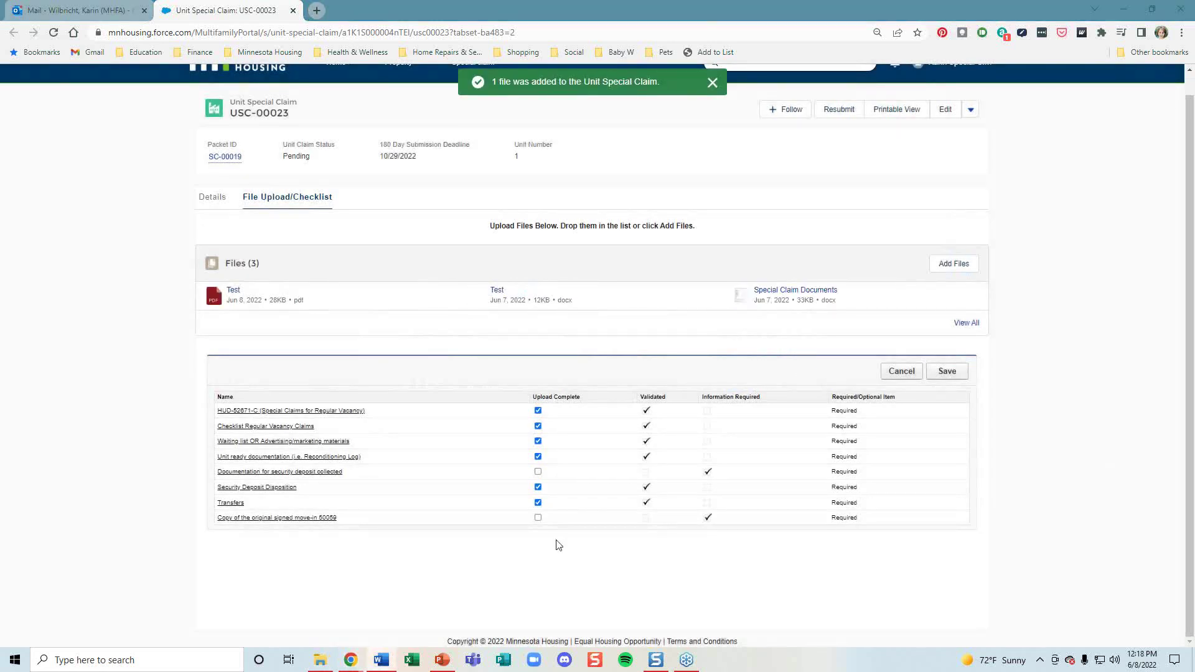
Mark the security deposit collected documentation and the original signed move-in 50059 copy as Upload Complete, and save the checklist.
click(539, 472)
click(538, 473)
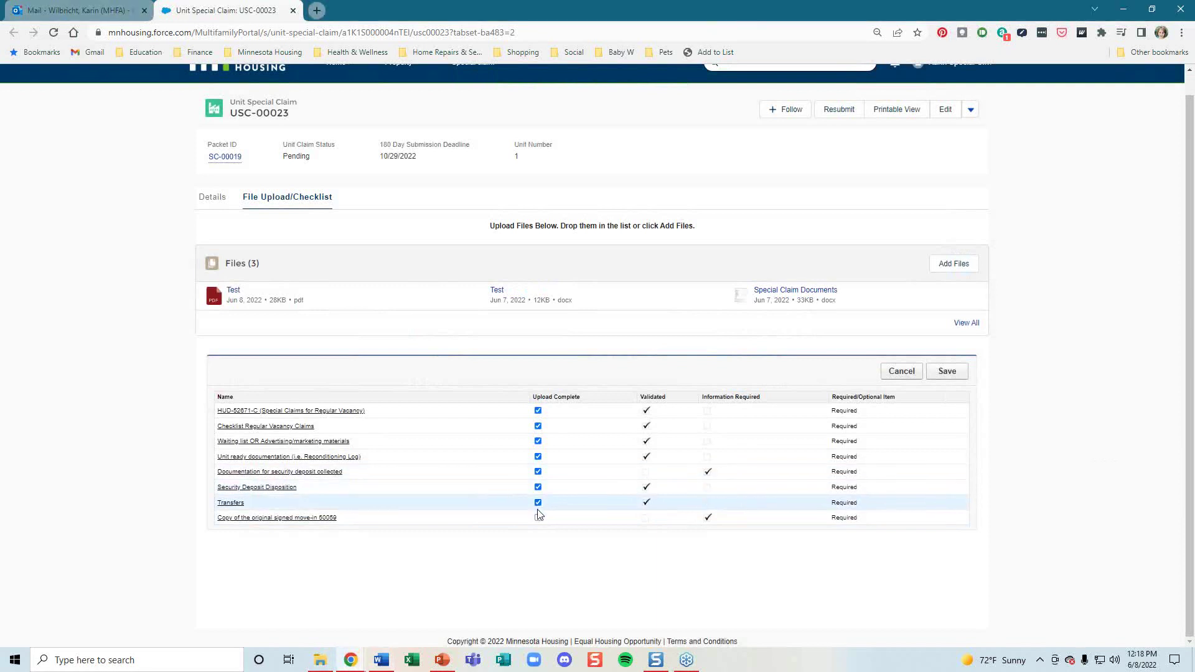
click(538, 517)
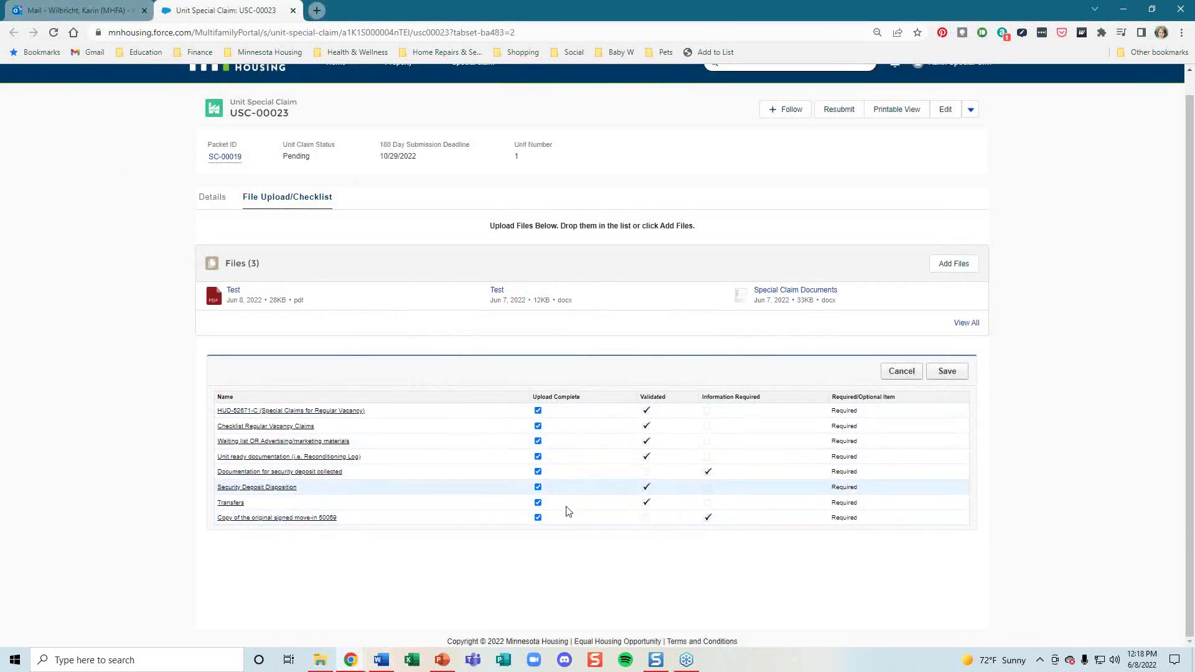
click(947, 371)
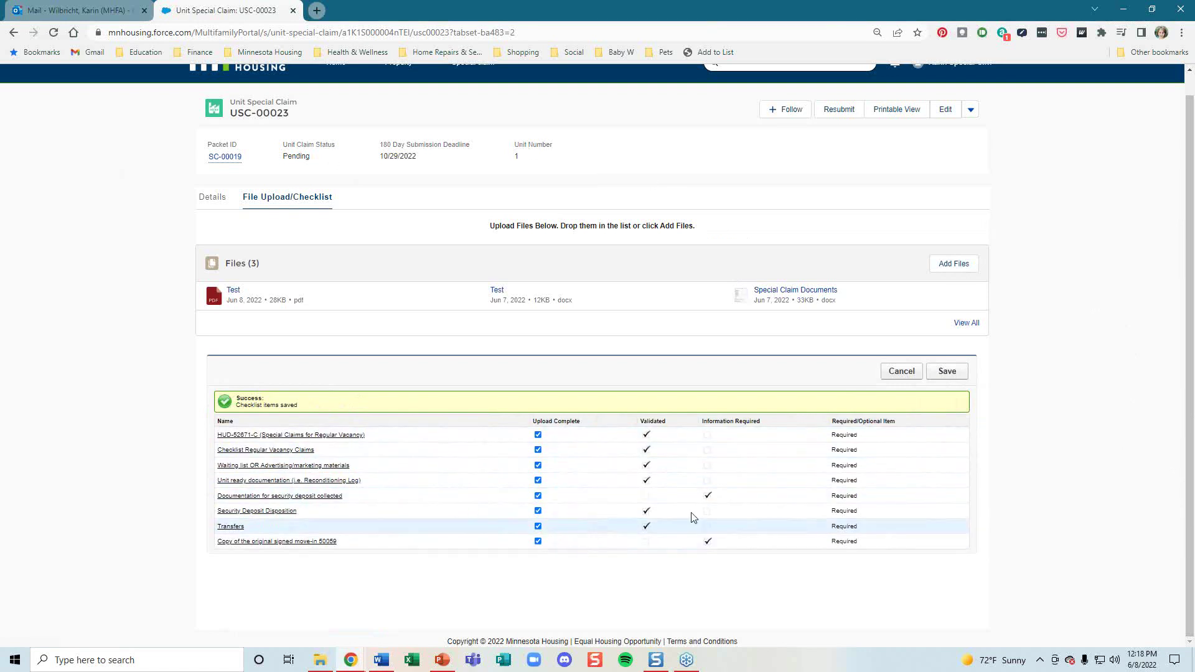
Resubmit the pending Unit 1 special claim and view its details.
scroll(1016, 283, up, 1)
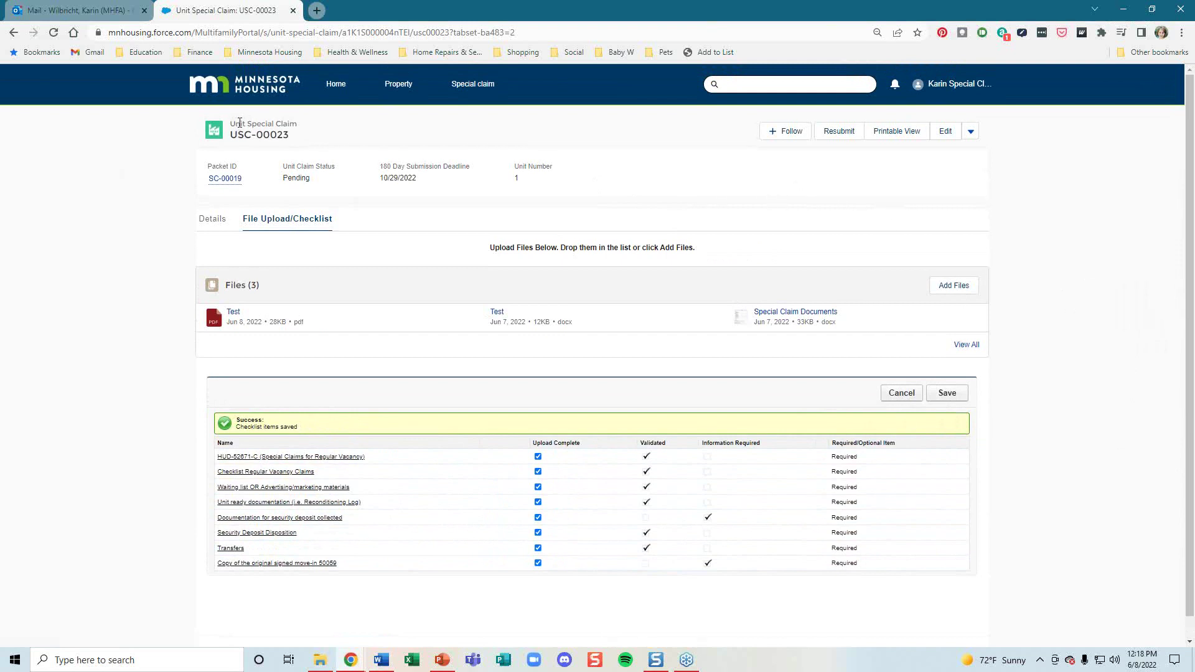
drag(238, 123, 325, 125)
click(374, 130)
click(840, 134)
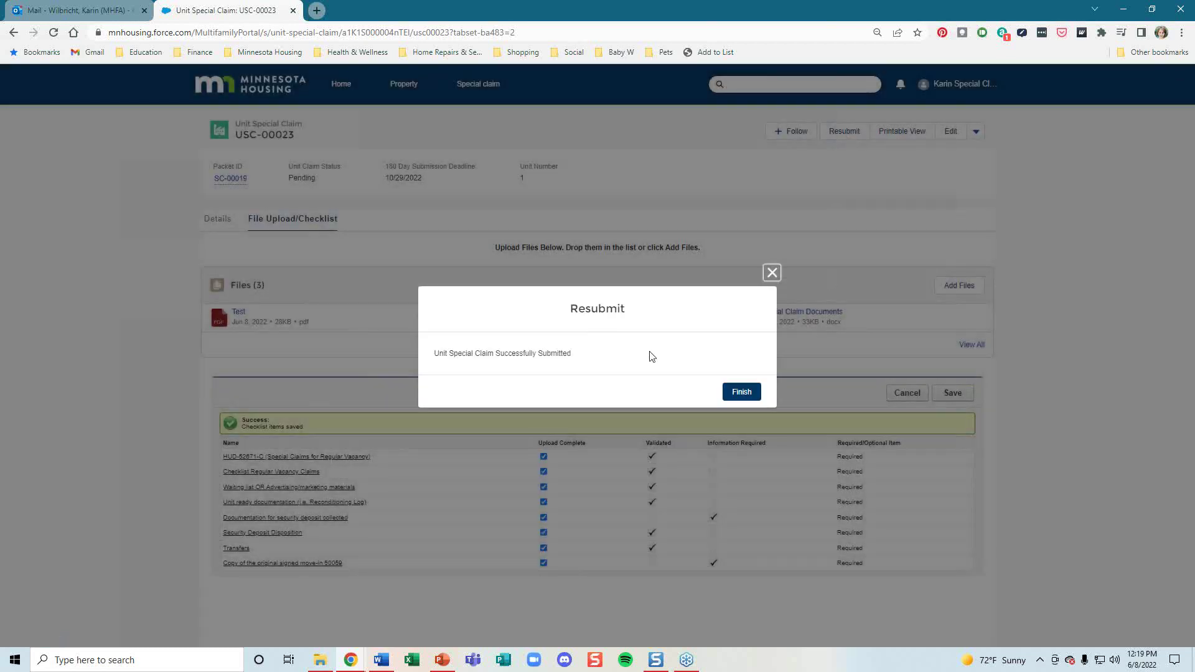
drag(439, 353, 585, 361)
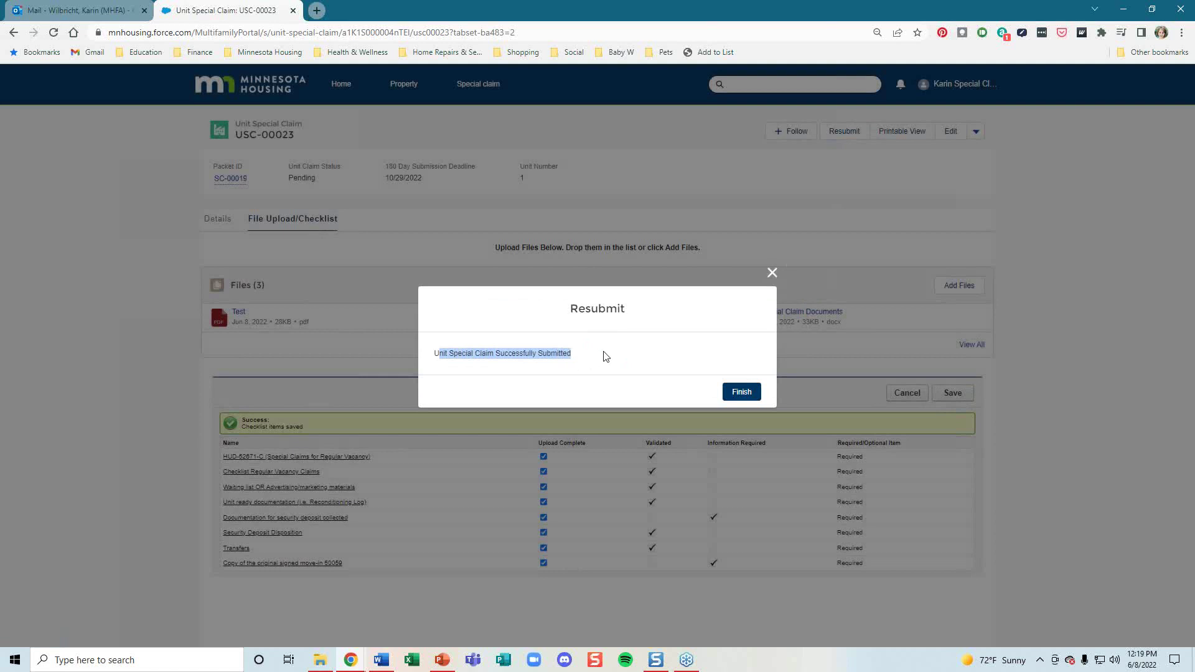
click(604, 356)
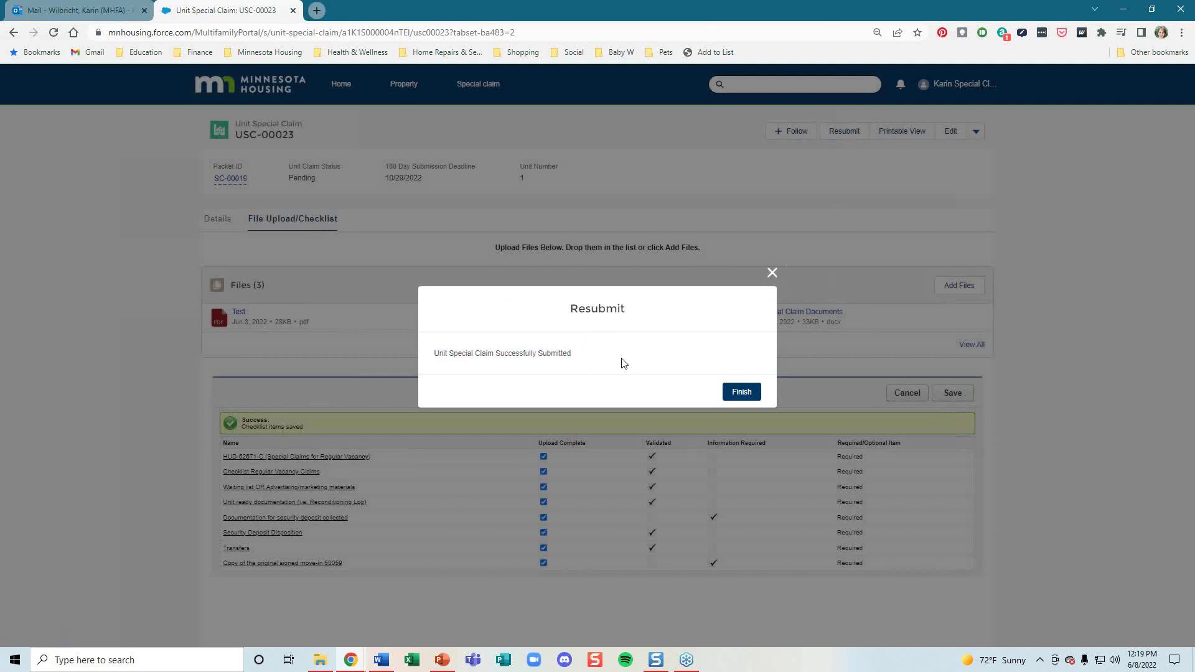
click(747, 396)
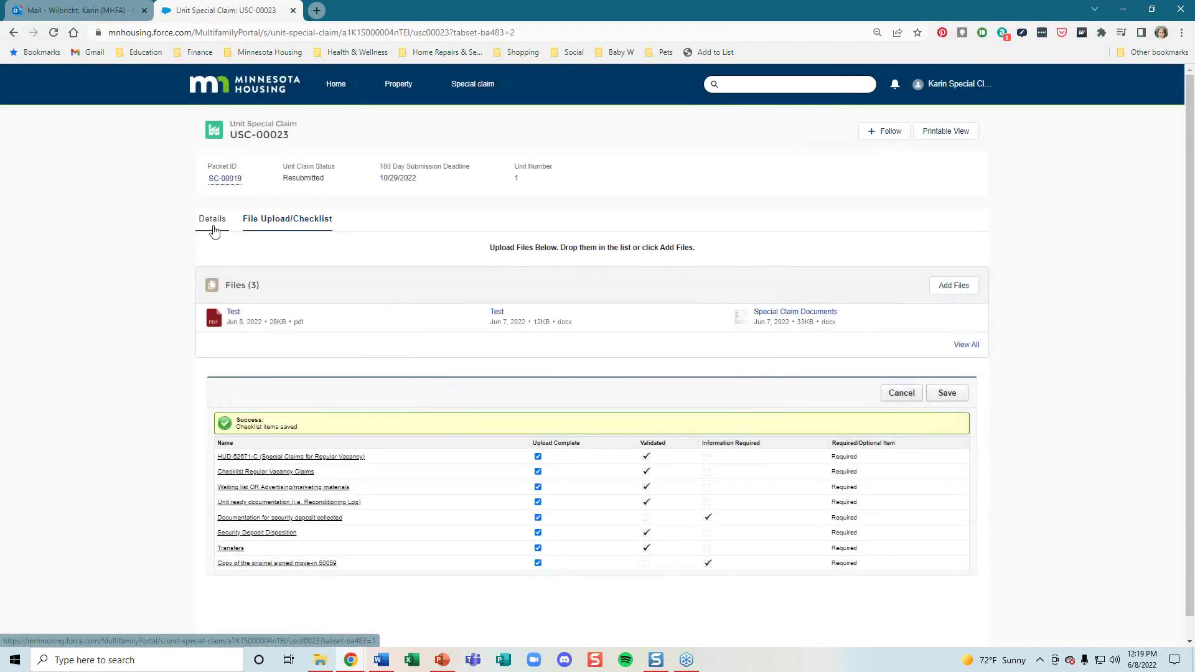
click(213, 229)
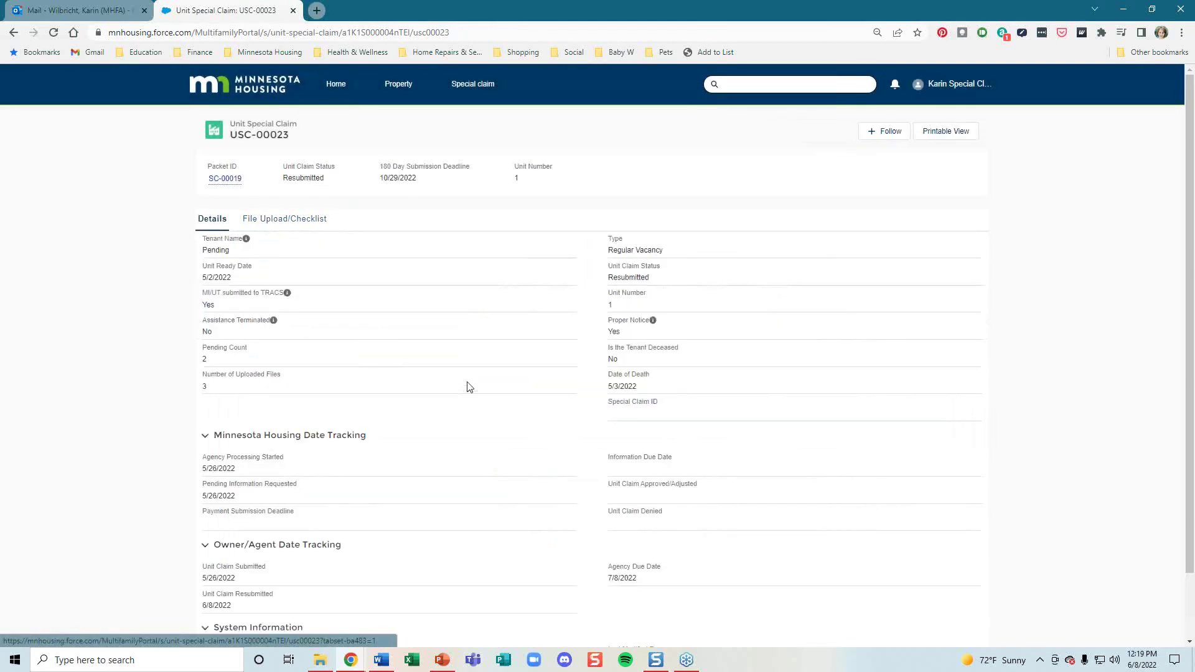
Review the resubmitted unit claim's details, and open its parent packet's list of unit special claims.
scroll(470, 387, down, 1)
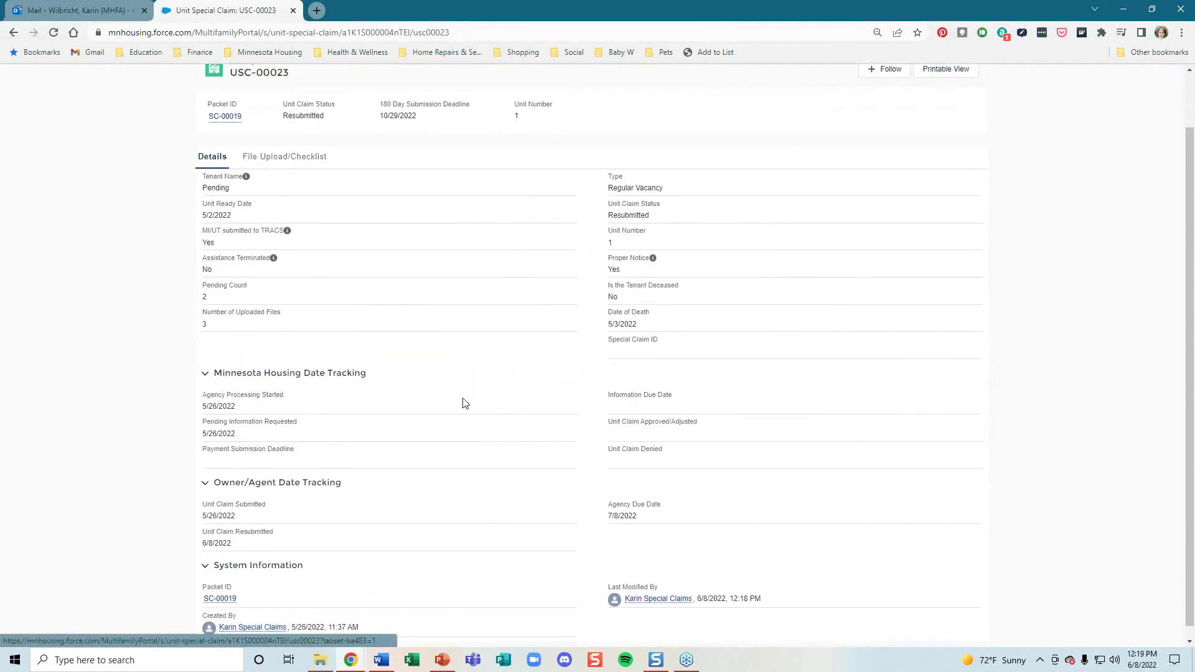
scroll(413, 533, down, 1)
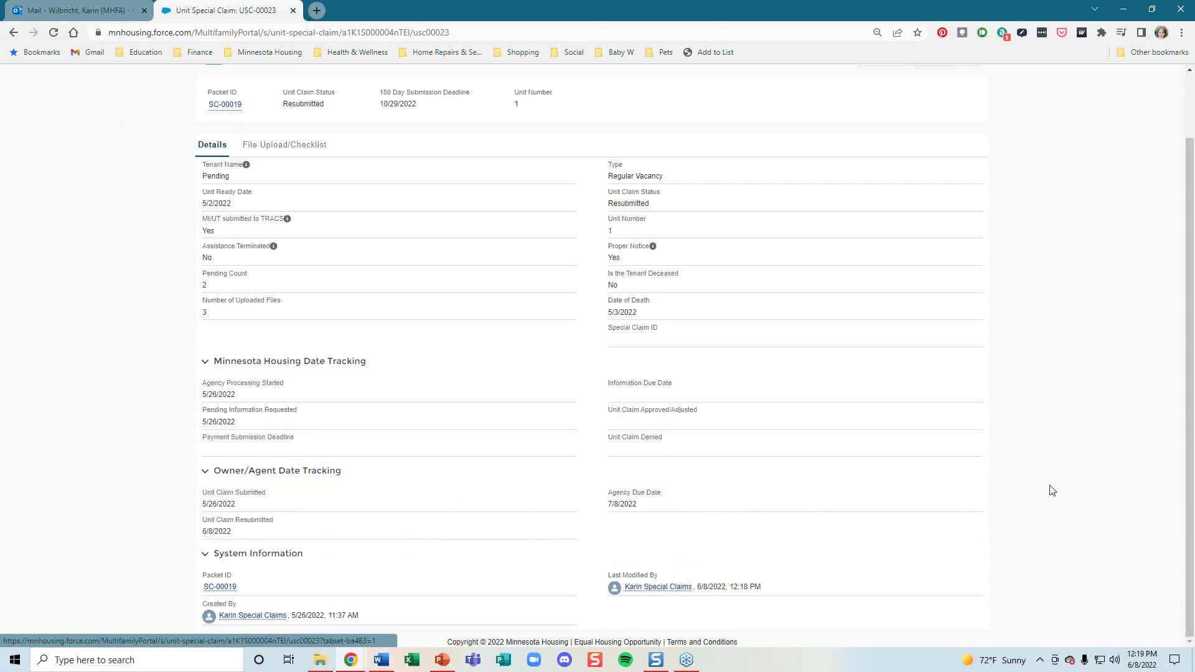
scroll(1052, 491, up, 2)
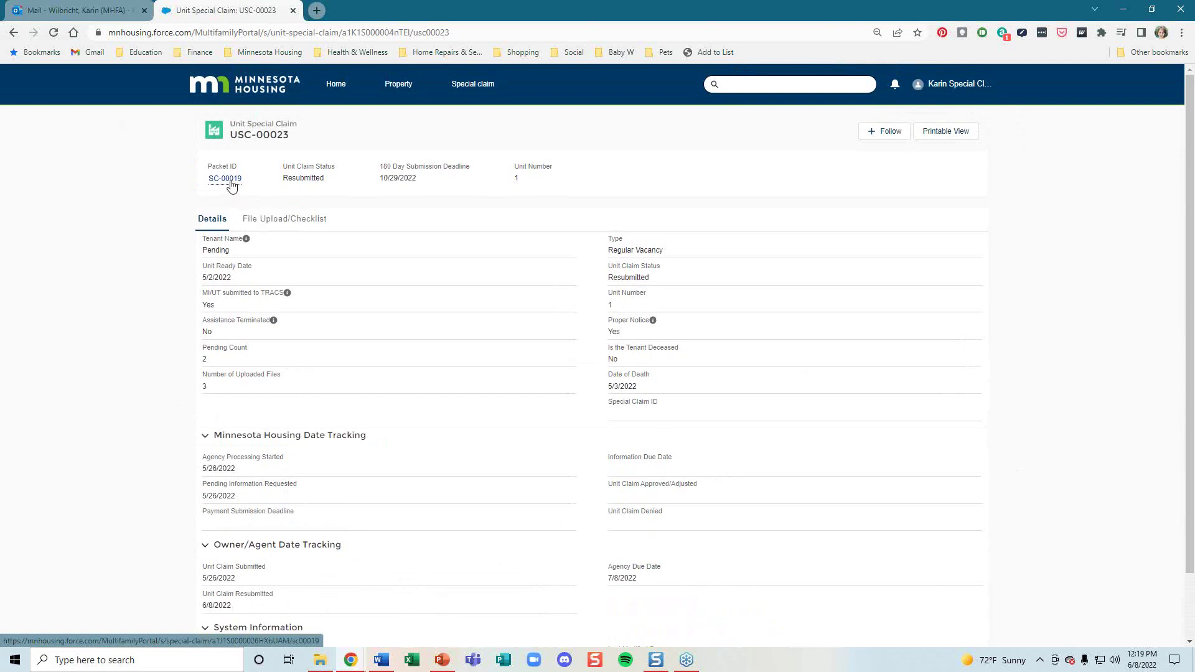
mouse_move(233, 186)
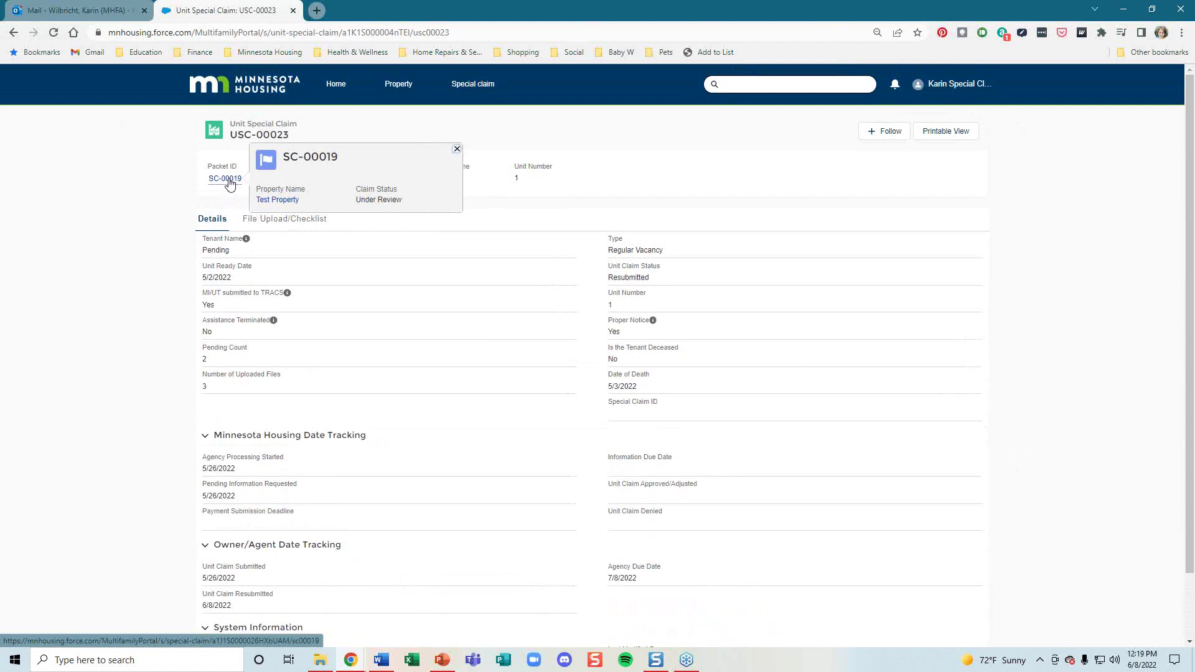
click(229, 184)
click(284, 227)
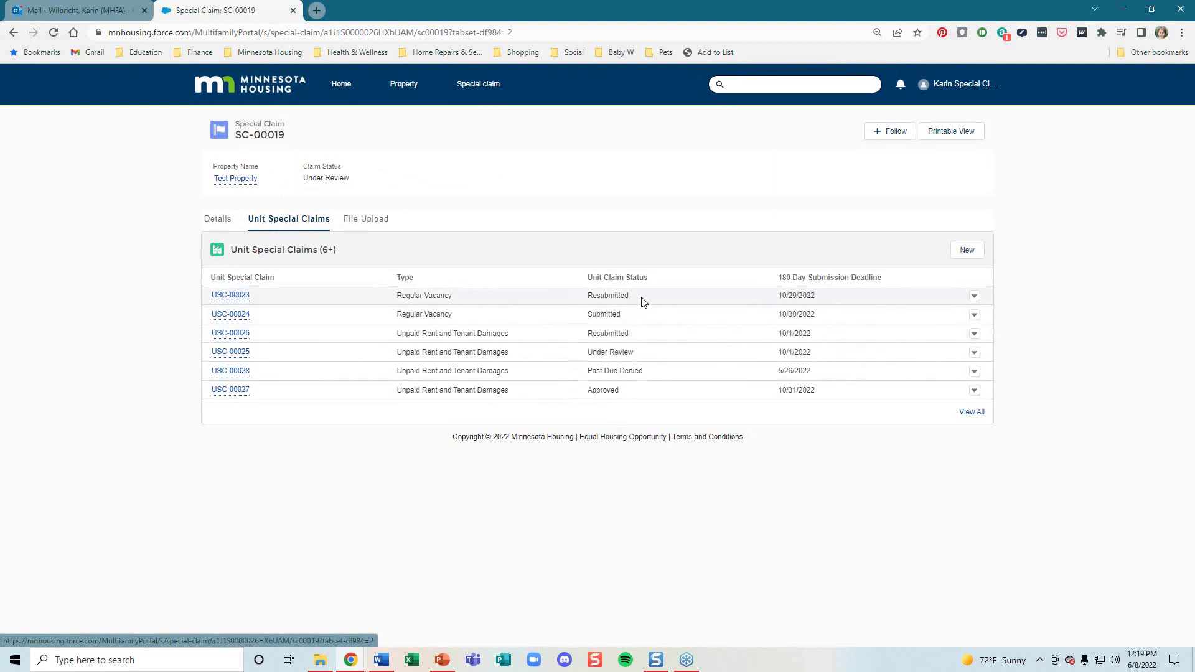
mouse_move(242, 295)
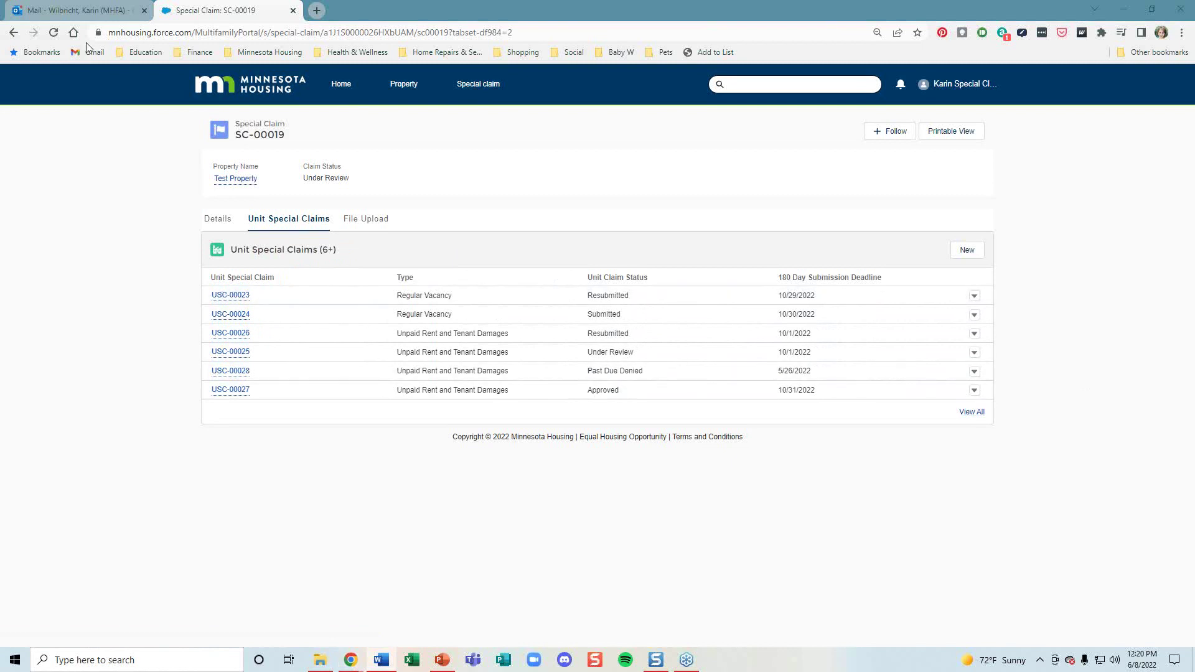
Switch to Outlook and read the special claims decision email for Test Property, Unit 5.
click(85, 13)
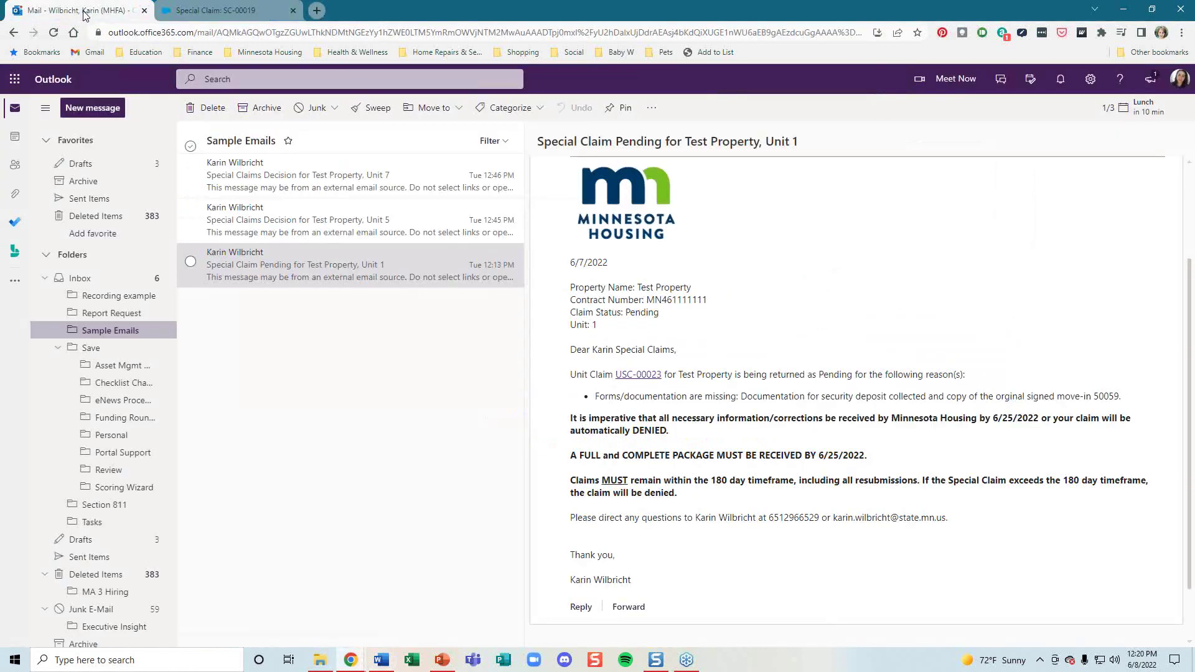
click(305, 230)
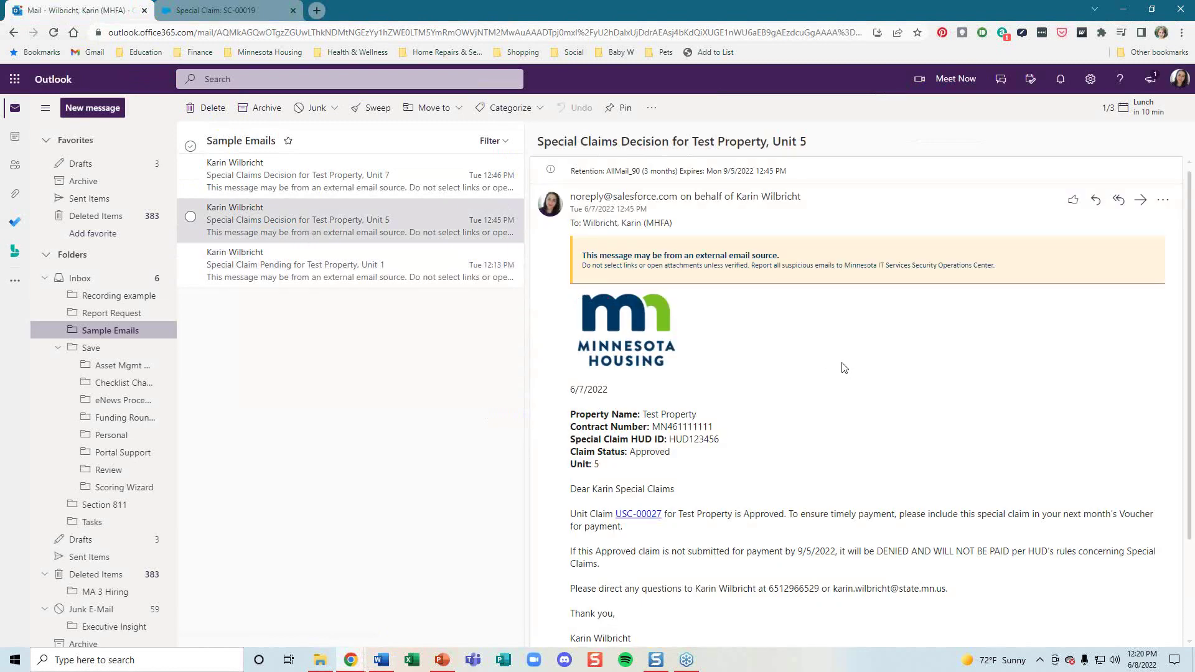
scroll(843, 368, down, 2)
scroll(843, 367, up, 1)
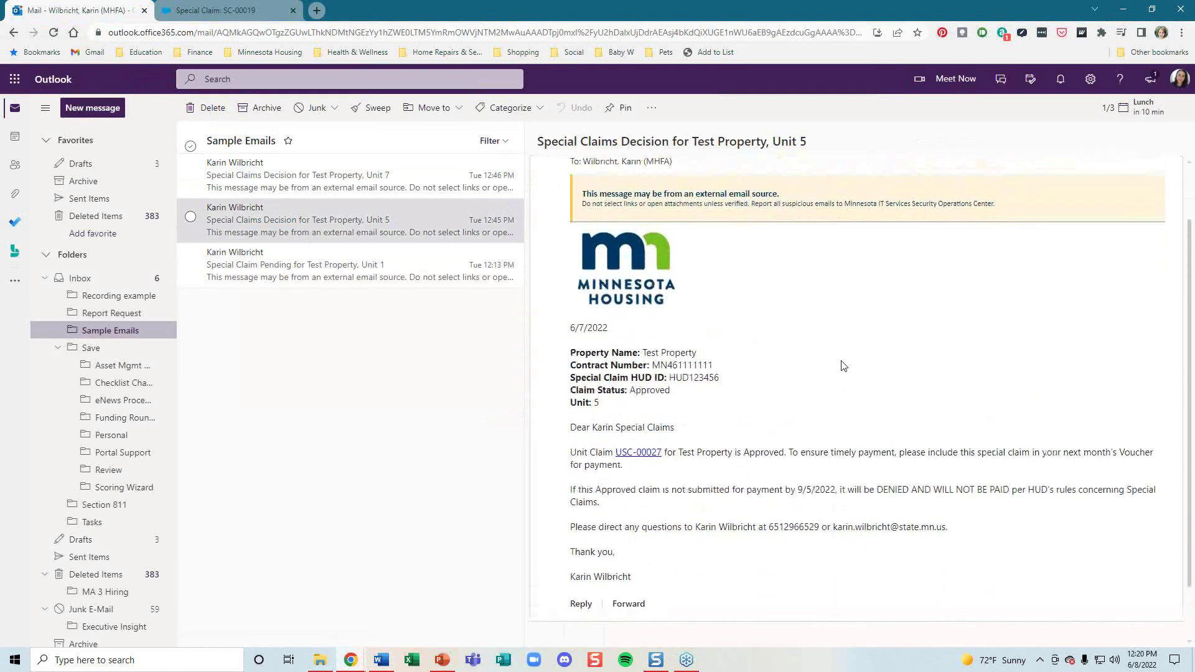
scroll(843, 366, down, 1)
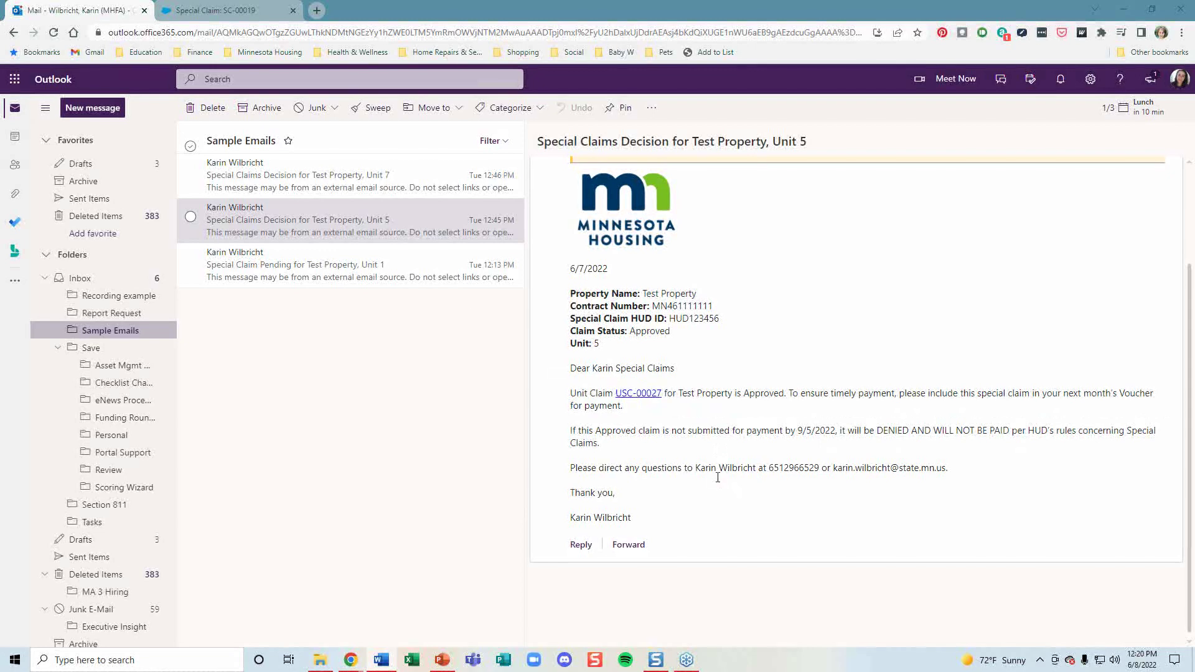
Read the special claims decision email for Test Property, Unit 7, highlighting the stated denial reason.
click(401, 182)
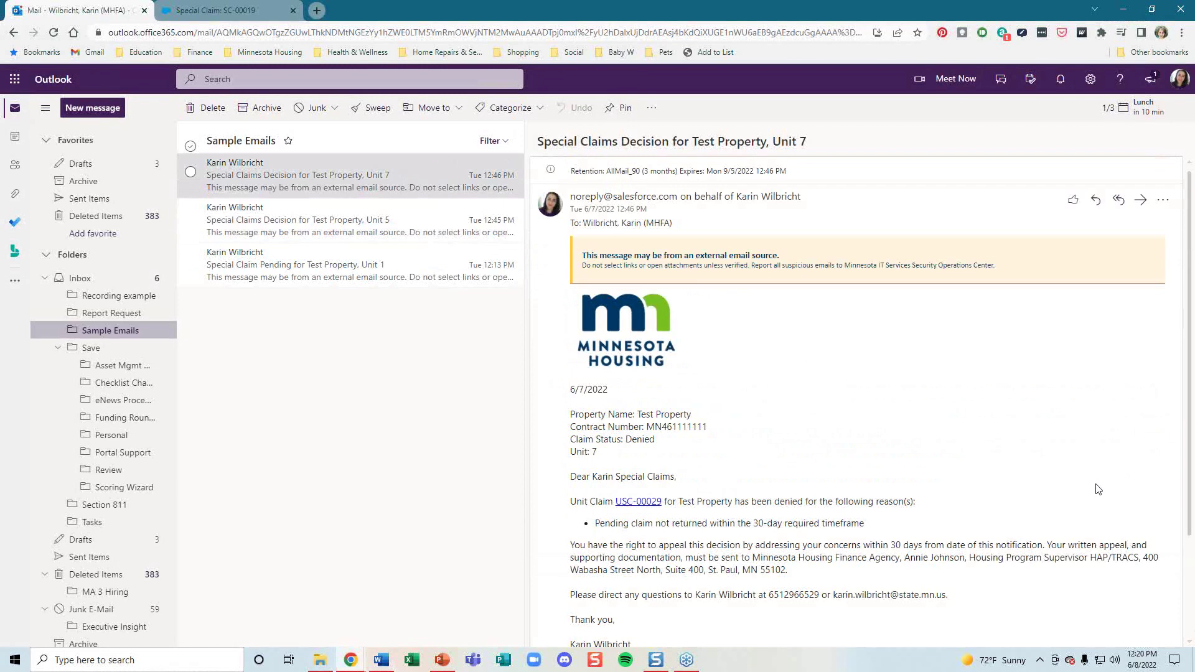
scroll(1097, 490, down, 2)
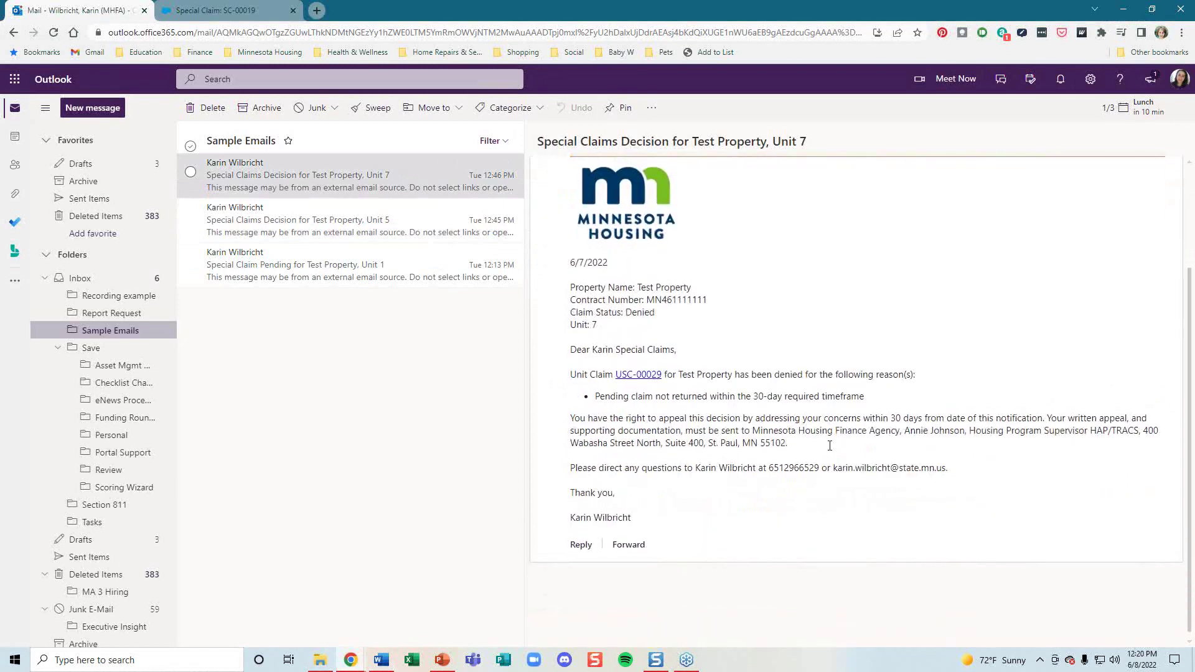
drag(599, 396, 874, 393)
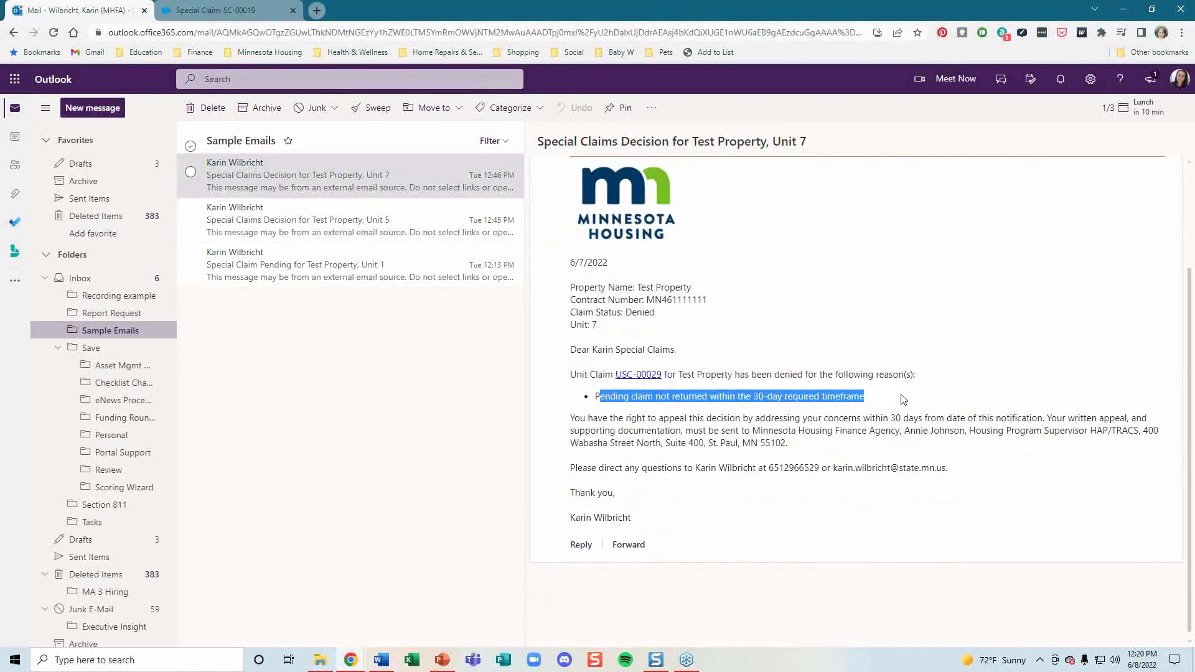
click(821, 427)
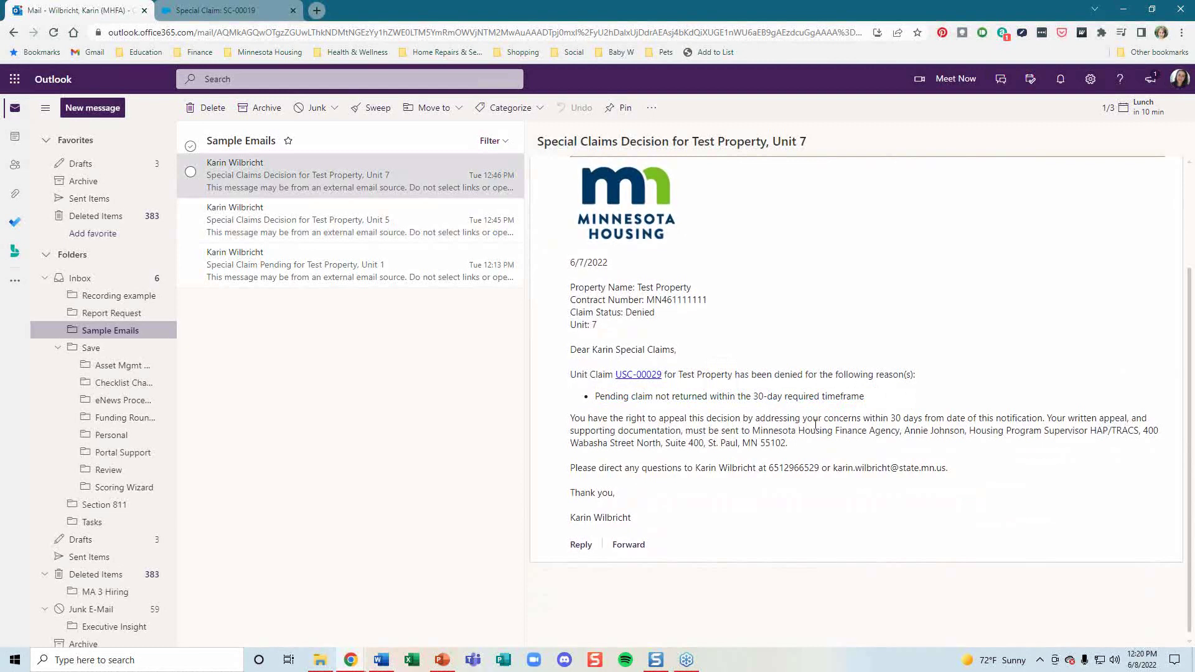
key(alt+Tab)
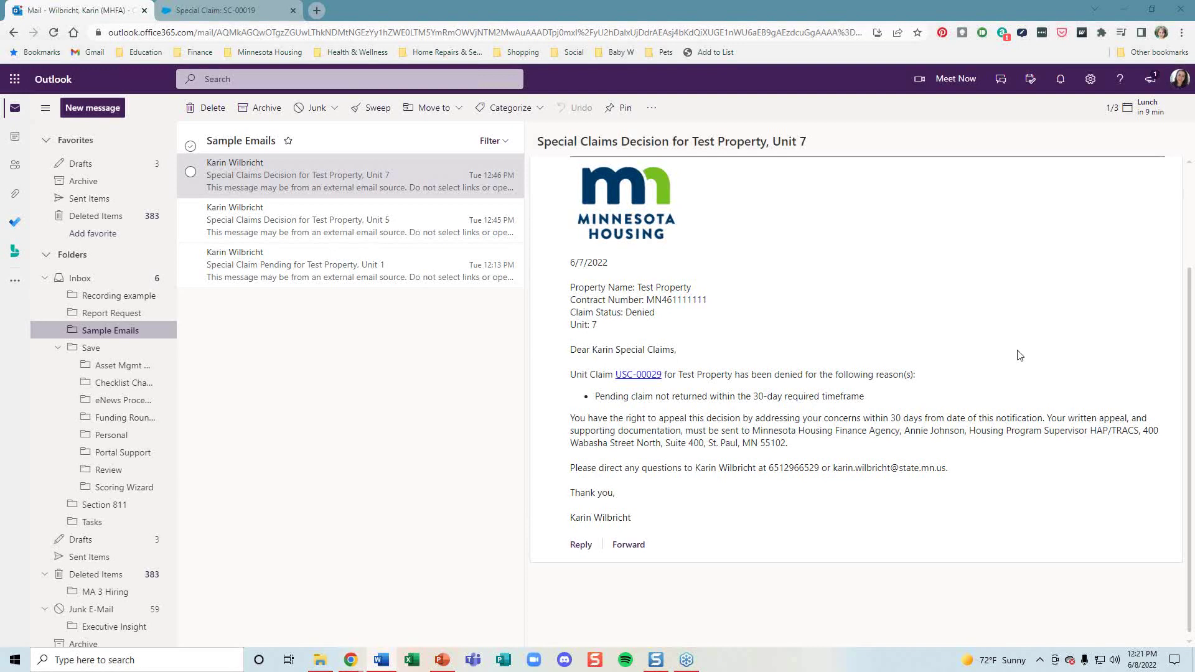
Return to the portal's special claims report and view Test Property's Unsubmitted, Under Review and Completed packets in turn.
click(215, 12)
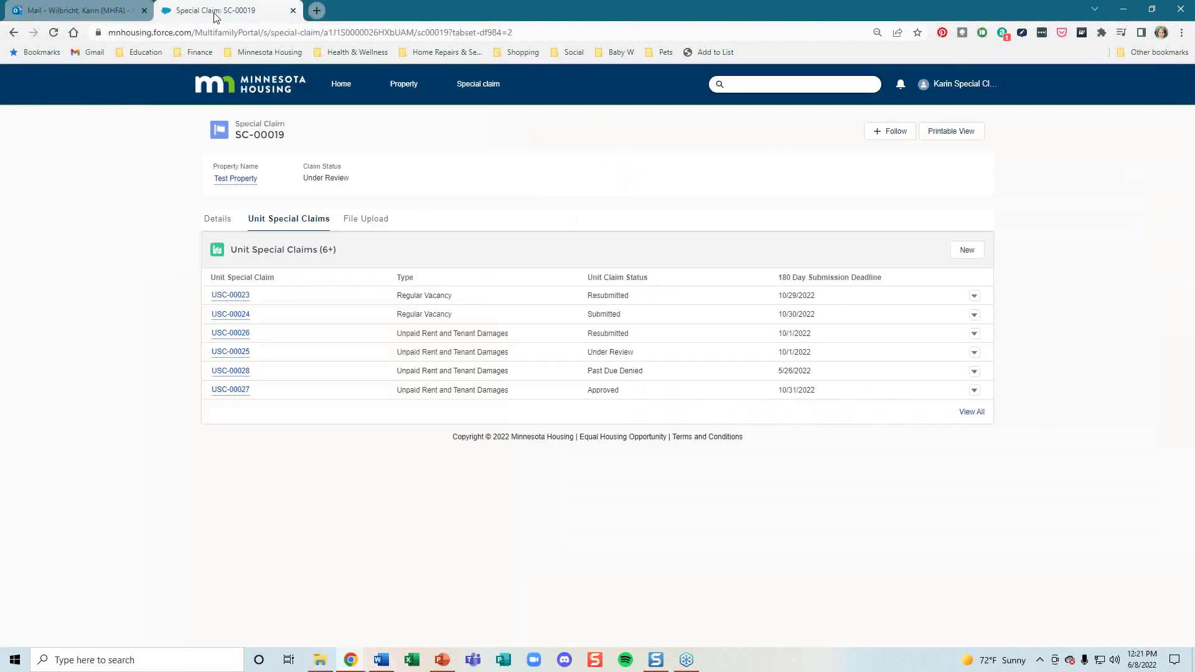
click(484, 84)
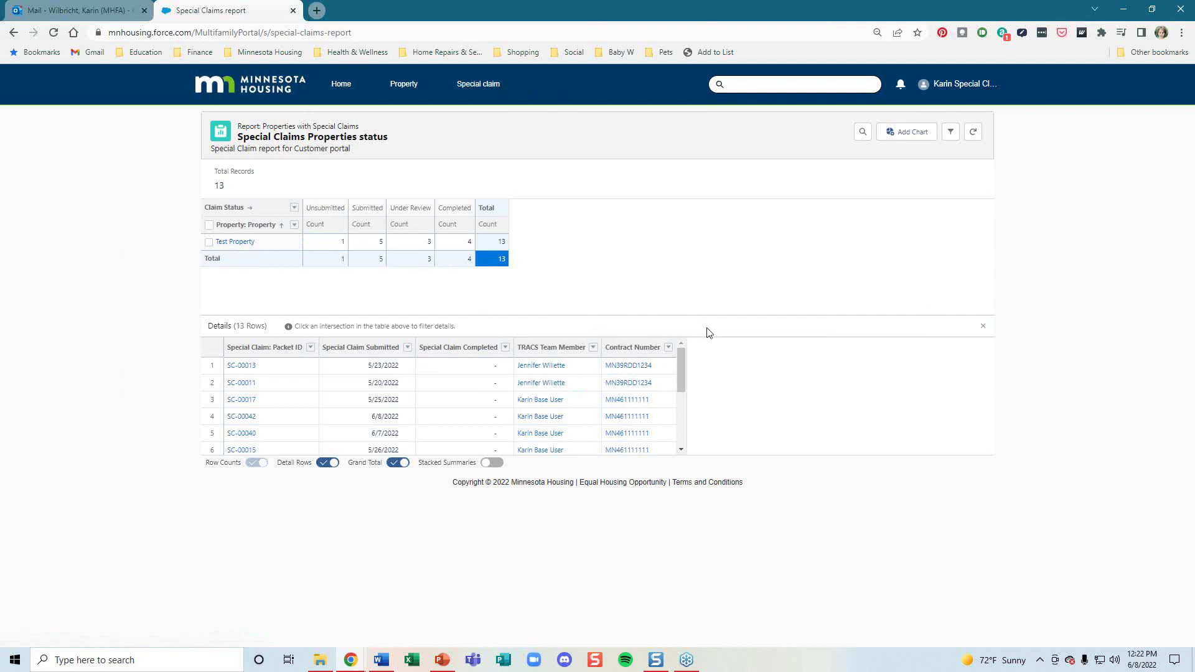
click(323, 249)
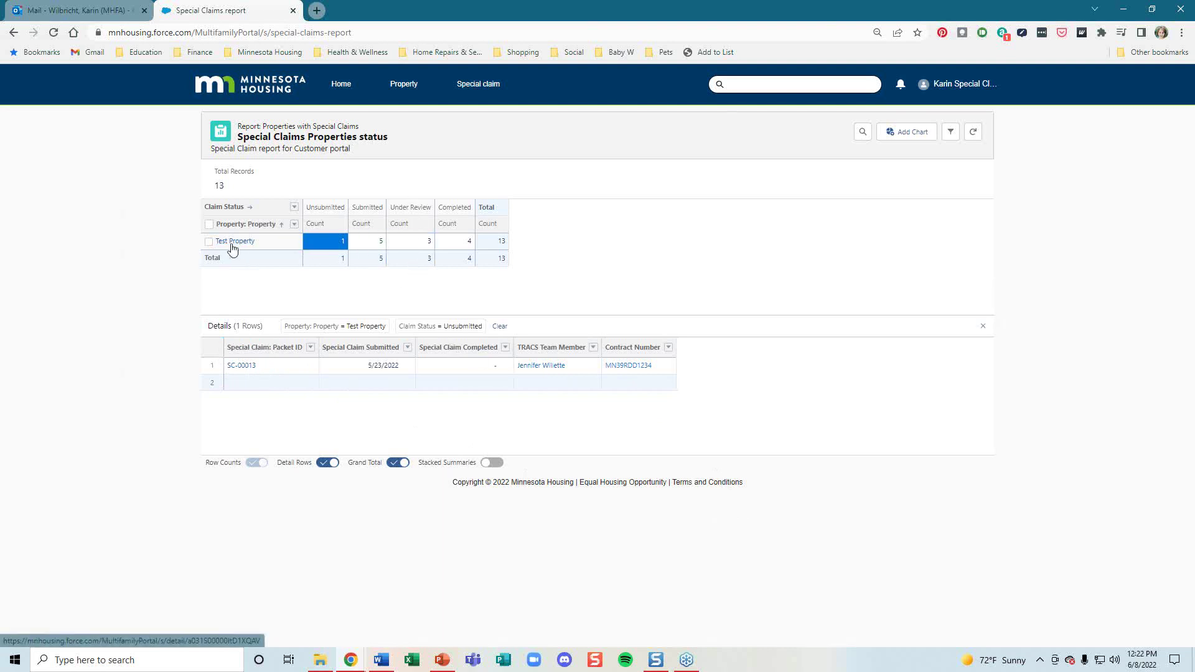
click(416, 247)
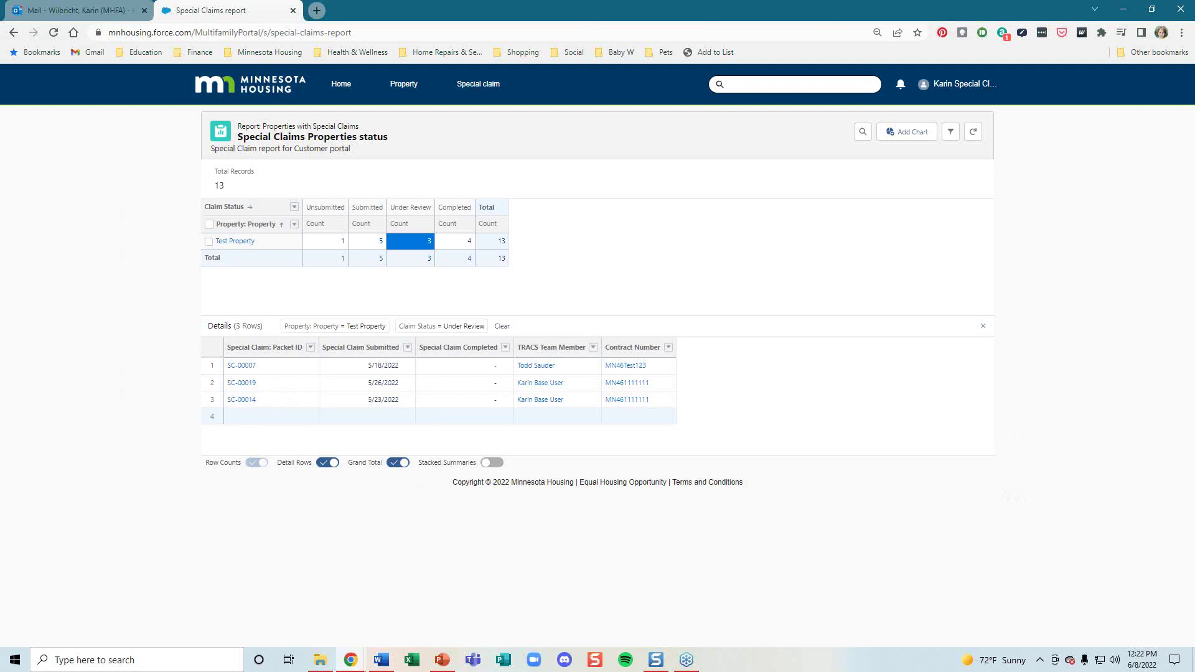
click(456, 245)
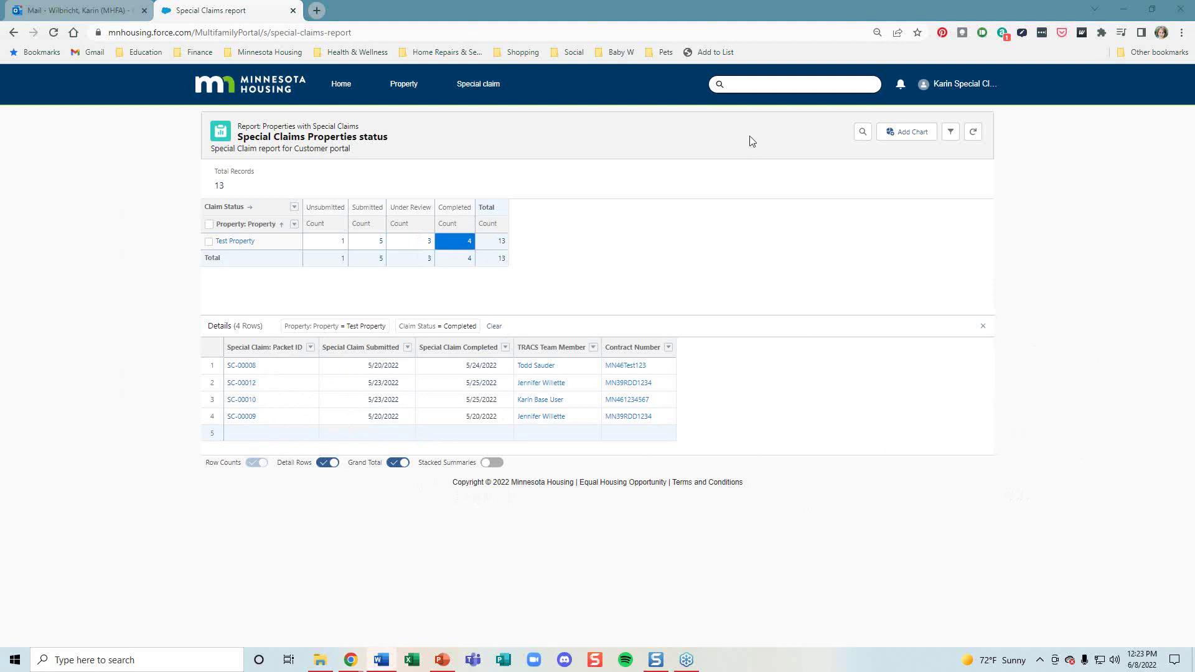
Search the portal for special claim packet SC-00019 and open its record.
click(768, 86)
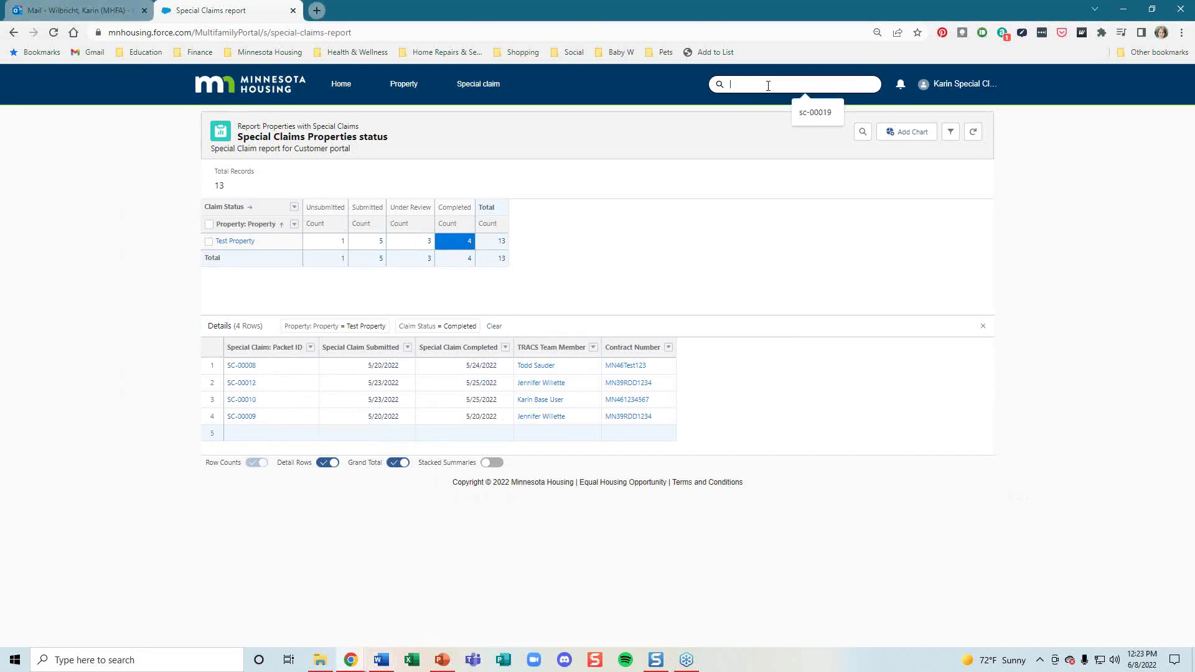
text(SC)
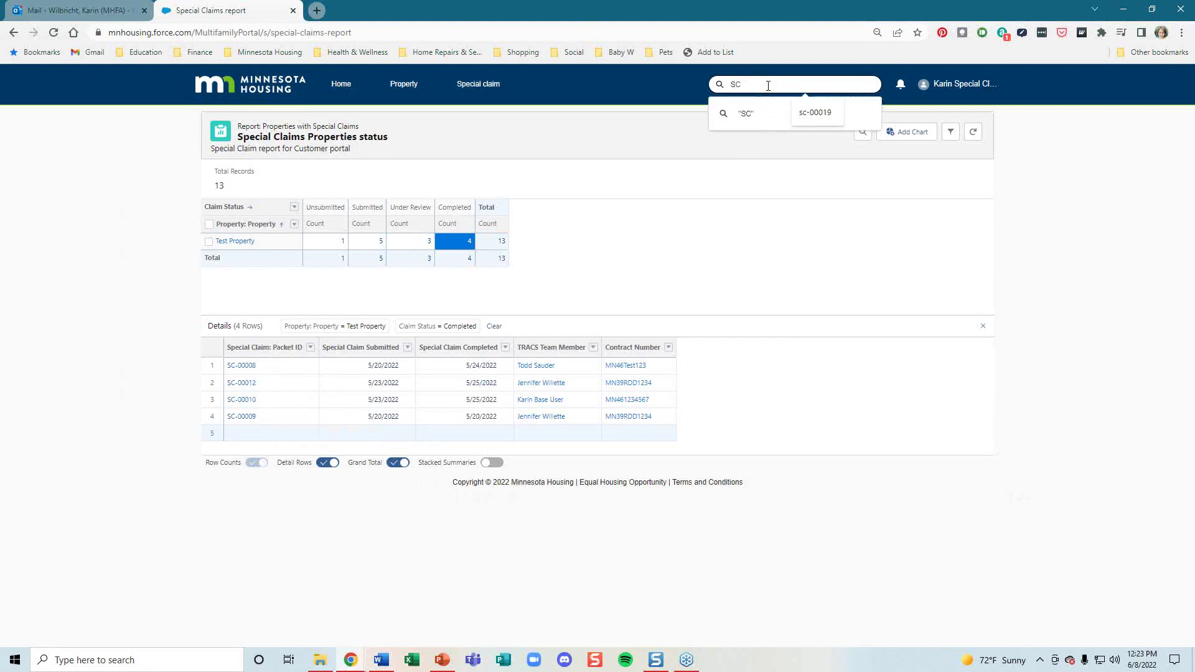
text(-00)
text(019)
key(Return)
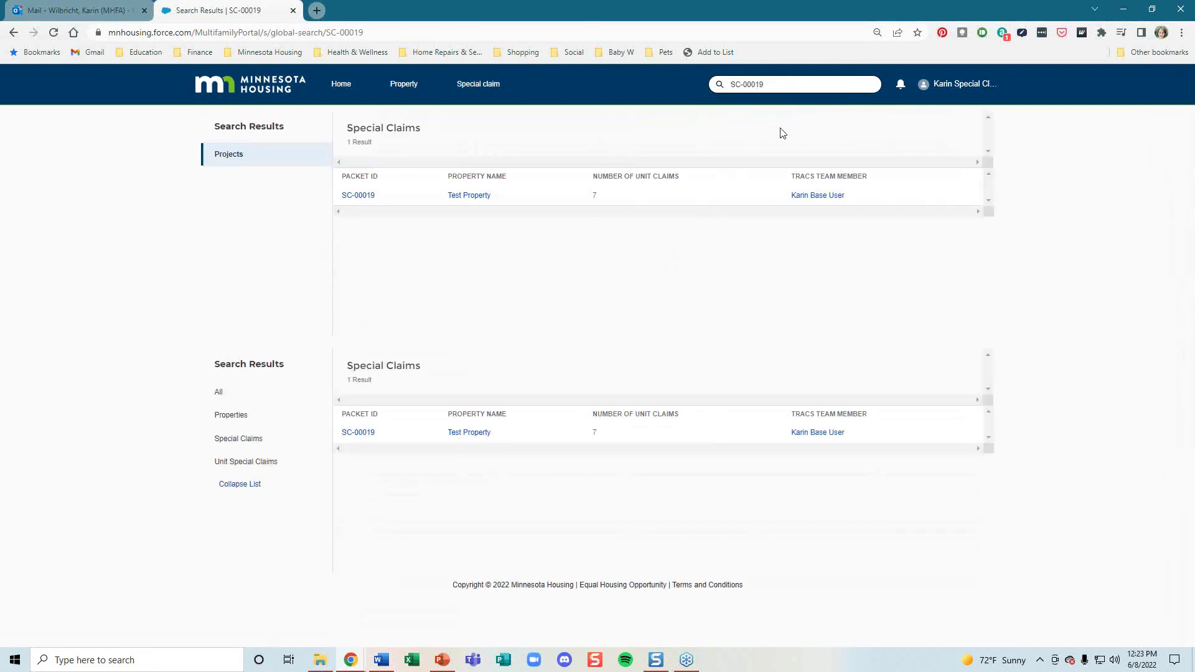
click(359, 195)
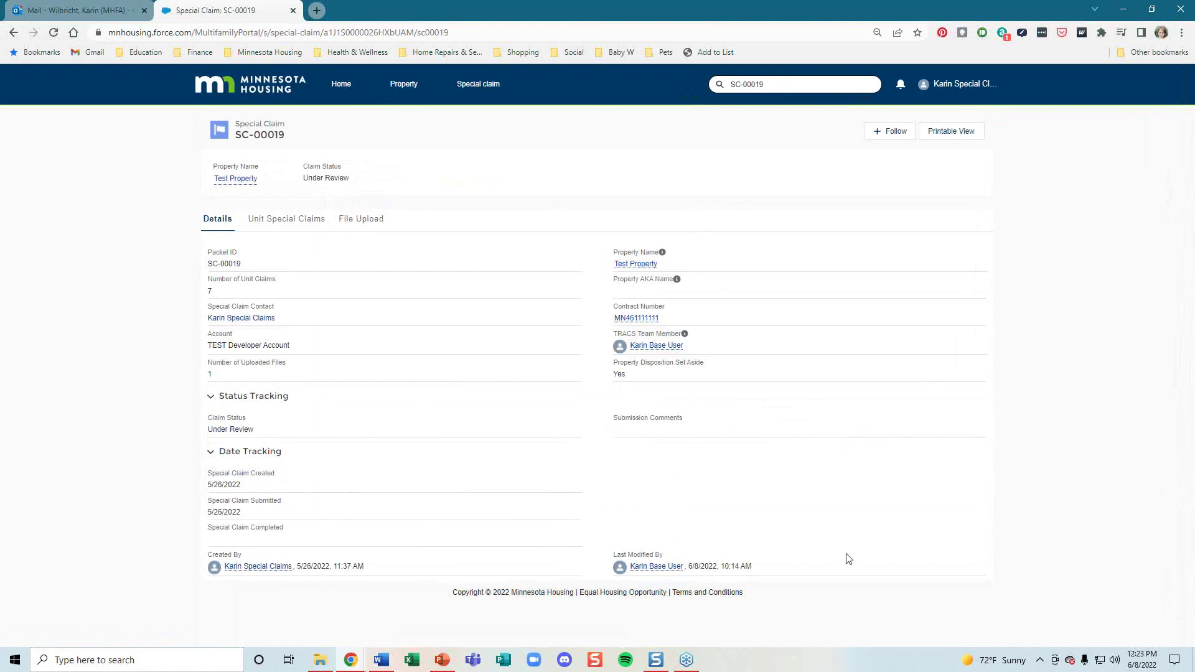
Switch to the Special Claims Training_June 2022 presentation in PowerPoint.
mouse_move(451, 665)
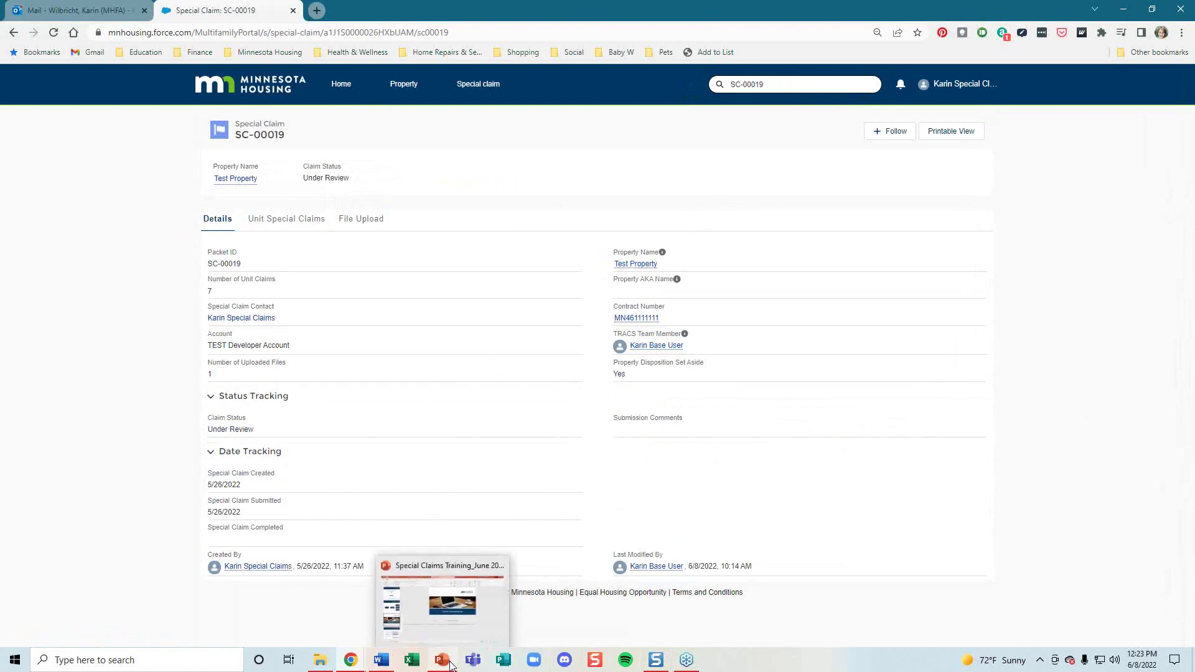
click(488, 616)
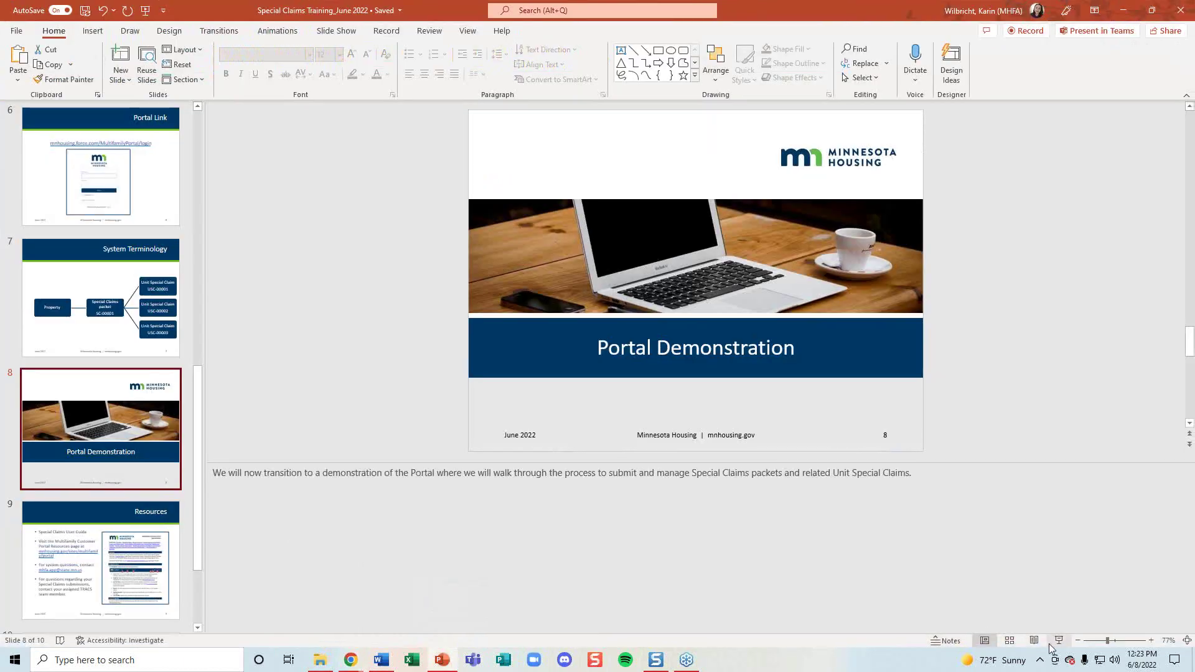